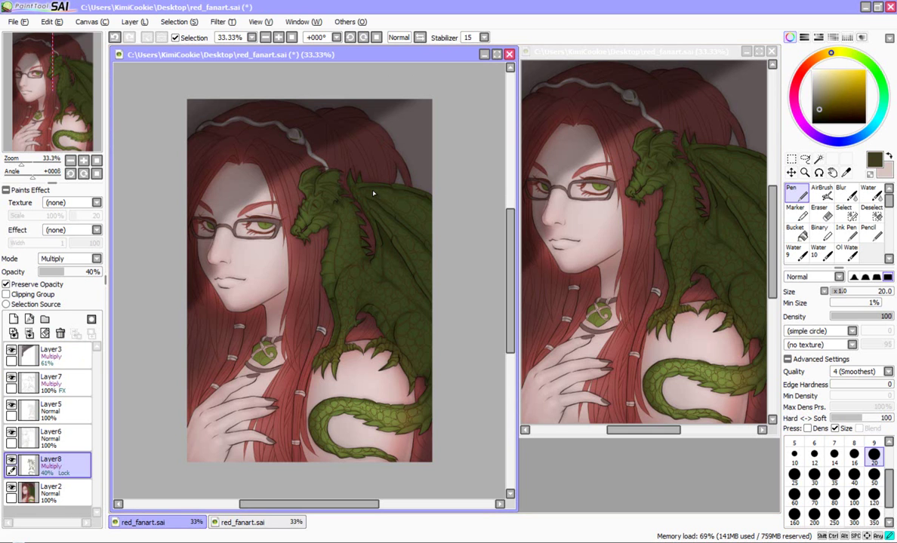
Recolor the dragon's scale lines on Layer8 with a size 300 AirBrush in pale yellow-orange and merge it down into Layer2
{"action": "key", "text": "v"}
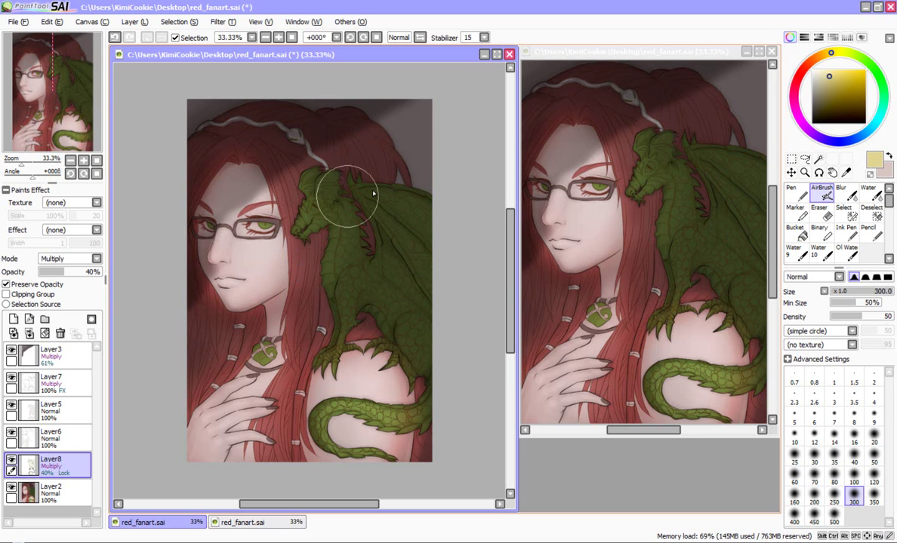
{"action": "left_click", "coordinate": [832, 70]}
{"action": "mouse_move", "coordinate": [332, 169]}
{"action": "left_mouse_down"}
{"action": "mouse_move", "coordinate": [351, 159]}
{"action": "mouse_move", "coordinate": [290, 181]}
{"action": "mouse_move", "coordinate": [438, 224]}
{"action": "left_mouse_up"}
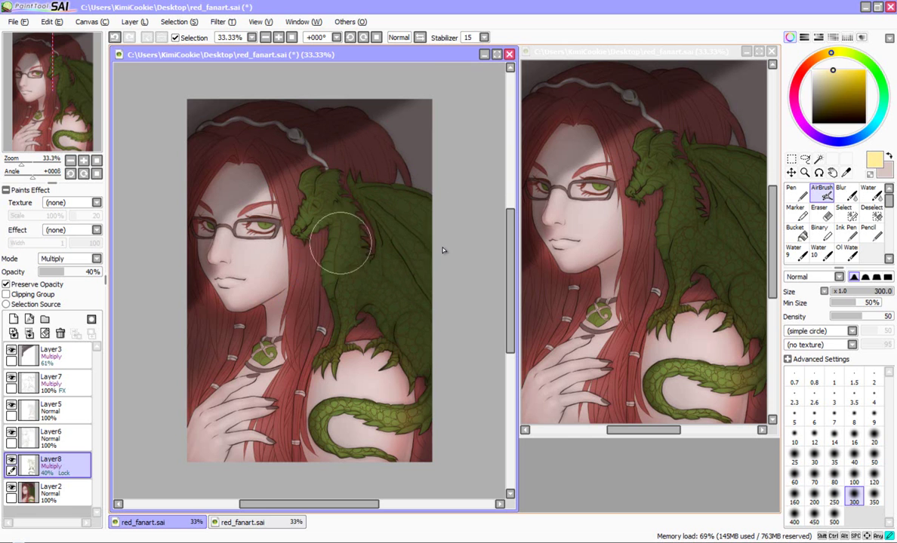
{"action": "left_click", "coordinate": [444, 250], "text": "alt"}
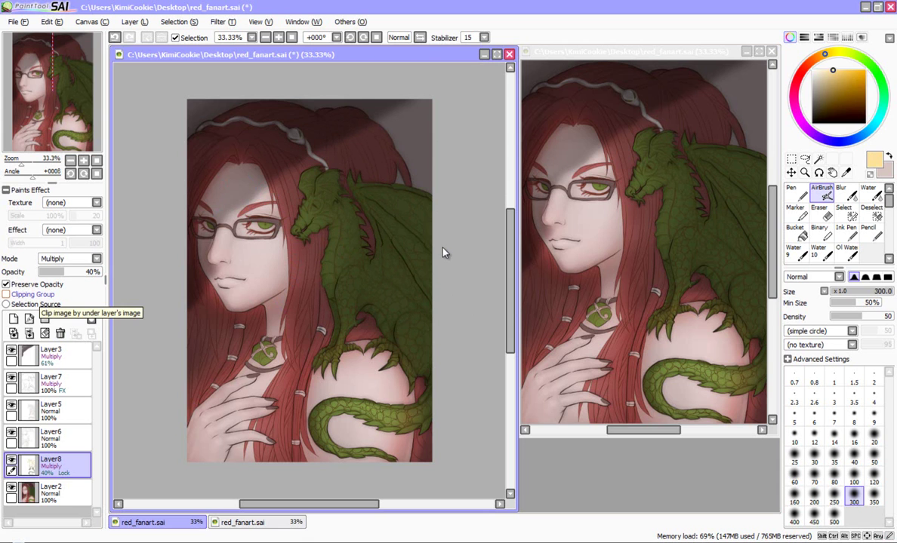
{"action": "key", "text": "ctrl+e"}
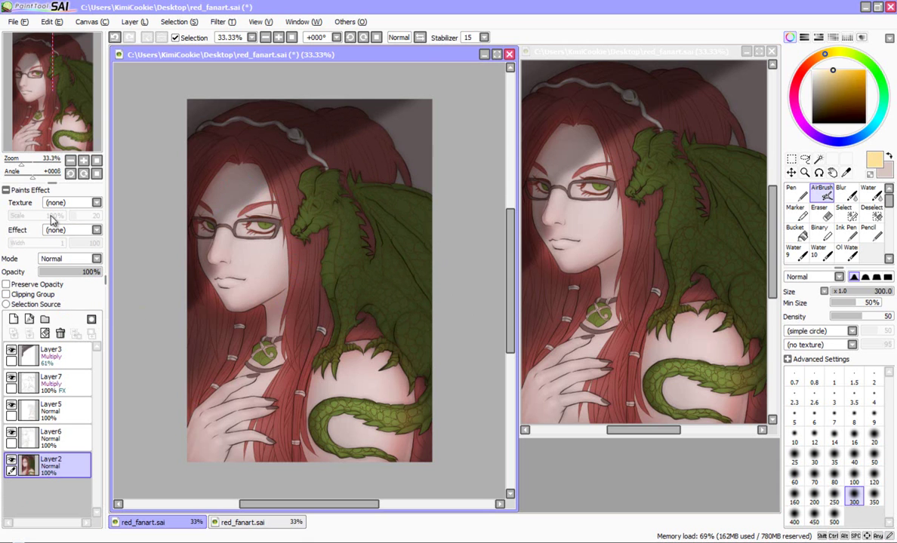
Airbrush pale yellow-orange light over the dragon on a new Overlay layer and merge that layer down into Layer2
{"action": "key", "text": "ctrl+z"}
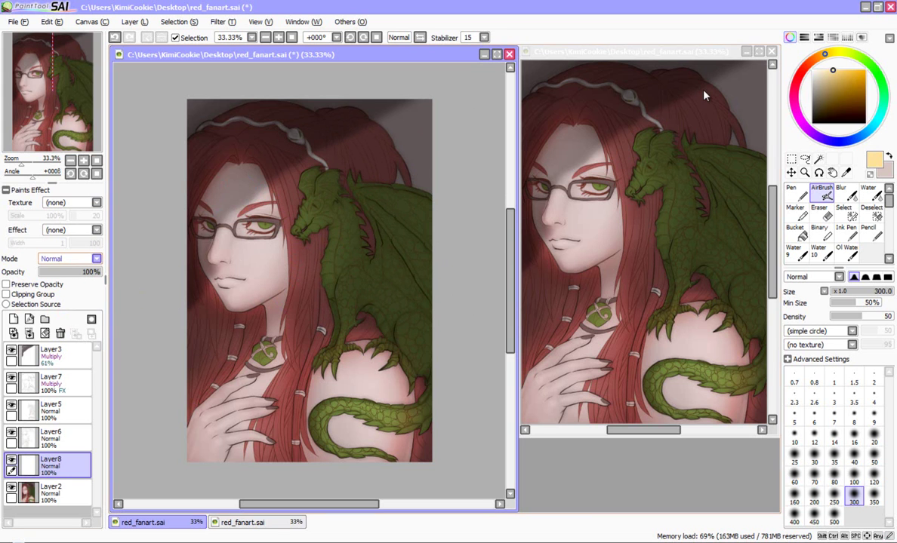
{"action": "left_click", "coordinate": [68, 258]}
{"action": "left_click", "coordinate": [60, 276]}
{"action": "mouse_move", "coordinate": [375, 150]}
{"action": "left_mouse_down"}
{"action": "mouse_move", "coordinate": [313, 181]}
{"action": "mouse_move", "coordinate": [327, 184]}
{"action": "mouse_move", "coordinate": [307, 223]}
{"action": "mouse_move", "coordinate": [309, 208]}
{"action": "mouse_move", "coordinate": [342, 229]}
{"action": "mouse_move", "coordinate": [340, 281]}
{"action": "mouse_move", "coordinate": [351, 292]}
{"action": "mouse_move", "coordinate": [371, 283]}
{"action": "mouse_move", "coordinate": [410, 322]}
{"action": "mouse_move", "coordinate": [418, 313]}
{"action": "mouse_move", "coordinate": [389, 202]}
{"action": "mouse_move", "coordinate": [360, 182]}
{"action": "mouse_move", "coordinate": [426, 266]}
{"action": "mouse_move", "coordinate": [365, 196]}
{"action": "mouse_move", "coordinate": [408, 197]}
{"action": "mouse_move", "coordinate": [380, 194]}
{"action": "mouse_move", "coordinate": [449, 251]}
{"action": "mouse_move", "coordinate": [392, 247]}
{"action": "mouse_move", "coordinate": [406, 275]}
{"action": "mouse_move", "coordinate": [329, 328]}
{"action": "mouse_move", "coordinate": [341, 304]}
{"action": "mouse_move", "coordinate": [372, 332]}
{"action": "mouse_move", "coordinate": [402, 341]}
{"action": "mouse_move", "coordinate": [378, 304]}
{"action": "mouse_move", "coordinate": [394, 417]}
{"action": "mouse_move", "coordinate": [320, 410]}
{"action": "mouse_move", "coordinate": [314, 424]}
{"action": "mouse_move", "coordinate": [320, 431]}
{"action": "mouse_move", "coordinate": [331, 409]}
{"action": "mouse_move", "coordinate": [420, 412]}
{"action": "mouse_move", "coordinate": [377, 429]}
{"action": "mouse_move", "coordinate": [388, 288]}
{"action": "mouse_move", "coordinate": [368, 256]}
{"action": "mouse_move", "coordinate": [340, 249]}
{"action": "mouse_move", "coordinate": [320, 193]}
{"action": "mouse_move", "coordinate": [298, 232]}
{"action": "mouse_move", "coordinate": [317, 218]}
{"action": "mouse_move", "coordinate": [323, 192]}
{"action": "mouse_move", "coordinate": [311, 181]}
{"action": "mouse_move", "coordinate": [347, 210]}
{"action": "mouse_move", "coordinate": [338, 272]}
{"action": "mouse_move", "coordinate": [366, 249]}
{"action": "mouse_move", "coordinate": [354, 188]}
{"action": "mouse_move", "coordinate": [400, 194]}
{"action": "mouse_move", "coordinate": [421, 266]}
{"action": "mouse_move", "coordinate": [383, 217]}
{"action": "mouse_move", "coordinate": [411, 221]}
{"action": "mouse_move", "coordinate": [416, 199]}
{"action": "mouse_move", "coordinate": [352, 188]}
{"action": "mouse_move", "coordinate": [369, 188]}
{"action": "mouse_move", "coordinate": [317, 228]}
{"action": "mouse_move", "coordinate": [342, 278]}
{"action": "mouse_move", "coordinate": [326, 228]}
{"action": "mouse_move", "coordinate": [332, 280]}
{"action": "mouse_move", "coordinate": [383, 278]}
{"action": "mouse_move", "coordinate": [376, 280]}
{"action": "mouse_move", "coordinate": [384, 258]}
{"action": "mouse_move", "coordinate": [354, 215]}
{"action": "mouse_move", "coordinate": [341, 298]}
{"action": "mouse_move", "coordinate": [346, 256]}
{"action": "mouse_move", "coordinate": [415, 308]}
{"action": "mouse_move", "coordinate": [412, 351]}
{"action": "mouse_move", "coordinate": [423, 310]}
{"action": "mouse_move", "coordinate": [399, 262]}
{"action": "mouse_move", "coordinate": [328, 351]}
{"action": "mouse_move", "coordinate": [404, 422]}
{"action": "left_mouse_up"}
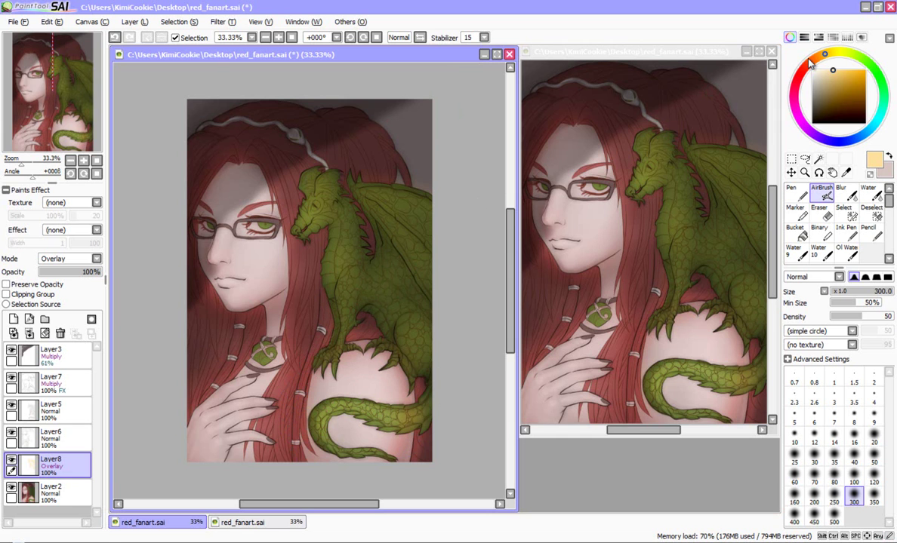
{"action": "left_click", "coordinate": [792, 190]}
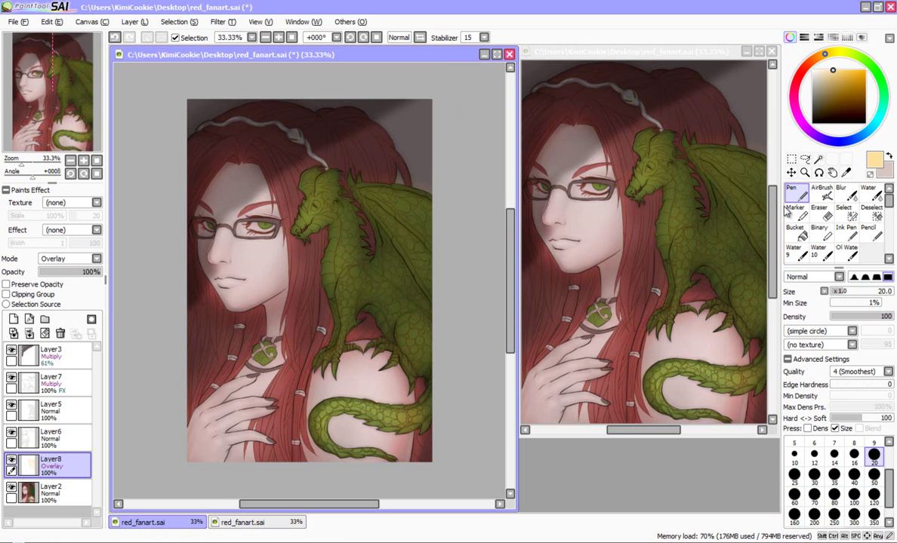
{"action": "key", "text": "ctrl+e"}
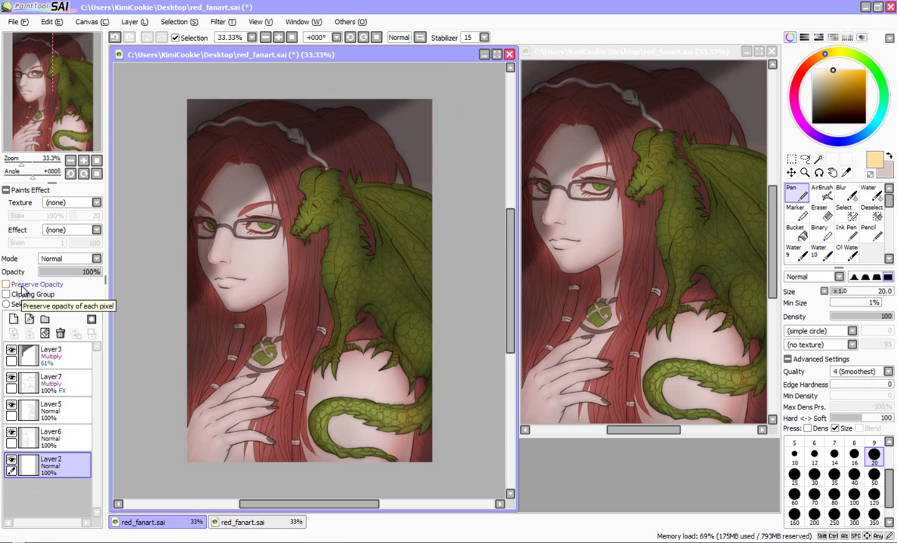
Create a new layer above Layer2 and trace the dragon's forehead and snout ridge in pale yellow with the size 20 Pen
{"action": "left_click", "coordinate": [14, 319]}
{"action": "key", "text": "ctrl+shift+n"}
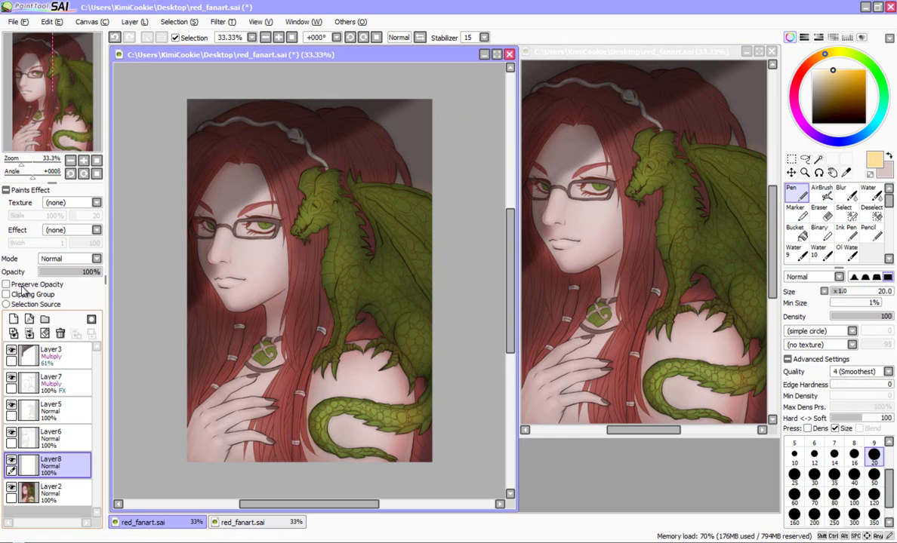
{"action": "scroll", "coordinate": [337, 167], "scroll_direction": "up", "scroll_amount": 3}
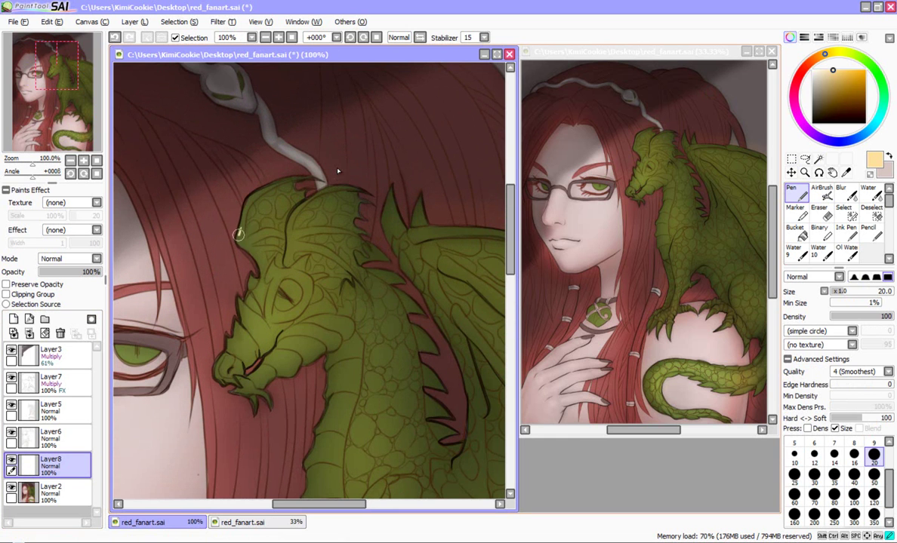
{"action": "left_click_drag", "start_coordinate": [254, 258], "coordinate": [258, 278]}
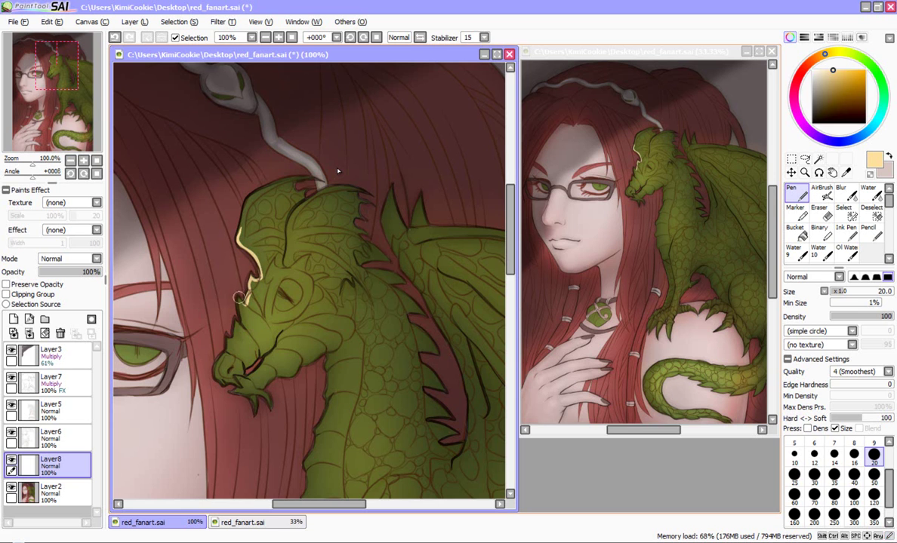
{"action": "left_click_drag", "start_coordinate": [247, 293], "coordinate": [236, 326]}
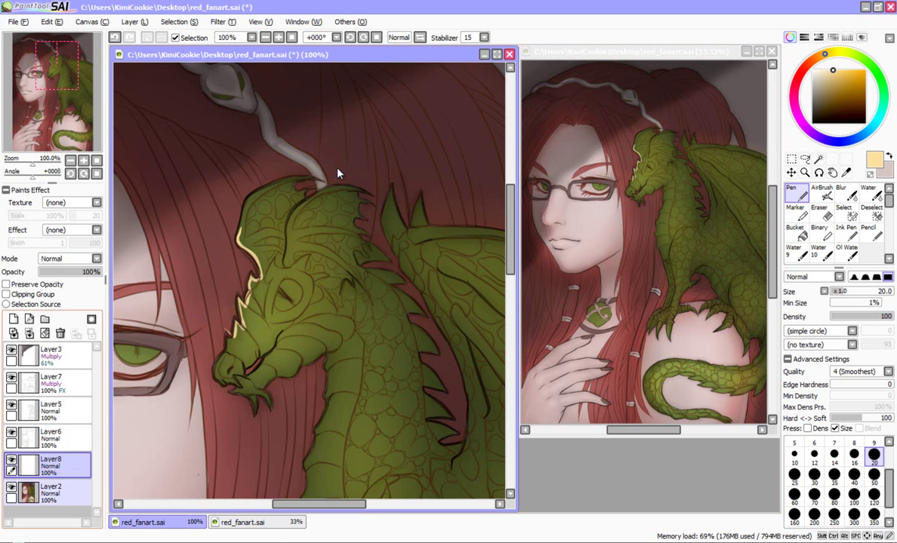
Move Layer8 above Layer7 in the layer stack so the pale outline sits over the line art
{"action": "left_click", "coordinate": [11, 488]}
{"action": "left_click", "coordinate": [51, 493]}
{"action": "left_click", "coordinate": [11, 488]}
{"action": "left_click", "coordinate": [12, 488]}
{"action": "left_click", "coordinate": [11, 488]}
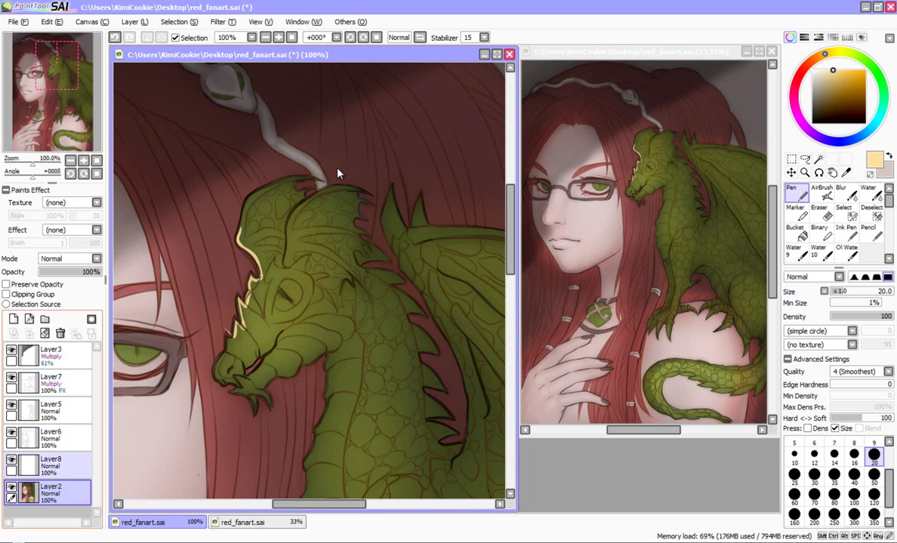
{"action": "left_click", "coordinate": [53, 465]}
{"action": "left_click_drag", "start_coordinate": [53, 465], "coordinate": [50, 394]}
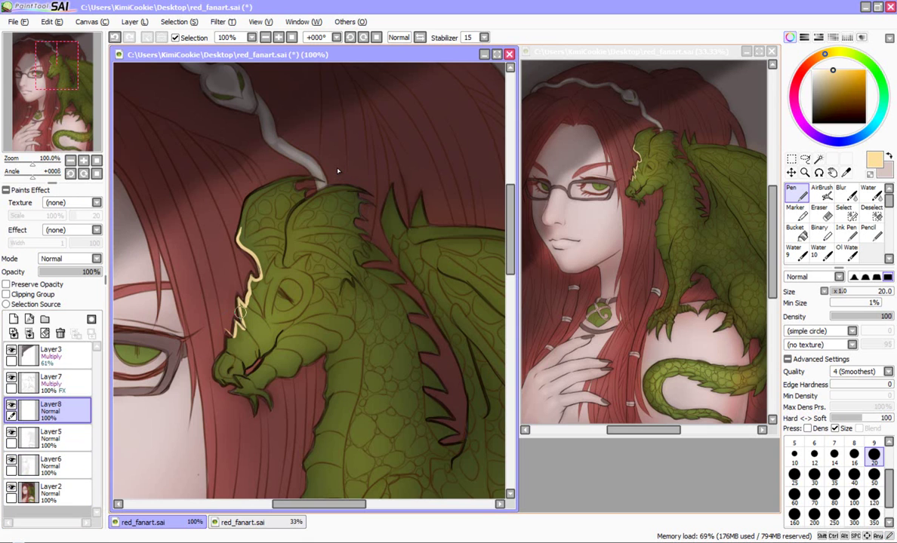
{"action": "left_click_drag", "start_coordinate": [243, 306], "coordinate": [264, 310]}
{"action": "left_click_drag", "start_coordinate": [59, 411], "coordinate": [59, 369]}
Trace the rest of the dragon's head in pale yellow, covering the snout, mouth, jaw, crest and upper neck spikes
{"action": "mouse_move", "coordinate": [227, 330]}
{"action": "left_mouse_down"}
{"action": "mouse_move", "coordinate": [234, 338]}
{"action": "mouse_move", "coordinate": [225, 353]}
{"action": "left_mouse_up"}
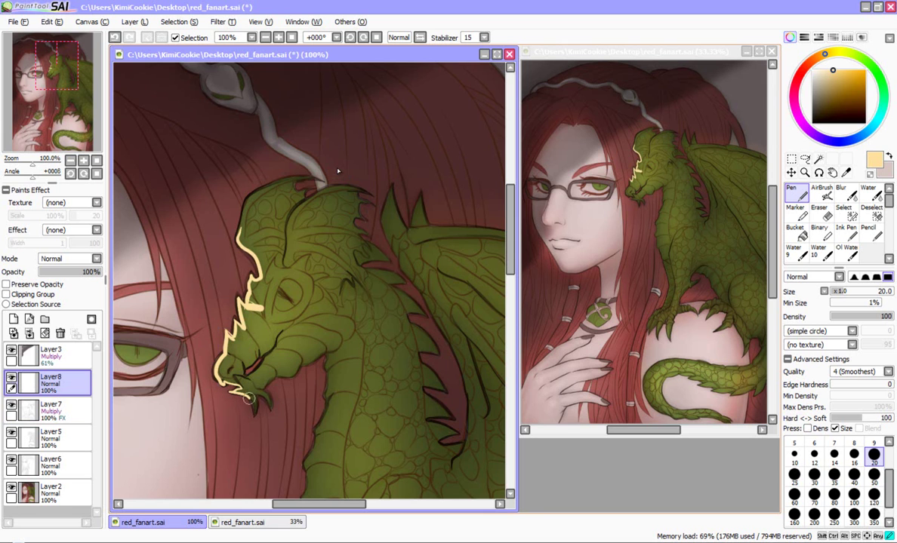
{"action": "mouse_move", "coordinate": [255, 412]}
{"action": "left_mouse_down"}
{"action": "mouse_move", "coordinate": [257, 394]}
{"action": "mouse_move", "coordinate": [270, 407]}
{"action": "mouse_move", "coordinate": [268, 397]}
{"action": "left_mouse_up"}
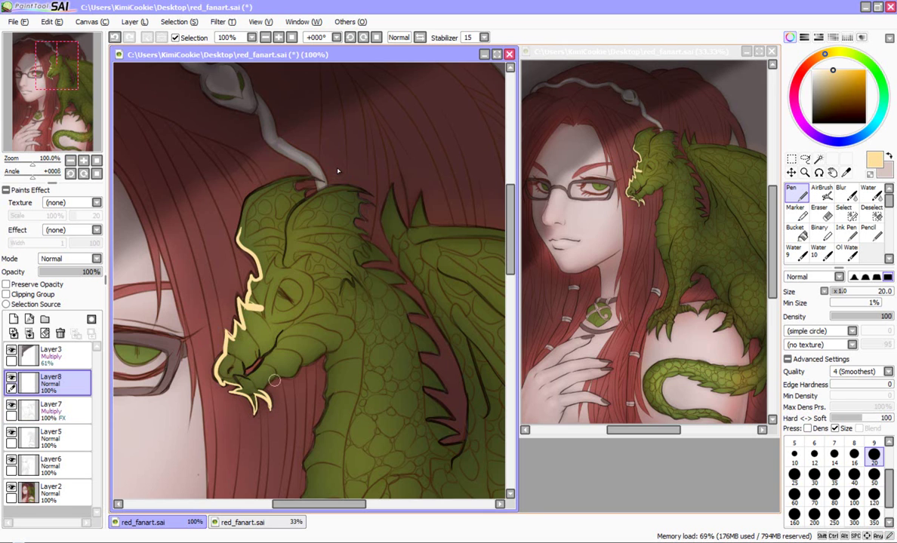
{"action": "mouse_move", "coordinate": [316, 360]}
{"action": "left_mouse_down"}
{"action": "mouse_move", "coordinate": [235, 376]}
{"action": "mouse_move", "coordinate": [280, 338]}
{"action": "left_mouse_up"}
{"action": "left_click_drag", "start_coordinate": [245, 369], "coordinate": [291, 319]}
{"action": "mouse_move", "coordinate": [236, 232]}
{"action": "left_mouse_down"}
{"action": "mouse_move", "coordinate": [253, 194]}
{"action": "mouse_move", "coordinate": [322, 179]}
{"action": "left_mouse_up"}
{"action": "mouse_move", "coordinate": [249, 196]}
{"action": "left_mouse_down"}
{"action": "mouse_move", "coordinate": [319, 178]}
{"action": "mouse_move", "coordinate": [289, 180]}
{"action": "mouse_move", "coordinate": [299, 180]}
{"action": "mouse_move", "coordinate": [292, 188]}
{"action": "mouse_move", "coordinate": [311, 187]}
{"action": "mouse_move", "coordinate": [289, 216]}
{"action": "mouse_move", "coordinate": [322, 189]}
{"action": "mouse_move", "coordinate": [370, 195]}
{"action": "mouse_move", "coordinate": [347, 184]}
{"action": "mouse_move", "coordinate": [327, 188]}
{"action": "mouse_move", "coordinate": [376, 198]}
{"action": "mouse_move", "coordinate": [357, 187]}
{"action": "mouse_move", "coordinate": [372, 204]}
{"action": "mouse_move", "coordinate": [360, 196]}
{"action": "mouse_move", "coordinate": [372, 204]}
{"action": "mouse_move", "coordinate": [357, 203]}
{"action": "mouse_move", "coordinate": [363, 219]}
{"action": "mouse_move", "coordinate": [350, 219]}
{"action": "mouse_move", "coordinate": [368, 235]}
{"action": "mouse_move", "coordinate": [357, 231]}
{"action": "mouse_move", "coordinate": [365, 251]}
{"action": "mouse_move", "coordinate": [360, 242]}
{"action": "mouse_move", "coordinate": [388, 260]}
{"action": "mouse_move", "coordinate": [360, 240]}
{"action": "mouse_move", "coordinate": [391, 262]}
{"action": "mouse_move", "coordinate": [376, 249]}
{"action": "mouse_move", "coordinate": [389, 260]}
{"action": "mouse_move", "coordinate": [353, 265]}
{"action": "mouse_move", "coordinate": [404, 282]}
{"action": "mouse_move", "coordinate": [391, 272]}
{"action": "mouse_move", "coordinate": [378, 270]}
{"action": "mouse_move", "coordinate": [388, 285]}
{"action": "mouse_move", "coordinate": [373, 285]}
{"action": "mouse_move", "coordinate": [419, 305]}
{"action": "mouse_move", "coordinate": [404, 293]}
{"action": "mouse_move", "coordinate": [411, 312]}
{"action": "mouse_move", "coordinate": [388, 311]}
{"action": "left_mouse_up"}
{"action": "left_click_drag", "start_coordinate": [299, 363], "coordinate": [324, 348]}
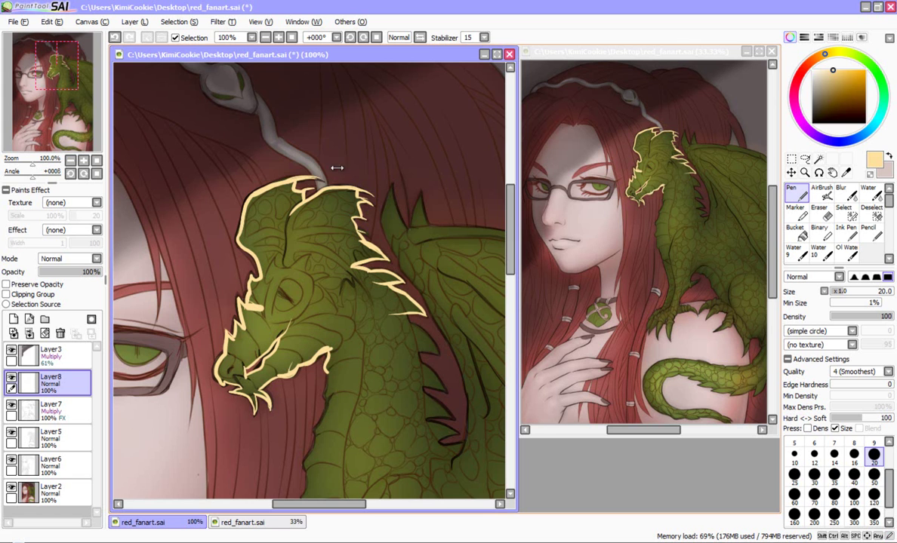
Outline the dragon's throat and chest, the lower edge of the chest, and the spikes along its back in pale yellow
{"action": "scroll", "coordinate": [338, 174], "scroll_direction": "down", "scroll_amount": 3}
{"action": "left_click_drag", "start_coordinate": [328, 213], "coordinate": [314, 309]}
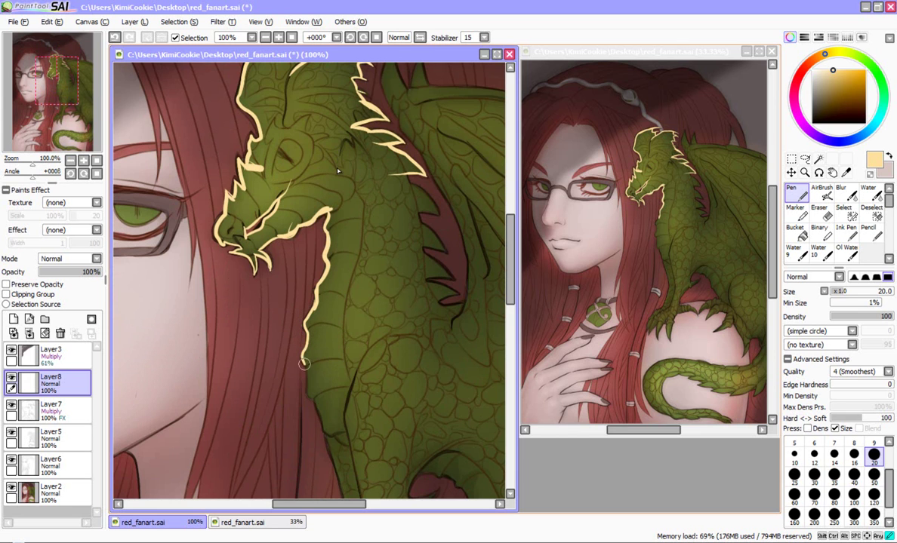
{"action": "mouse_move", "coordinate": [311, 402]}
{"action": "left_mouse_down"}
{"action": "mouse_move", "coordinate": [329, 439]}
{"action": "mouse_move", "coordinate": [343, 446]}
{"action": "mouse_move", "coordinate": [326, 436]}
{"action": "mouse_move", "coordinate": [333, 462]}
{"action": "mouse_move", "coordinate": [362, 450]}
{"action": "mouse_move", "coordinate": [423, 441]}
{"action": "left_mouse_up"}
{"action": "left_click_drag", "start_coordinate": [406, 174], "coordinate": [415, 183]}
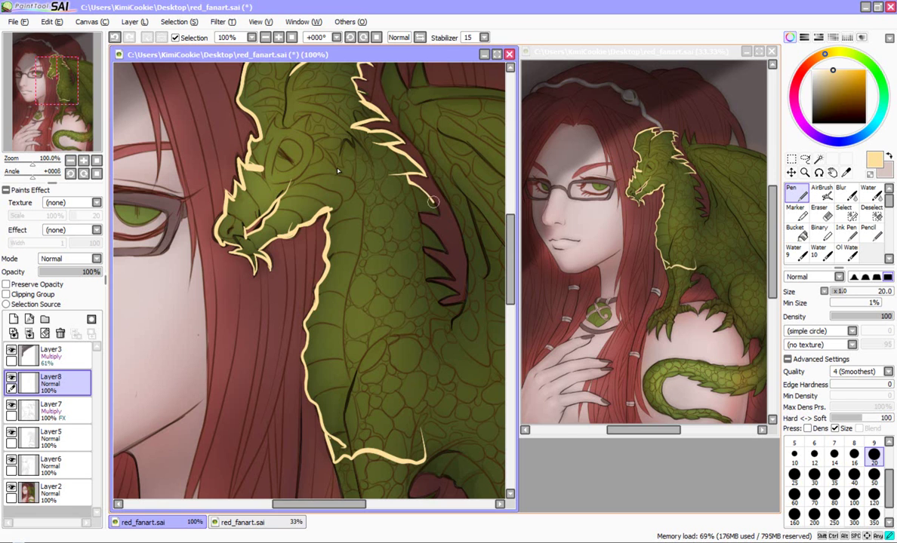
{"action": "mouse_move", "coordinate": [419, 218]}
{"action": "left_mouse_down"}
{"action": "mouse_move", "coordinate": [445, 251]}
{"action": "mouse_move", "coordinate": [422, 246]}
{"action": "mouse_move", "coordinate": [454, 280]}
{"action": "mouse_move", "coordinate": [423, 281]}
{"action": "mouse_move", "coordinate": [456, 291]}
{"action": "mouse_move", "coordinate": [439, 300]}
{"action": "mouse_move", "coordinate": [462, 306]}
{"action": "left_mouse_up"}
Outline the near edge, pointed tips and upper edge of the dragon's wing in pale yellow
{"action": "left_click_drag", "start_coordinate": [319, 504], "coordinate": [356, 504]}
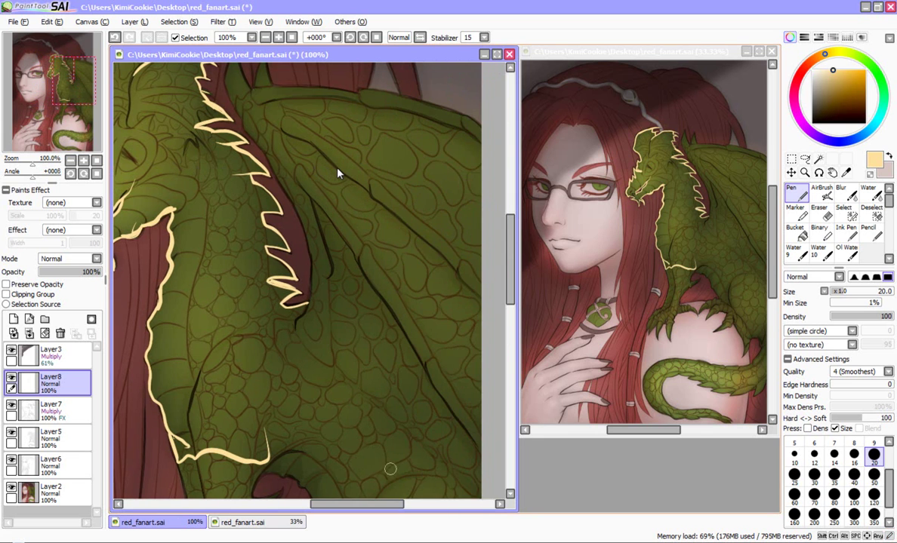
{"action": "left_click_drag", "start_coordinate": [517, 302], "coordinate": [517, 302]}
{"action": "scroll", "coordinate": [337, 168], "scroll_direction": "up", "scroll_amount": 2}
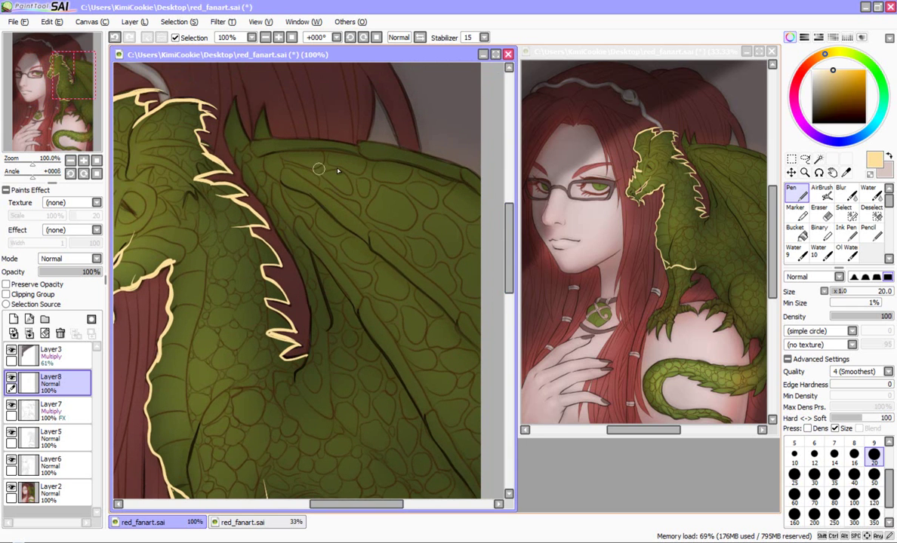
{"action": "left_click_drag", "start_coordinate": [234, 96], "coordinate": [226, 121]}
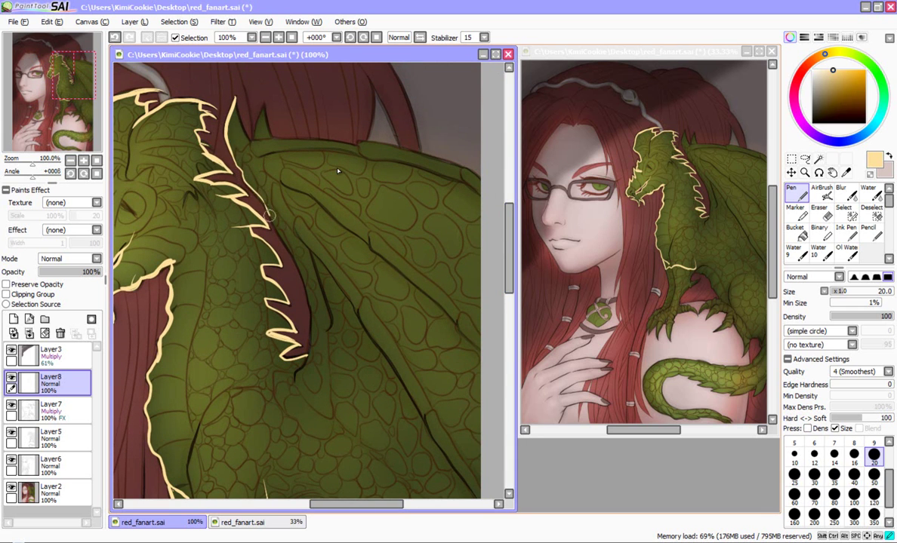
{"action": "mouse_move", "coordinate": [224, 163]}
{"action": "left_mouse_down"}
{"action": "mouse_move", "coordinate": [273, 231]}
{"action": "mouse_move", "coordinate": [290, 278]}
{"action": "mouse_move", "coordinate": [291, 332]}
{"action": "left_mouse_up"}
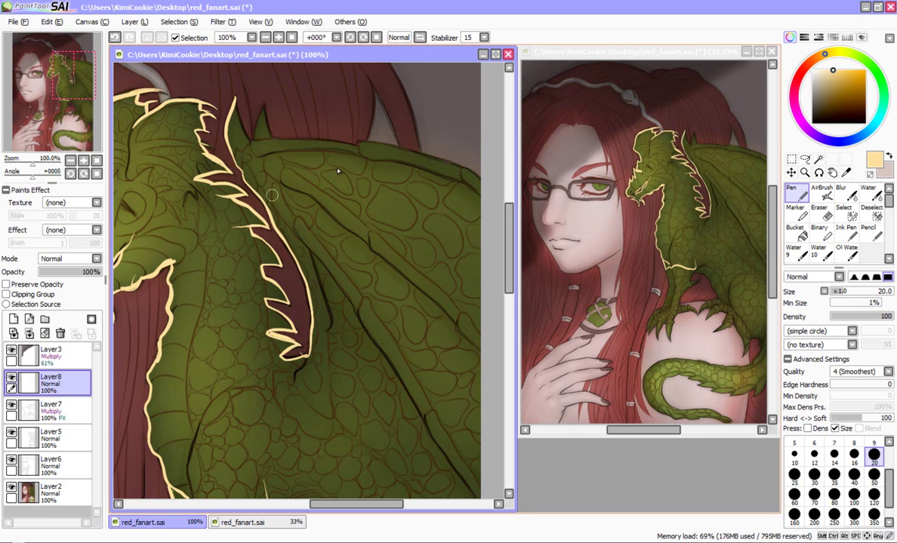
{"action": "left_click_drag", "start_coordinate": [231, 95], "coordinate": [249, 141]}
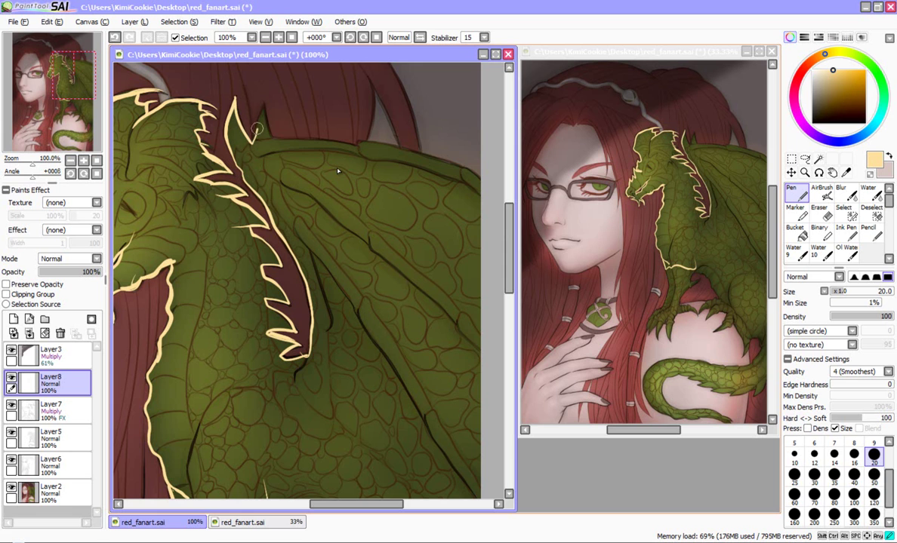
{"action": "left_click_drag", "start_coordinate": [263, 106], "coordinate": [265, 101]}
{"action": "mouse_move", "coordinate": [265, 103]}
{"action": "left_mouse_down"}
{"action": "mouse_move", "coordinate": [281, 141]}
{"action": "mouse_move", "coordinate": [313, 143]}
{"action": "mouse_move", "coordinate": [278, 141]}
{"action": "mouse_move", "coordinate": [381, 144]}
{"action": "mouse_move", "coordinate": [439, 160]}
{"action": "left_mouse_up"}
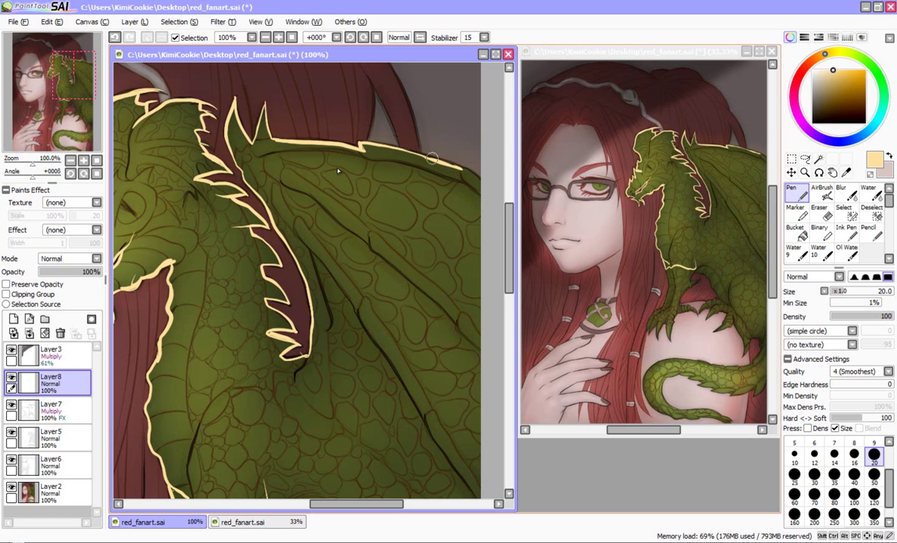
Close the outline with a line along the wing's lower edge and another across the dragon's body to the chest
{"action": "scroll", "coordinate": [466, 176], "scroll_direction": "down", "scroll_amount": 3}
{"action": "scroll", "coordinate": [467, 176], "scroll_direction": "down", "scroll_amount": 4}
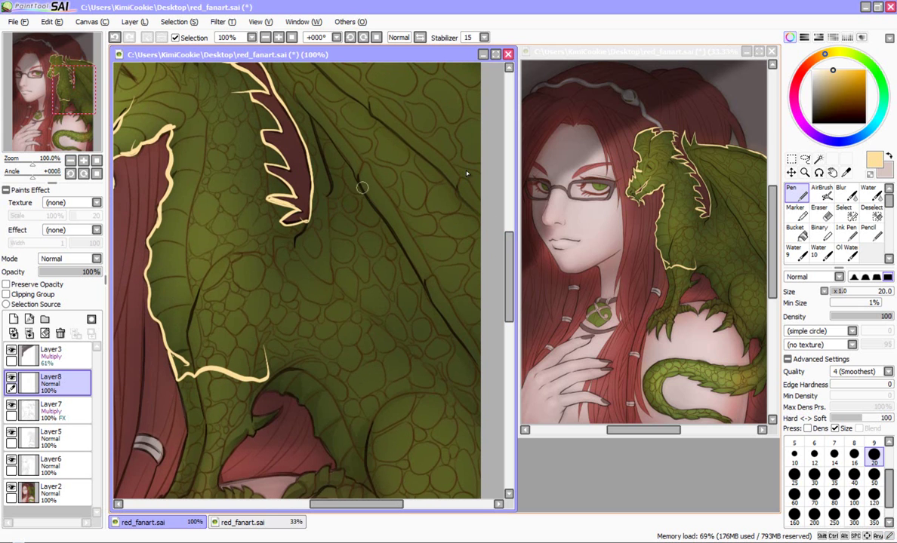
{"action": "left_click_drag", "start_coordinate": [357, 178], "coordinate": [477, 363]}
{"action": "mouse_move", "coordinate": [370, 216]}
{"action": "left_mouse_down"}
{"action": "mouse_move", "coordinate": [339, 224]}
{"action": "mouse_move", "coordinate": [328, 286]}
{"action": "mouse_move", "coordinate": [307, 289]}
{"action": "mouse_move", "coordinate": [289, 363]}
{"action": "left_mouse_up"}
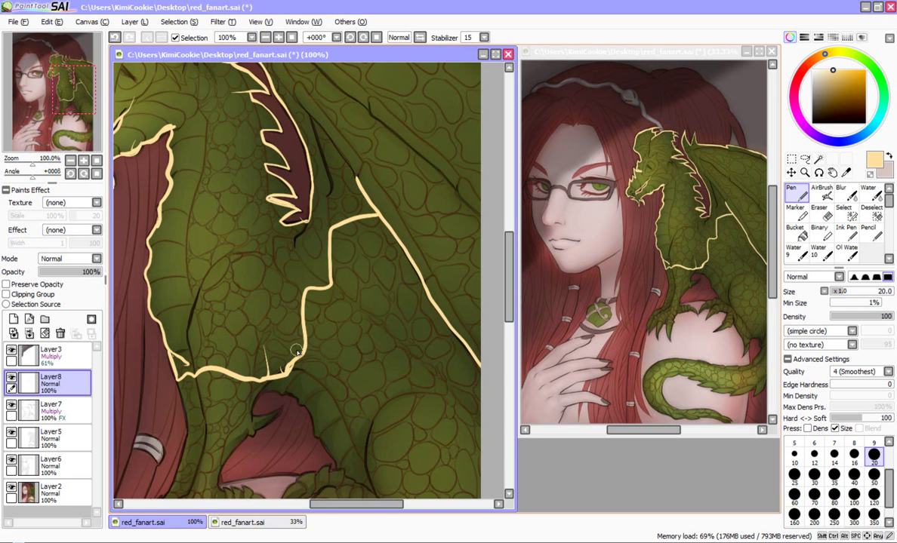
Fill the outlined head, neck, chest and wing with pale yellow using the Bucket
{"action": "scroll", "coordinate": [297, 351], "scroll_direction": "down", "scroll_amount": 1}
{"action": "left_click_drag", "start_coordinate": [379, 504], "coordinate": [348, 504]}
{"action": "left_click", "coordinate": [797, 233]}
{"action": "left_click", "coordinate": [452, 327]}
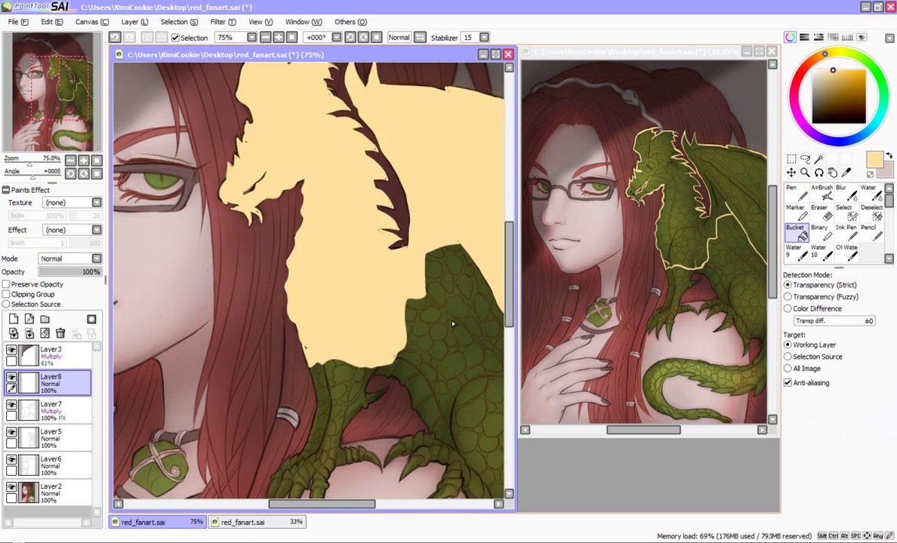
Outline the claws of the dragon's front foot with the Pen and fill them with pale yellow using the Bucket
{"action": "key", "text": "n"}
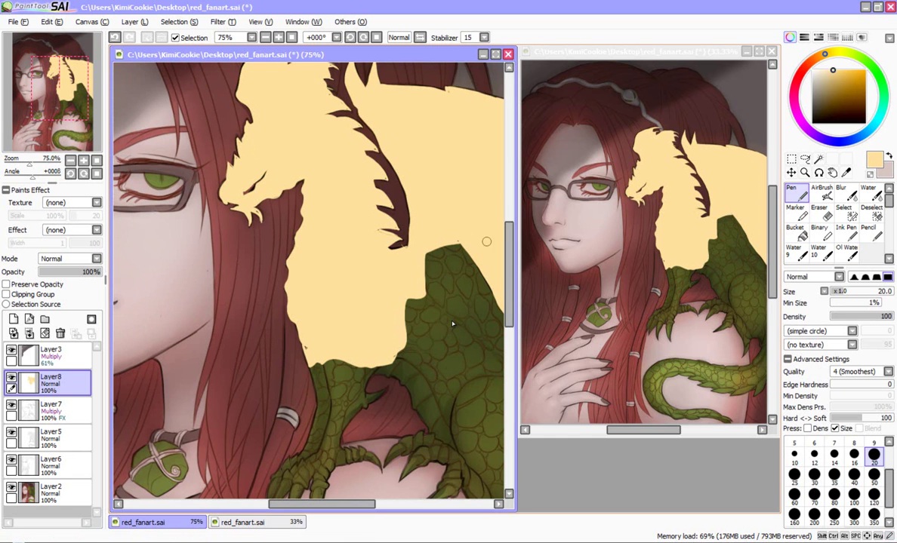
{"action": "scroll", "coordinate": [453, 326], "scroll_direction": "down", "scroll_amount": 3}
{"action": "scroll", "coordinate": [453, 326], "scroll_direction": "down", "scroll_amount": 1}
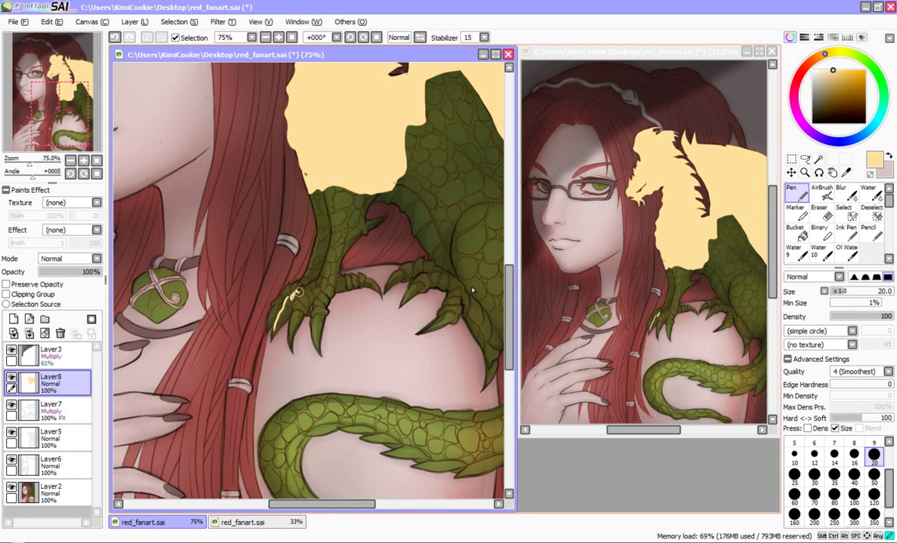
{"action": "left_click_drag", "start_coordinate": [311, 282], "coordinate": [313, 281]}
{"action": "mouse_move", "coordinate": [273, 328]}
{"action": "left_mouse_down"}
{"action": "mouse_move", "coordinate": [296, 302]}
{"action": "mouse_move", "coordinate": [291, 344]}
{"action": "mouse_move", "coordinate": [311, 304]}
{"action": "mouse_move", "coordinate": [318, 351]}
{"action": "mouse_move", "coordinate": [324, 319]}
{"action": "left_mouse_up"}
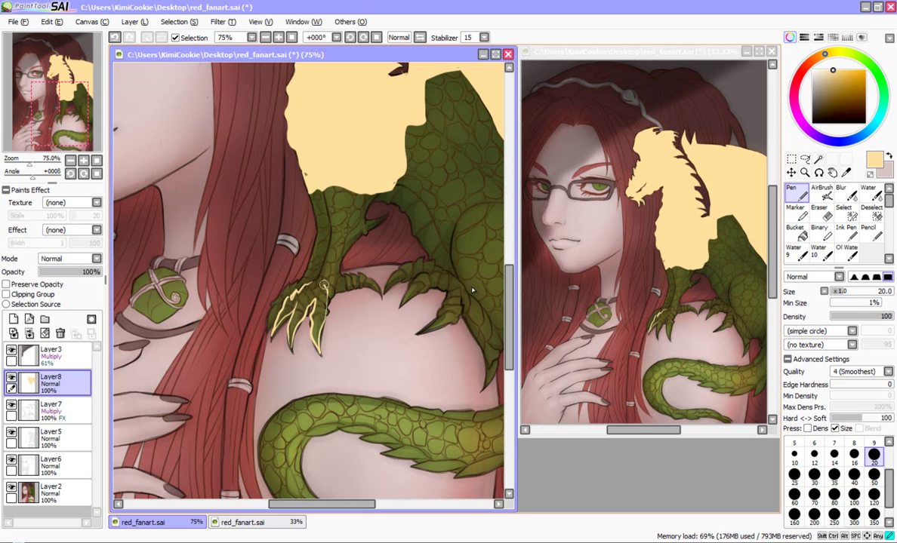
{"action": "left_click_drag", "start_coordinate": [345, 275], "coordinate": [379, 289]}
{"action": "left_click", "coordinate": [796, 233]}
{"action": "left_click", "coordinate": [355, 280]}
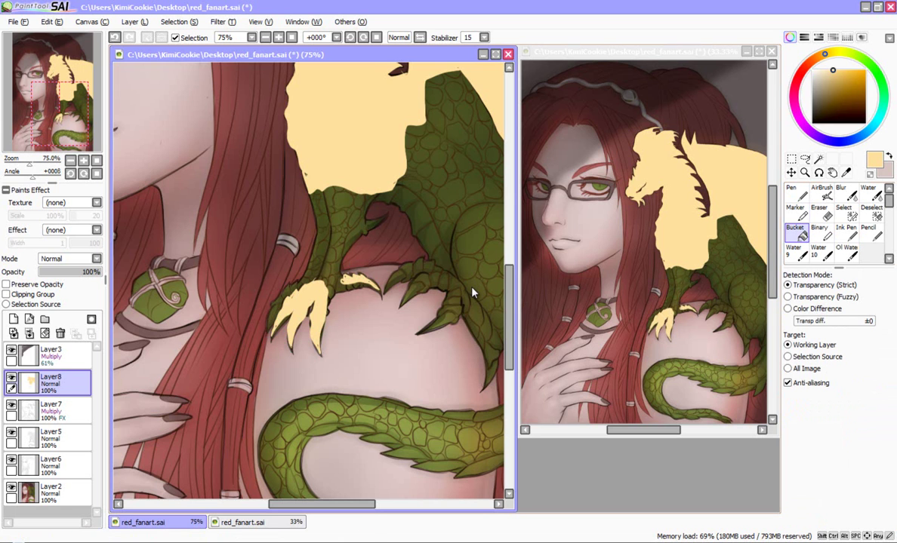
Paint a tapered pale yellow patch from the chest down onto the dragon's upper front leg with the Pen
{"action": "key", "text": "n"}
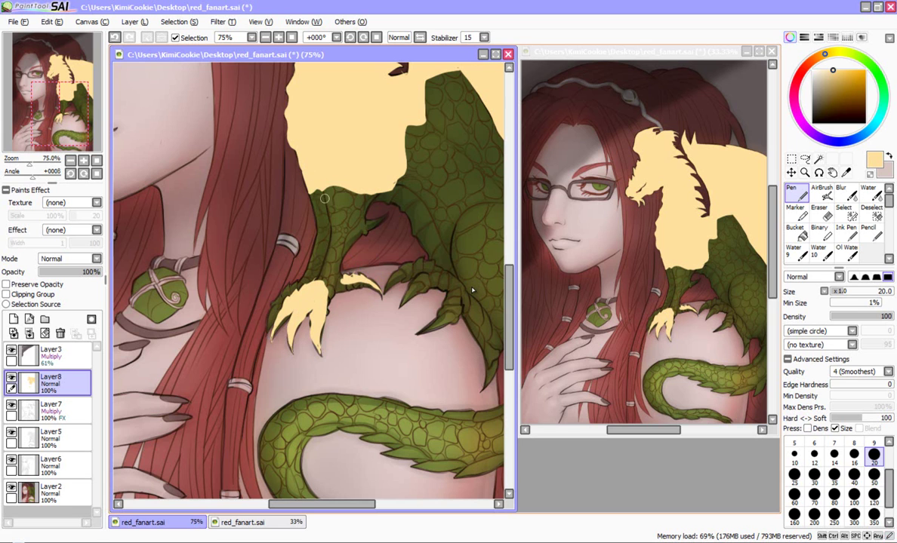
{"action": "mouse_move", "coordinate": [322, 188]}
{"action": "left_mouse_down"}
{"action": "mouse_move", "coordinate": [336, 227]}
{"action": "mouse_move", "coordinate": [351, 206]}
{"action": "mouse_move", "coordinate": [338, 185]}
{"action": "mouse_move", "coordinate": [327, 186]}
{"action": "mouse_move", "coordinate": [336, 222]}
{"action": "mouse_move", "coordinate": [349, 197]}
{"action": "mouse_move", "coordinate": [343, 206]}
{"action": "mouse_move", "coordinate": [327, 183]}
{"action": "left_mouse_up"}
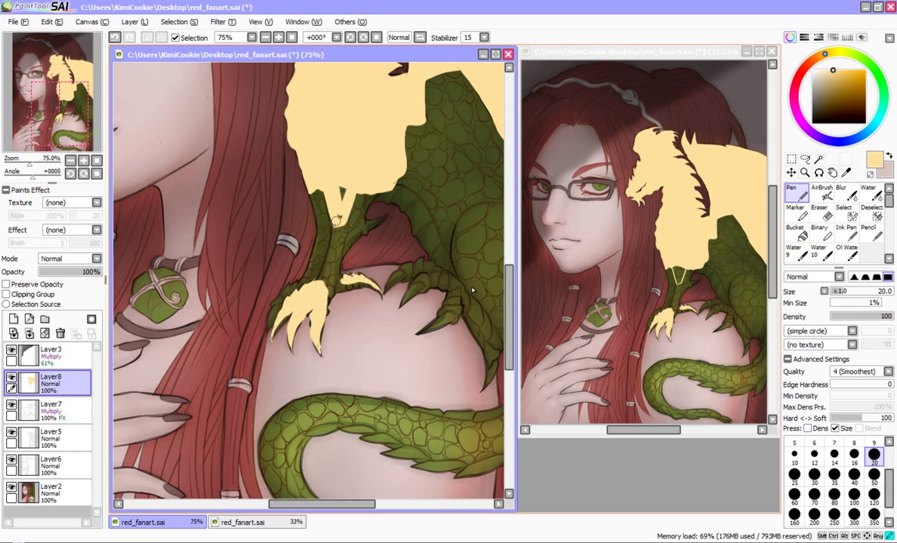
{"action": "mouse_move", "coordinate": [340, 216]}
{"action": "left_mouse_down"}
{"action": "mouse_move", "coordinate": [344, 173]}
{"action": "mouse_move", "coordinate": [351, 181]}
{"action": "mouse_move", "coordinate": [340, 211]}
{"action": "left_mouse_up"}
{"action": "left_click_drag", "start_coordinate": [283, 504], "coordinate": [321, 505]}
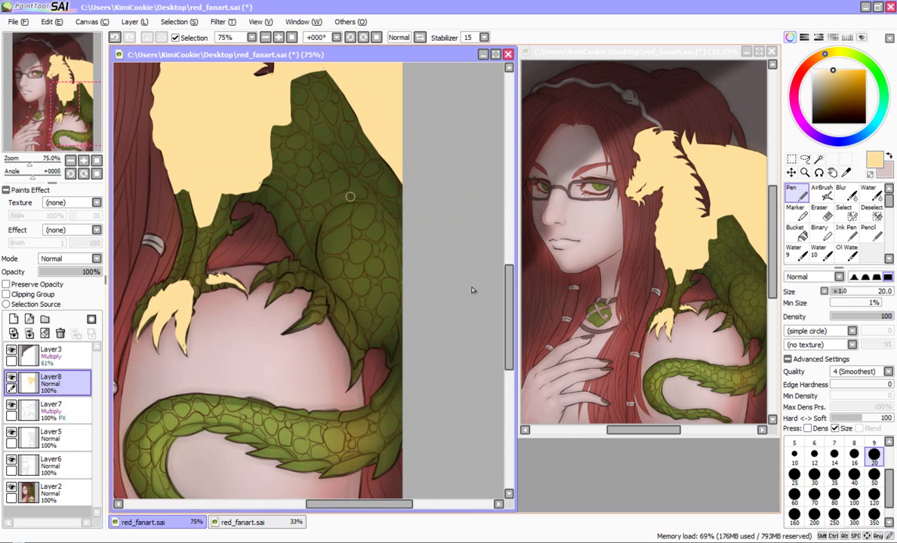
Outline a rounded patch on the dragon's thigh and paint the hind foot's claws pale yellow with the Pen
{"action": "mouse_move", "coordinate": [367, 203]}
{"action": "left_mouse_down"}
{"action": "mouse_move", "coordinate": [329, 218]}
{"action": "mouse_move", "coordinate": [323, 263]}
{"action": "mouse_move", "coordinate": [375, 308]}
{"action": "mouse_move", "coordinate": [403, 271]}
{"action": "mouse_move", "coordinate": [386, 218]}
{"action": "mouse_move", "coordinate": [366, 202]}
{"action": "left_mouse_up"}
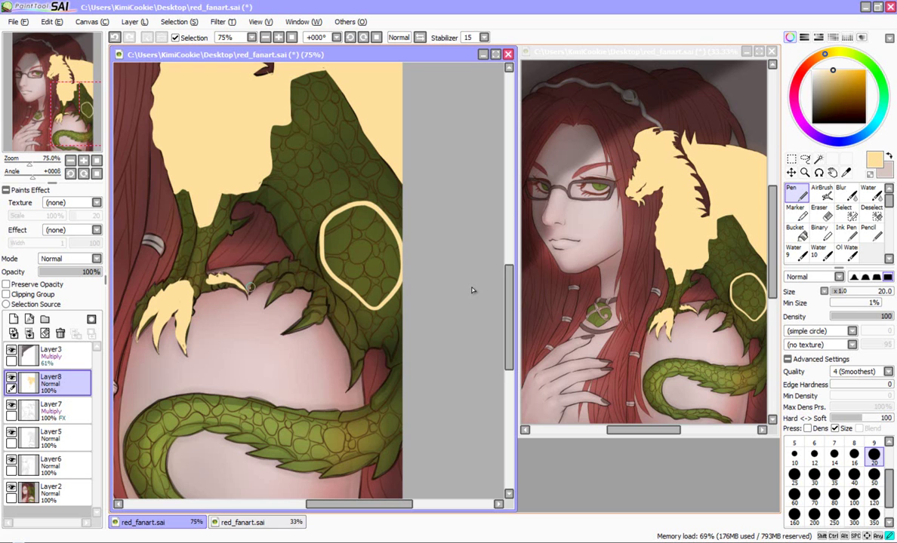
{"action": "left_click_drag", "start_coordinate": [291, 258], "coordinate": [306, 268]}
{"action": "mouse_move", "coordinate": [252, 290]}
{"action": "left_mouse_down"}
{"action": "mouse_move", "coordinate": [305, 269]}
{"action": "mouse_move", "coordinate": [274, 286]}
{"action": "mouse_move", "coordinate": [299, 258]}
{"action": "mouse_move", "coordinate": [283, 249]}
{"action": "mouse_move", "coordinate": [265, 252]}
{"action": "mouse_move", "coordinate": [306, 273]}
{"action": "mouse_move", "coordinate": [327, 299]}
{"action": "mouse_move", "coordinate": [317, 323]}
{"action": "mouse_move", "coordinate": [300, 275]}
{"action": "mouse_move", "coordinate": [304, 255]}
{"action": "mouse_move", "coordinate": [302, 284]}
{"action": "left_mouse_up"}
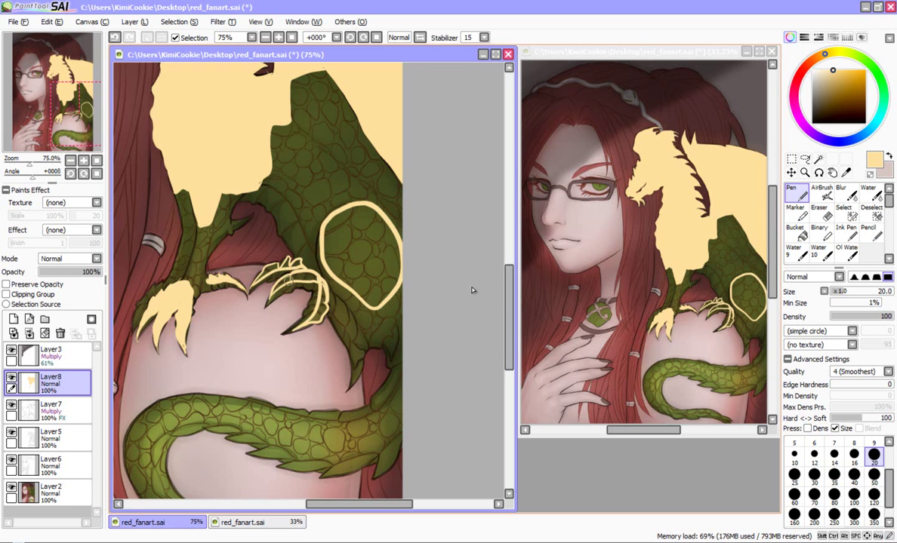
{"action": "mouse_move", "coordinate": [250, 292]}
{"action": "left_mouse_down"}
{"action": "mouse_move", "coordinate": [288, 262]}
{"action": "mouse_move", "coordinate": [281, 240]}
{"action": "left_mouse_up"}
{"action": "mouse_move", "coordinate": [244, 286]}
{"action": "left_mouse_down"}
{"action": "mouse_move", "coordinate": [276, 254]}
{"action": "mouse_move", "coordinate": [295, 253]}
{"action": "left_mouse_up"}
{"action": "left_click_drag", "start_coordinate": [324, 290], "coordinate": [315, 321]}
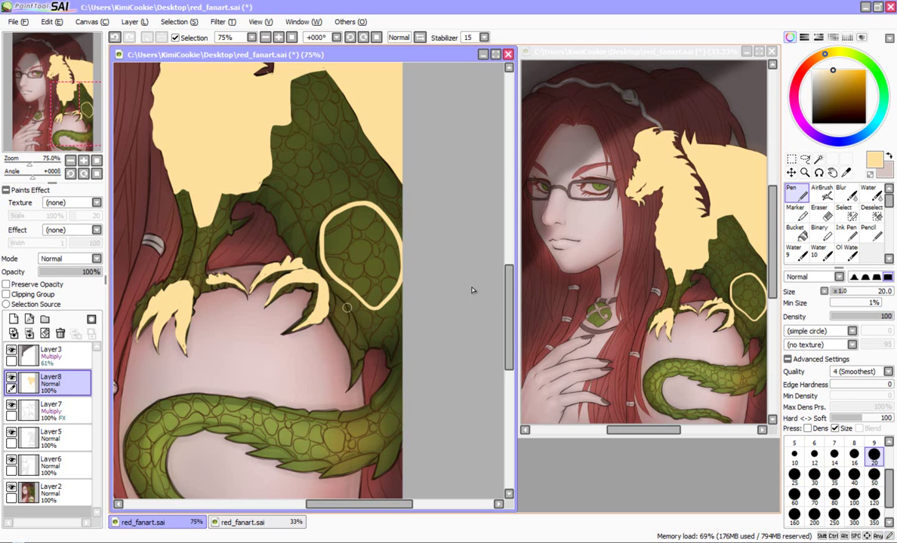
Paint the curved rear claw beside the thigh pale yellow and refine the hind claw tips with the Pen and Eraser
{"action": "left_click_drag", "start_coordinate": [346, 306], "coordinate": [353, 386]}
{"action": "mouse_move", "coordinate": [317, 277]}
{"action": "left_mouse_down"}
{"action": "mouse_move", "coordinate": [332, 325]}
{"action": "mouse_move", "coordinate": [326, 360]}
{"action": "left_mouse_up"}
{"action": "left_click_drag", "start_coordinate": [331, 301], "coordinate": [336, 348]}
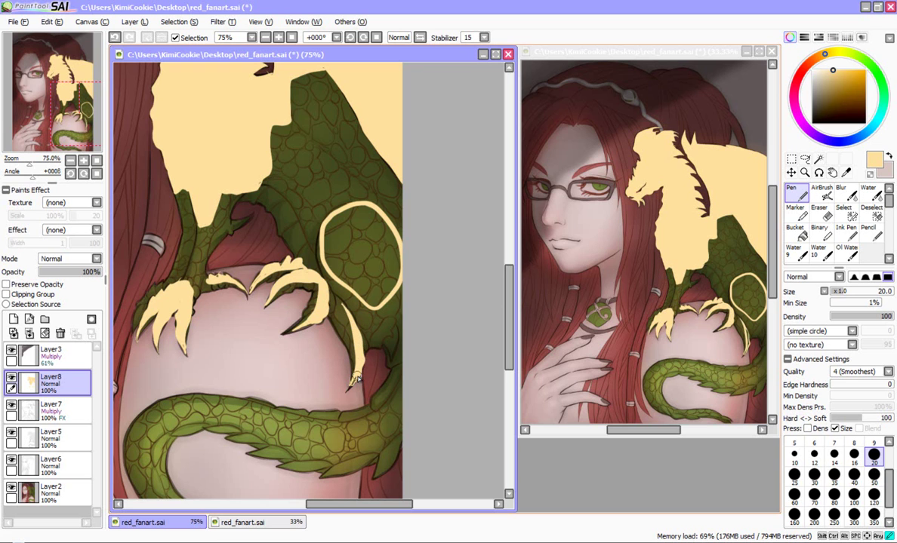
{"action": "left_click_drag", "start_coordinate": [285, 333], "coordinate": [310, 324]}
{"action": "key", "text": "e"}
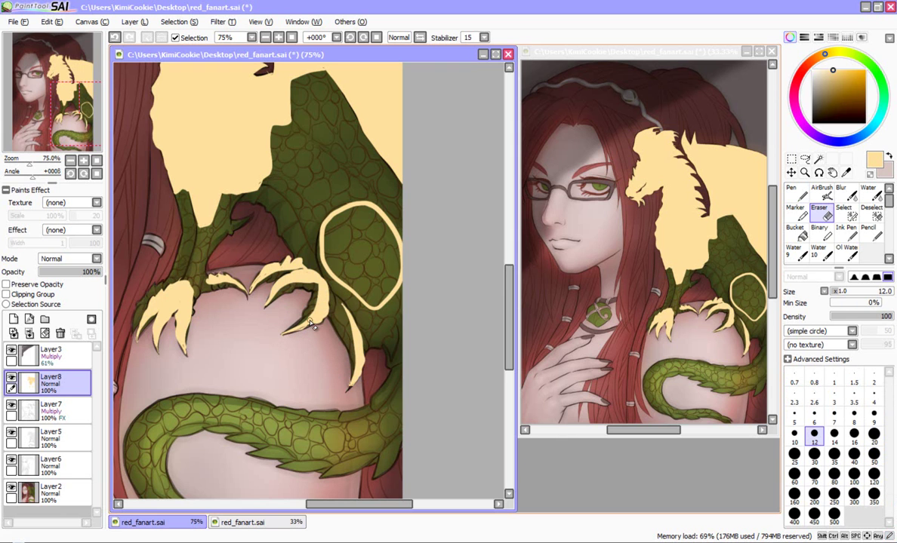
{"action": "key", "text": "n"}
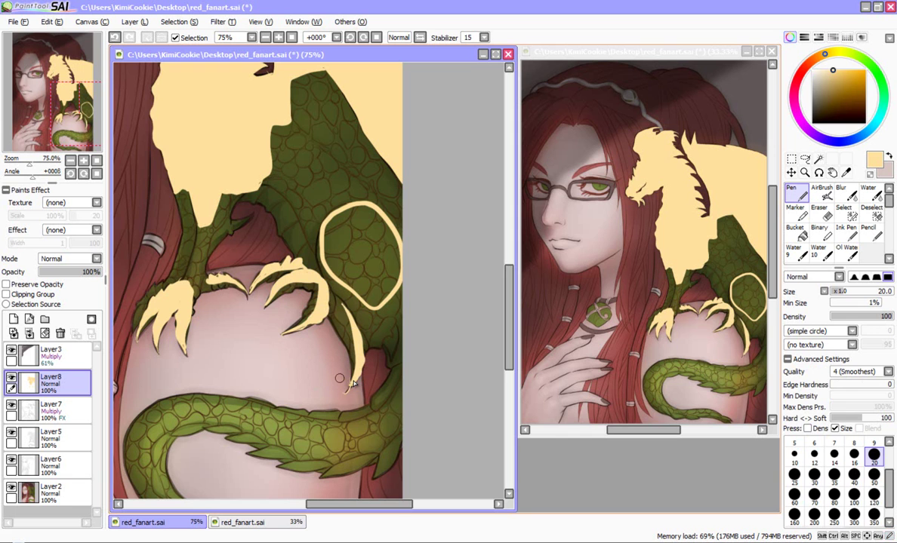
{"action": "key", "text": "e"}
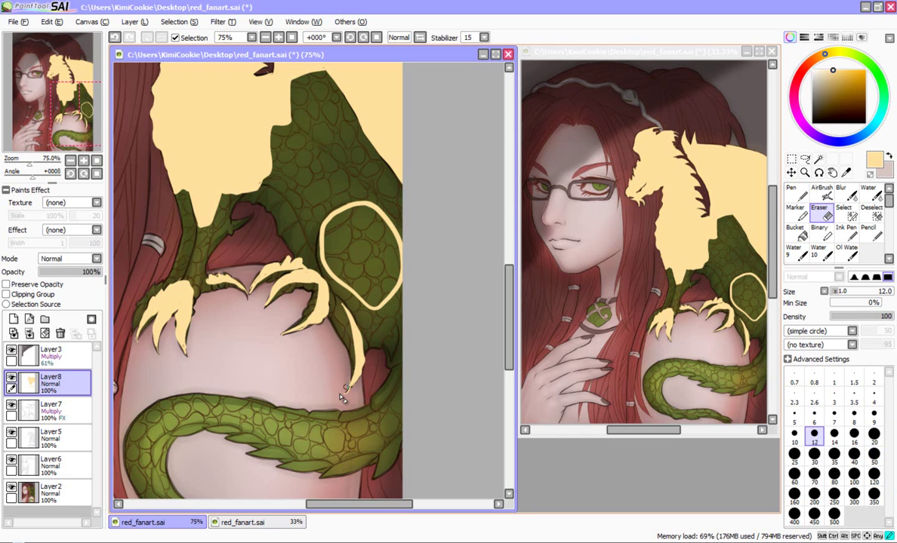
{"action": "key", "text": "n"}
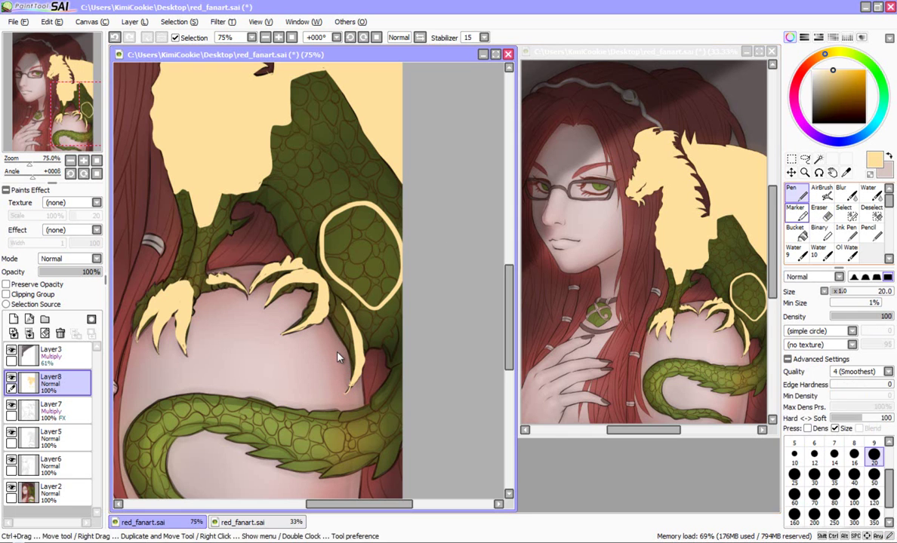
Fill the outlined thigh patch with pale yellow using the Bucket
{"action": "left_click", "coordinate": [796, 233]}
{"action": "left_click", "coordinate": [362, 257]}
{"action": "key", "text": "n"}
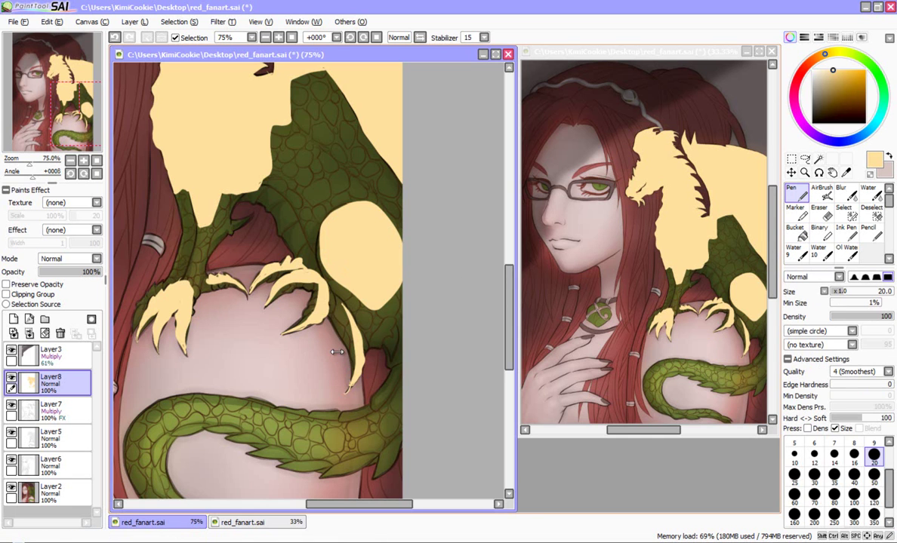
Outline the tail's upper edge from the canvas border around its outer curve with the pale yellow Pen
{"action": "scroll", "coordinate": [338, 358], "scroll_direction": "down", "scroll_amount": 3}
{"action": "scroll", "coordinate": [338, 358], "scroll_direction": "left", "scroll_amount": 2}
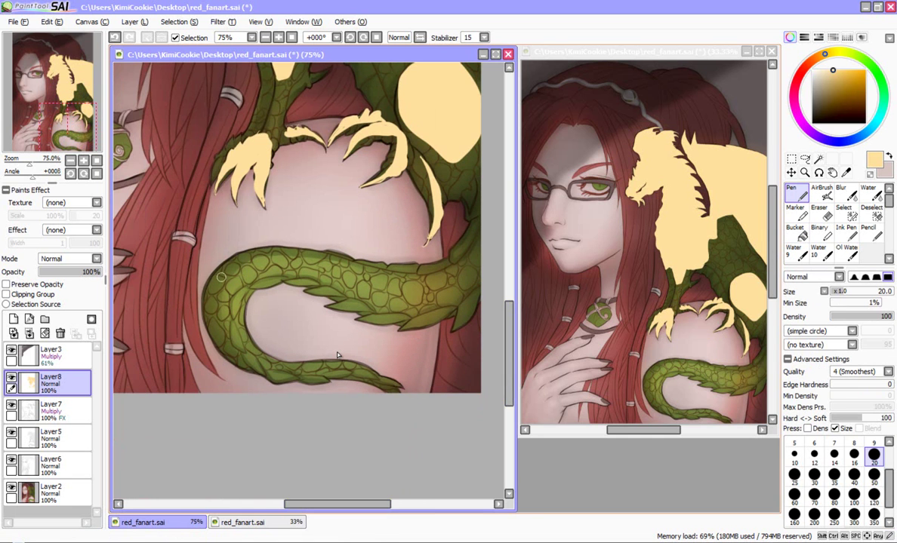
{"action": "mouse_move", "coordinate": [212, 306]}
{"action": "left_mouse_down"}
{"action": "mouse_move", "coordinate": [229, 272]}
{"action": "mouse_move", "coordinate": [264, 257]}
{"action": "mouse_move", "coordinate": [432, 265]}
{"action": "left_mouse_up"}
{"action": "key", "text": "ctrl+z"}
{"action": "mouse_move", "coordinate": [481, 245]}
{"action": "left_mouse_down"}
{"action": "mouse_move", "coordinate": [462, 239]}
{"action": "mouse_move", "coordinate": [449, 256]}
{"action": "left_mouse_up"}
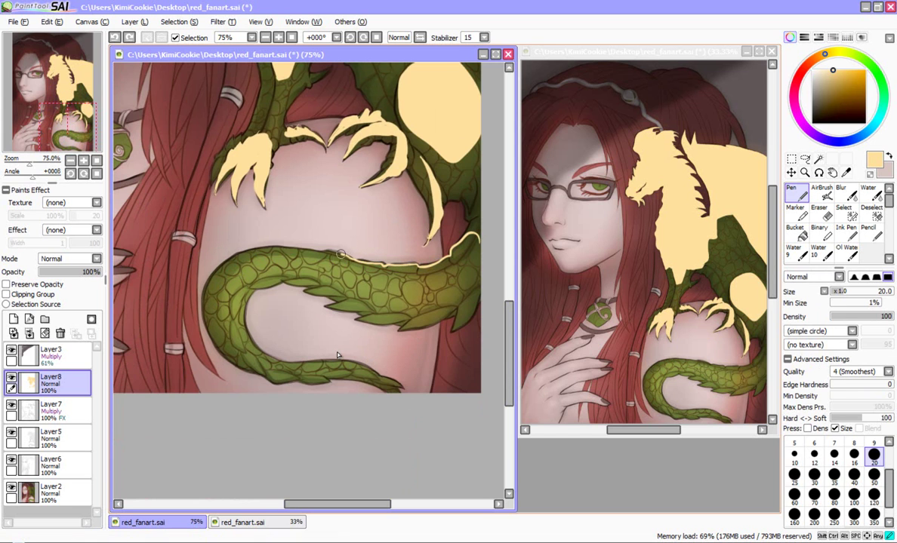
{"action": "mouse_move", "coordinate": [324, 253]}
{"action": "left_mouse_down"}
{"action": "mouse_move", "coordinate": [239, 263]}
{"action": "mouse_move", "coordinate": [218, 281]}
{"action": "mouse_move", "coordinate": [213, 307]}
{"action": "mouse_move", "coordinate": [246, 348]}
{"action": "left_mouse_up"}
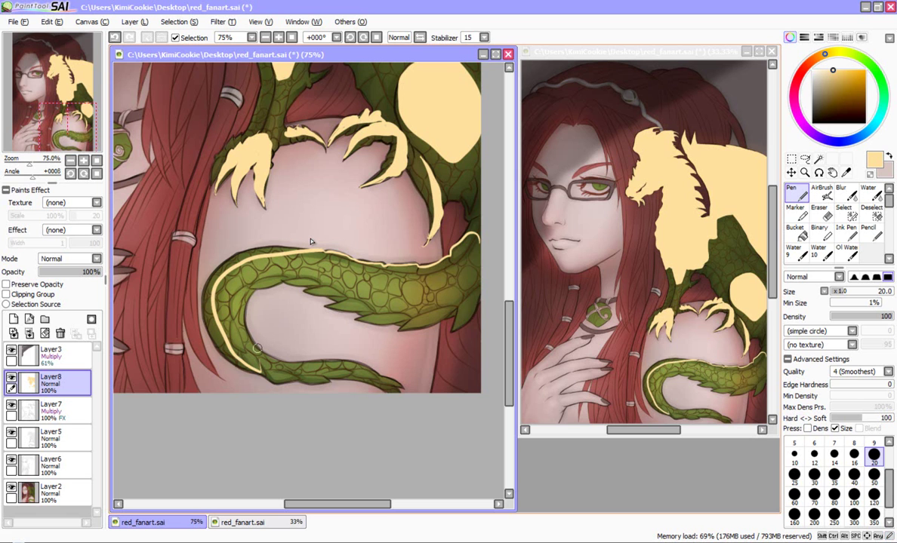
Outline the tail's inner curve and spiky underside, trim the spikes with the Eraser, and close the outline at the canvas border
{"action": "mouse_move", "coordinate": [234, 266]}
{"action": "left_mouse_down"}
{"action": "mouse_move", "coordinate": [219, 301]}
{"action": "mouse_move", "coordinate": [265, 377]}
{"action": "left_mouse_up"}
{"action": "mouse_move", "coordinate": [249, 291]}
{"action": "left_mouse_down"}
{"action": "mouse_move", "coordinate": [281, 281]}
{"action": "mouse_move", "coordinate": [253, 288]}
{"action": "mouse_move", "coordinate": [323, 285]}
{"action": "mouse_move", "coordinate": [306, 291]}
{"action": "mouse_move", "coordinate": [348, 297]}
{"action": "mouse_move", "coordinate": [326, 307]}
{"action": "mouse_move", "coordinate": [379, 314]}
{"action": "mouse_move", "coordinate": [358, 319]}
{"action": "mouse_move", "coordinate": [371, 322]}
{"action": "mouse_move", "coordinate": [410, 306]}
{"action": "left_mouse_up"}
{"action": "key", "text": "e"}
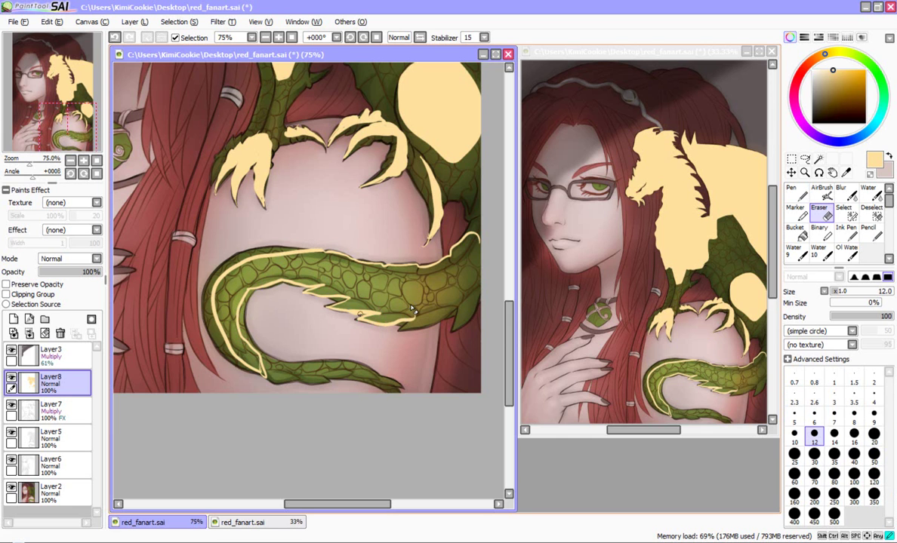
{"action": "left_click_drag", "start_coordinate": [357, 315], "coordinate": [345, 313]}
{"action": "key", "text": "n"}
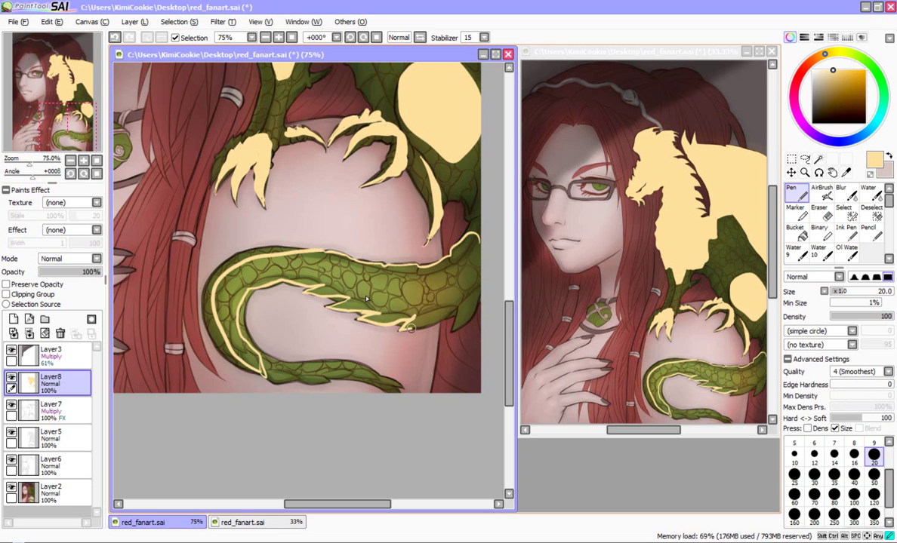
{"action": "left_click_drag", "start_coordinate": [407, 327], "coordinate": [473, 315]}
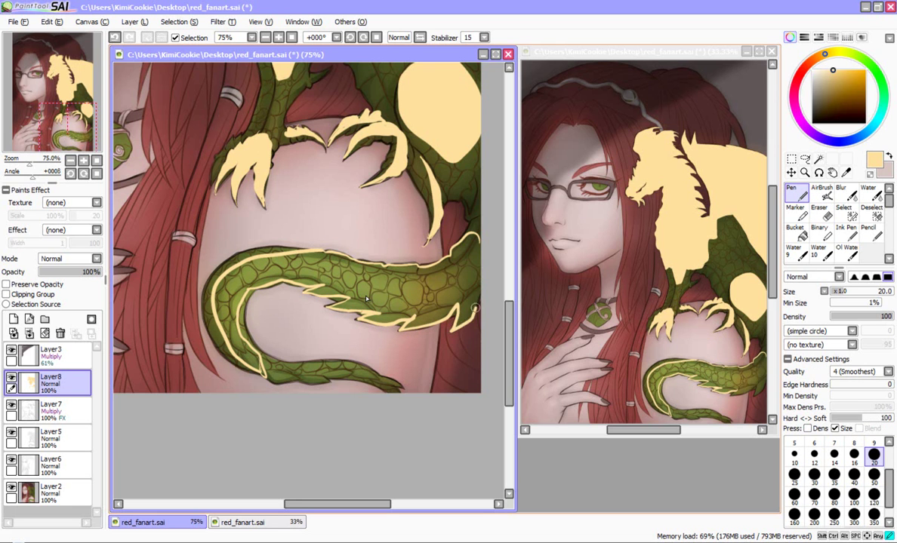
{"action": "left_click_drag", "start_coordinate": [479, 247], "coordinate": [477, 237]}
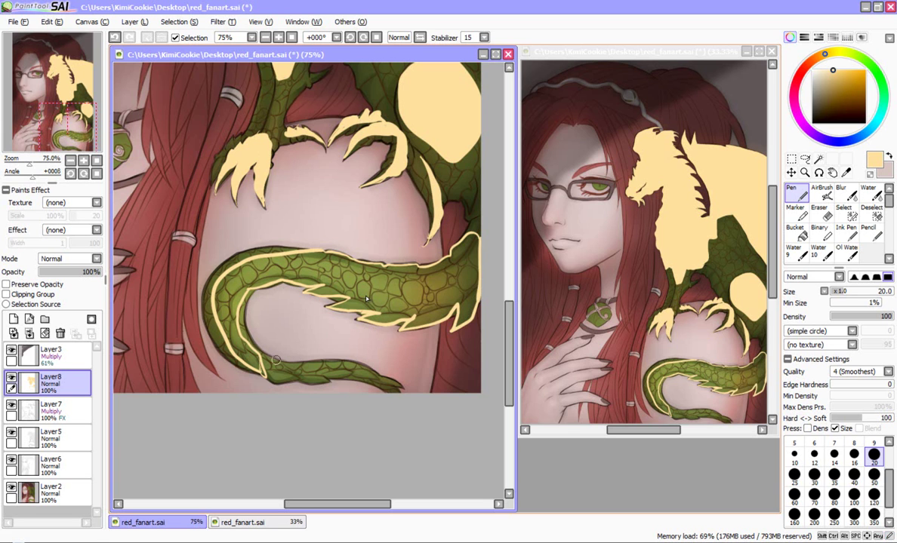
Outline the tail's tapering tip and its small spikes with the pale yellow Pen
{"action": "mouse_move", "coordinate": [265, 368]}
{"action": "left_mouse_down"}
{"action": "mouse_move", "coordinate": [297, 376]}
{"action": "mouse_move", "coordinate": [272, 379]}
{"action": "mouse_move", "coordinate": [284, 369]}
{"action": "mouse_move", "coordinate": [309, 382]}
{"action": "mouse_move", "coordinate": [323, 382]}
{"action": "mouse_move", "coordinate": [301, 372]}
{"action": "mouse_move", "coordinate": [385, 382]}
{"action": "left_mouse_up"}
{"action": "left_click_drag", "start_coordinate": [327, 376], "coordinate": [401, 388]}
{"action": "left_click_drag", "start_coordinate": [259, 359], "coordinate": [378, 380]}
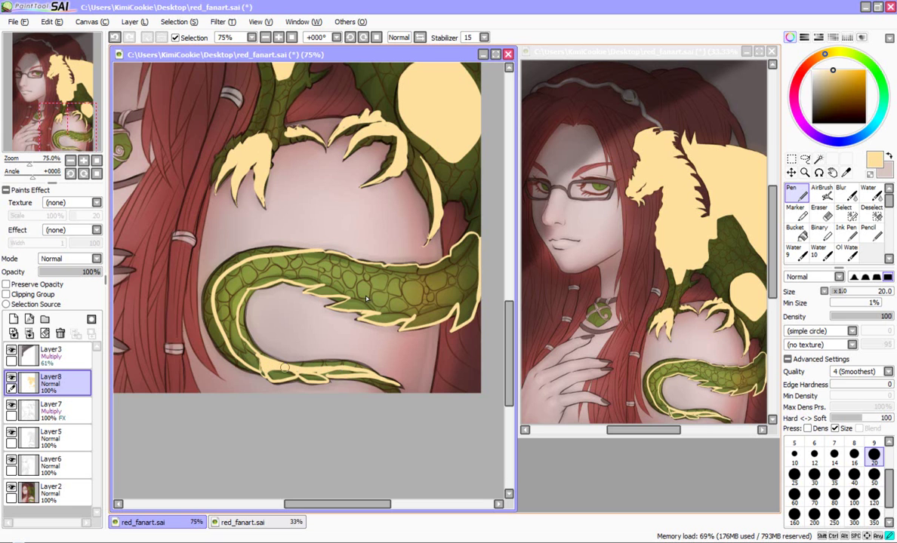
Fill the outlined tail and its tip with pale yellow using the Bucket and tidy the edges with the Eraser
{"action": "left_click", "coordinate": [795, 232]}
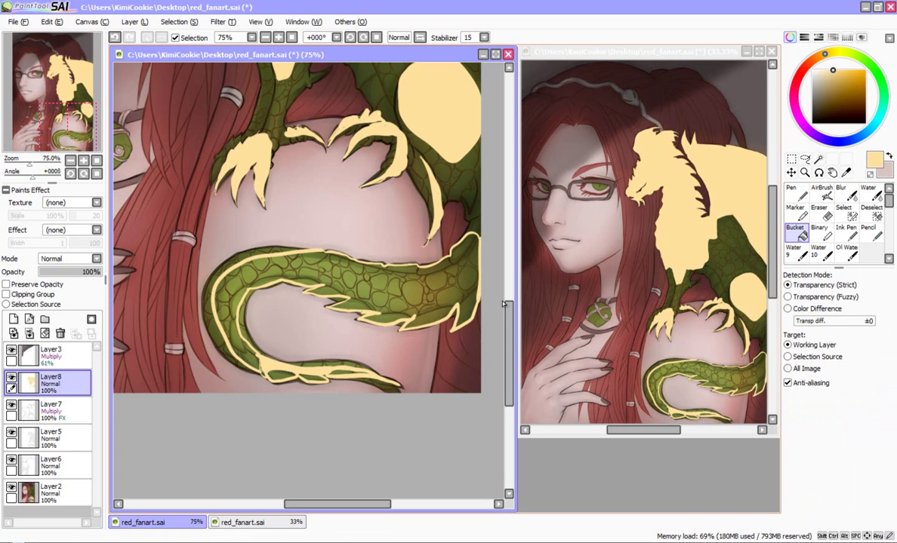
{"action": "left_click", "coordinate": [345, 372]}
{"action": "left_click", "coordinate": [313, 376]}
{"action": "left_click", "coordinate": [282, 375]}
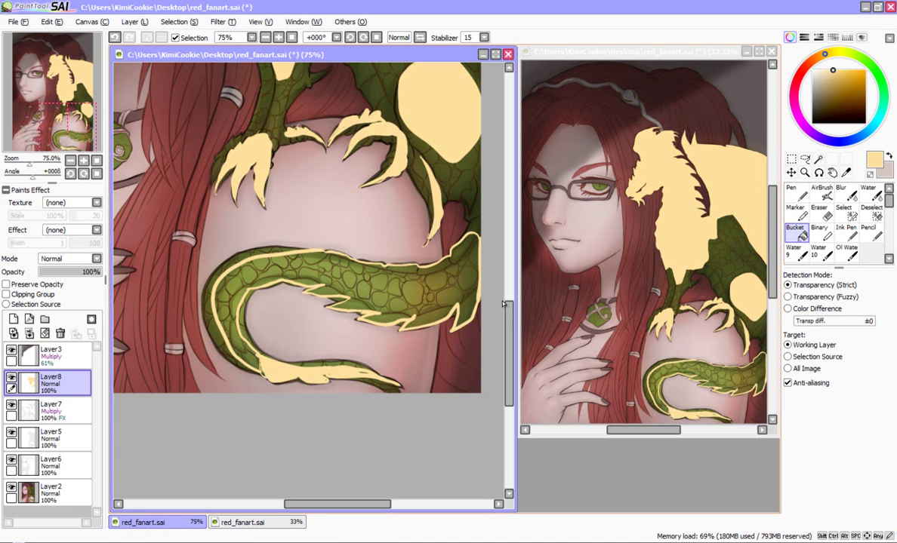
{"action": "left_click", "coordinate": [332, 279]}
{"action": "key", "text": "n"}
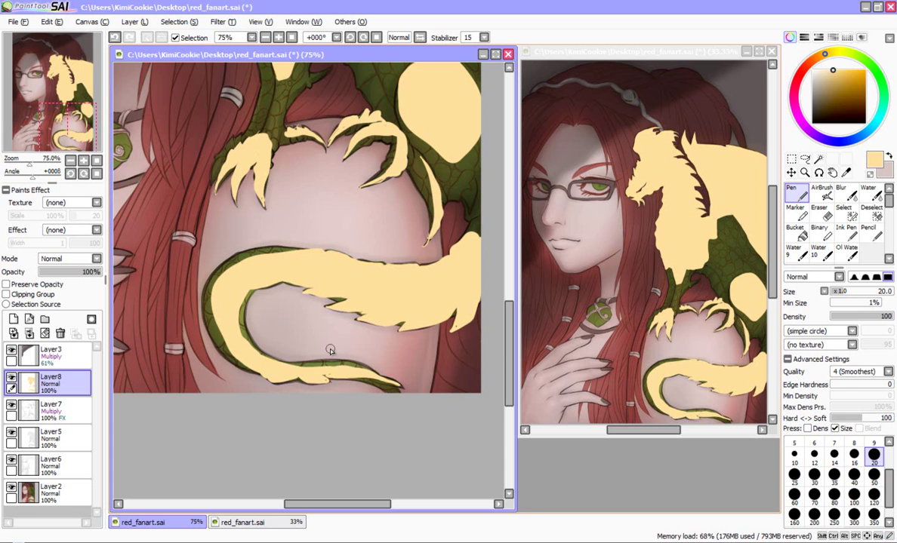
{"action": "key", "text": "e"}
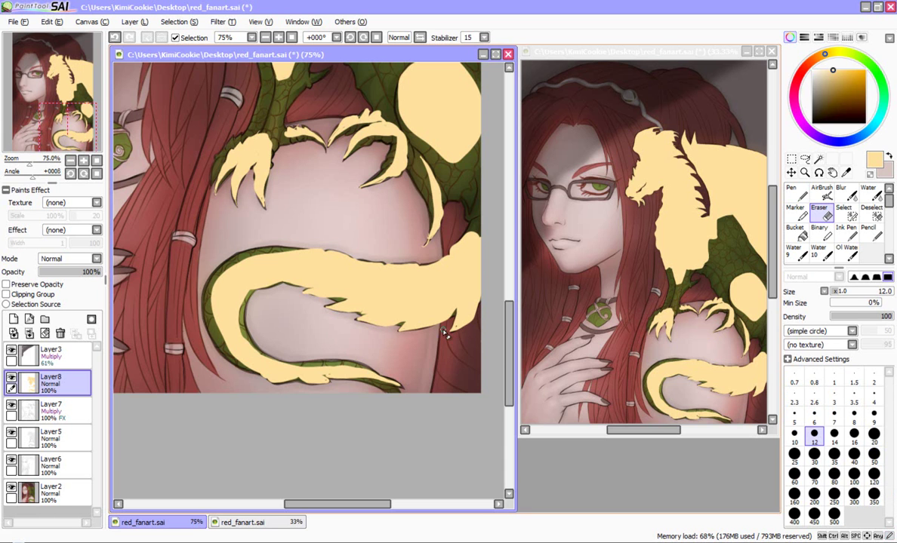
{"action": "key", "text": "n"}
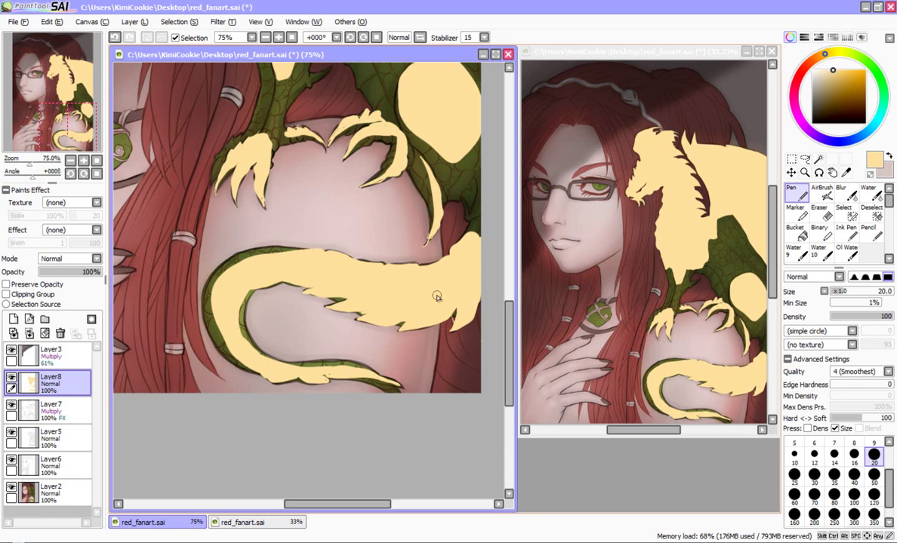
Set Layer8's blending mode to Overlay and clean up the tail's edge with the Eraser
{"action": "left_click", "coordinate": [70, 259]}
{"action": "key", "text": "Return"}
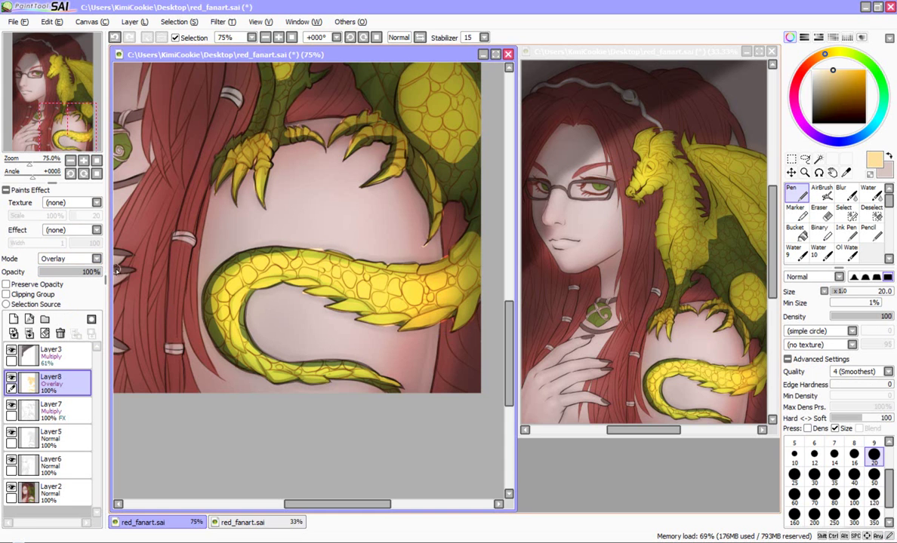
{"action": "key", "text": "e"}
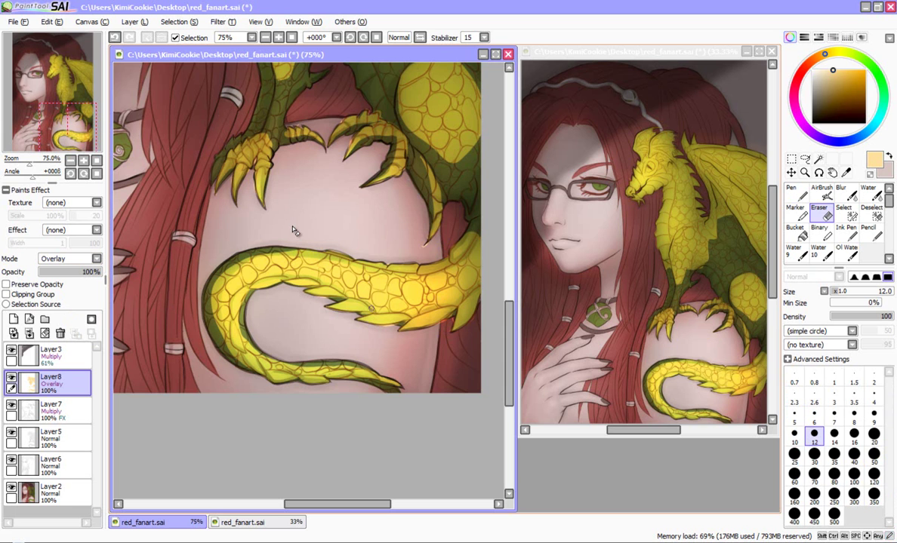
{"action": "key", "text": "n"}
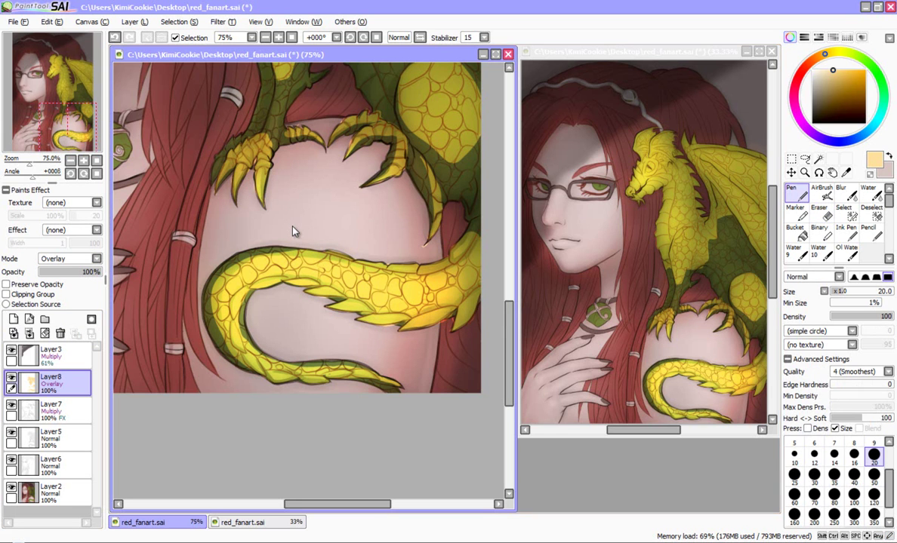
Preserve Layer8's opacity and shade the tail with dark red using the size 300 AirBrush, strongest at its base
{"action": "left_click", "coordinate": [801, 72]}
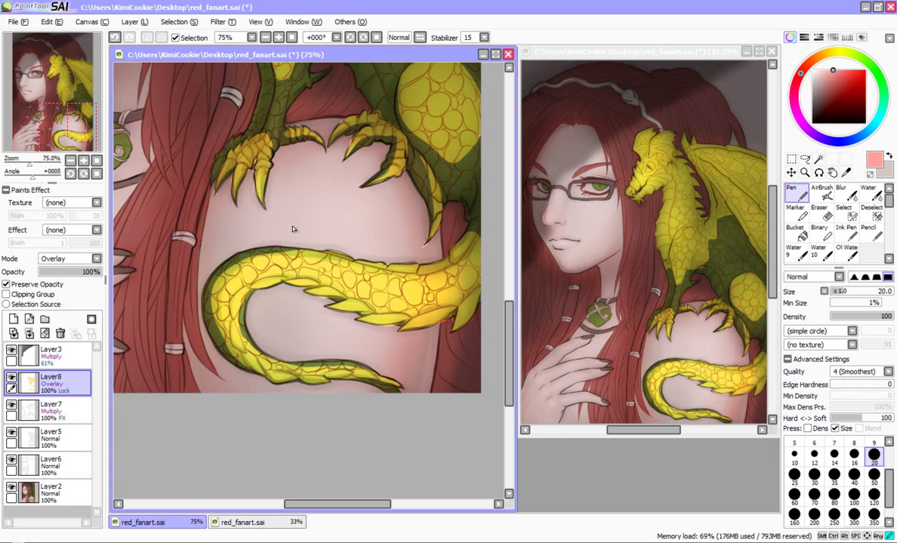
{"action": "left_click", "coordinate": [851, 91]}
{"action": "key", "text": "v"}
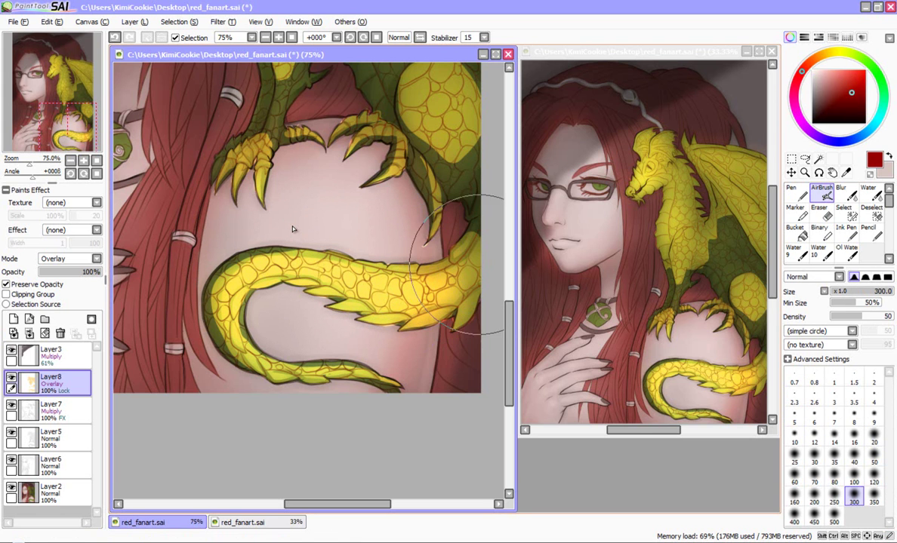
{"action": "mouse_move", "coordinate": [430, 253]}
{"action": "left_mouse_down"}
{"action": "mouse_move", "coordinate": [472, 290]}
{"action": "mouse_move", "coordinate": [424, 331]}
{"action": "mouse_move", "coordinate": [377, 340]}
{"action": "left_mouse_up"}
{"action": "mouse_move", "coordinate": [202, 283]}
{"action": "left_mouse_down"}
{"action": "mouse_move", "coordinate": [231, 379]}
{"action": "mouse_move", "coordinate": [355, 321]}
{"action": "mouse_move", "coordinate": [270, 313]}
{"action": "left_mouse_up"}
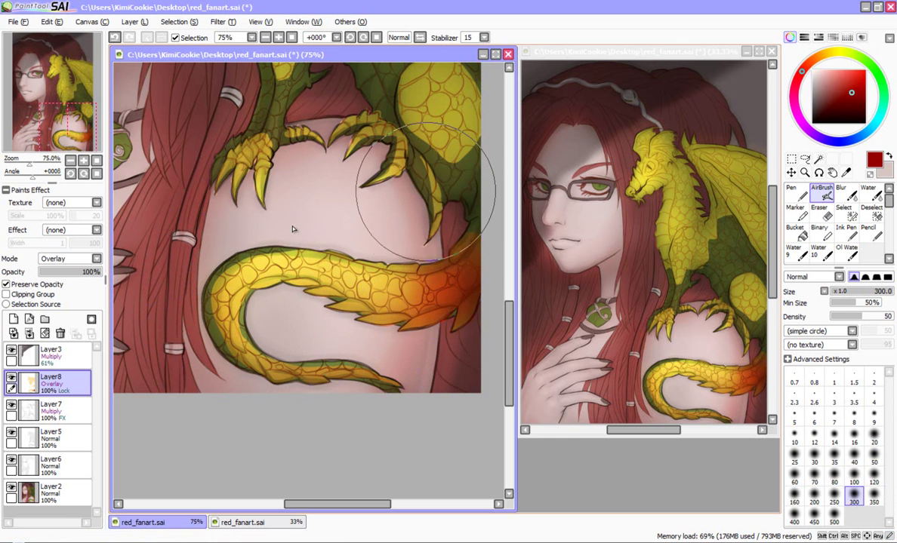
Airbrush dark red shading onto the bottom of the thigh patch, the claws, the lower belly and under the jaw
{"action": "scroll", "coordinate": [438, 335], "scroll_direction": "up", "scroll_amount": 3}
{"action": "mouse_move", "coordinate": [474, 361]}
{"action": "left_mouse_down"}
{"action": "mouse_move", "coordinate": [462, 326]}
{"action": "mouse_move", "coordinate": [453, 339]}
{"action": "left_mouse_up"}
{"action": "mouse_move", "coordinate": [235, 269]}
{"action": "left_mouse_down"}
{"action": "mouse_move", "coordinate": [250, 283]}
{"action": "mouse_move", "coordinate": [181, 310]}
{"action": "left_mouse_up"}
{"action": "mouse_move", "coordinate": [302, 255]}
{"action": "left_mouse_down"}
{"action": "mouse_move", "coordinate": [297, 264]}
{"action": "mouse_move", "coordinate": [267, 264]}
{"action": "left_mouse_up"}
{"action": "left_click_drag", "start_coordinate": [509, 310], "coordinate": [509, 273]}
{"action": "left_click_drag", "start_coordinate": [346, 282], "coordinate": [336, 300]}
{"action": "left_click_drag", "start_coordinate": [243, 245], "coordinate": [234, 240]}
{"action": "left_click_drag", "start_coordinate": [249, 185], "coordinate": [190, 209]}
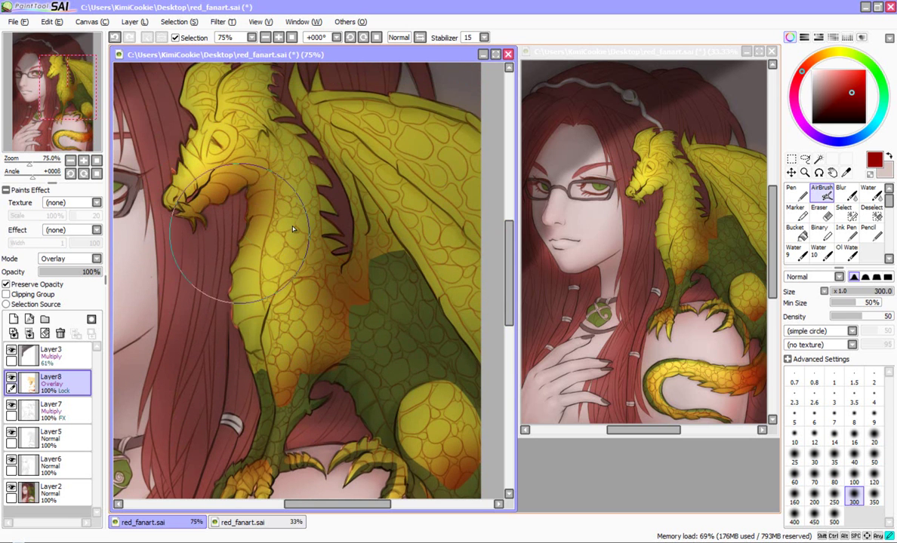
Airbrush dark red shading along the dragon's neck, head, chest and the base of the wing
{"action": "left_click_drag", "start_coordinate": [190, 332], "coordinate": [205, 223]}
{"action": "mouse_move", "coordinate": [181, 83]}
{"action": "left_mouse_down"}
{"action": "mouse_move", "coordinate": [154, 170]}
{"action": "mouse_move", "coordinate": [249, 91]}
{"action": "mouse_move", "coordinate": [325, 157]}
{"action": "mouse_move", "coordinate": [381, 260]}
{"action": "left_mouse_up"}
{"action": "left_click_drag", "start_coordinate": [516, 274], "coordinate": [502, 248]}
{"action": "mouse_move", "coordinate": [309, 138]}
{"action": "left_mouse_down"}
{"action": "mouse_move", "coordinate": [273, 167]}
{"action": "mouse_move", "coordinate": [507, 221]}
{"action": "mouse_move", "coordinate": [395, 225]}
{"action": "left_mouse_up"}
{"action": "mouse_move", "coordinate": [205, 147]}
{"action": "left_mouse_down"}
{"action": "mouse_move", "coordinate": [268, 139]}
{"action": "mouse_move", "coordinate": [301, 219]}
{"action": "mouse_move", "coordinate": [149, 327]}
{"action": "mouse_move", "coordinate": [147, 241]}
{"action": "mouse_move", "coordinate": [189, 332]}
{"action": "mouse_move", "coordinate": [189, 404]}
{"action": "left_mouse_up"}
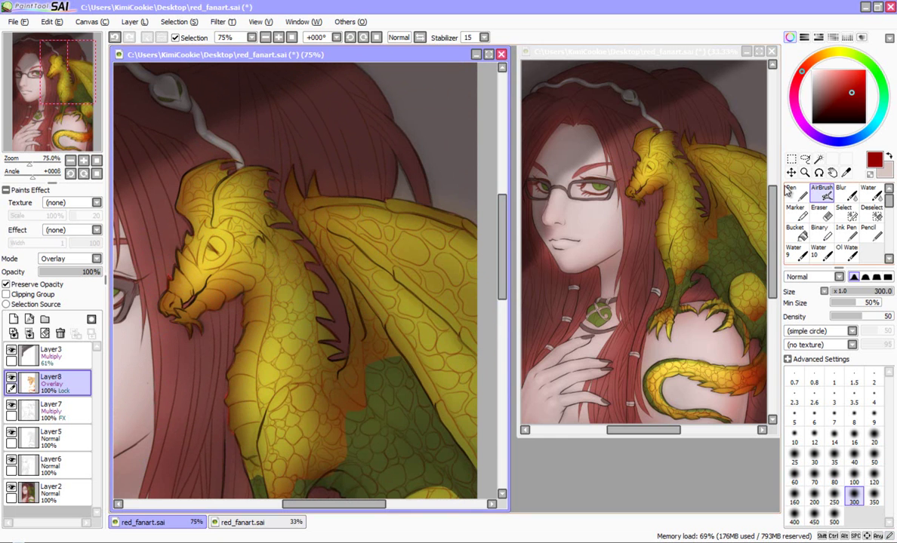
Turn off Preserve Opacity on Layer8 and soften the yellow edges on the dragon's body, leg and thigh with Blur at size 70
{"action": "scroll", "coordinate": [333, 259], "scroll_direction": "down", "scroll_amount": 1}
{"action": "key", "text": "ctrl+Tab"}
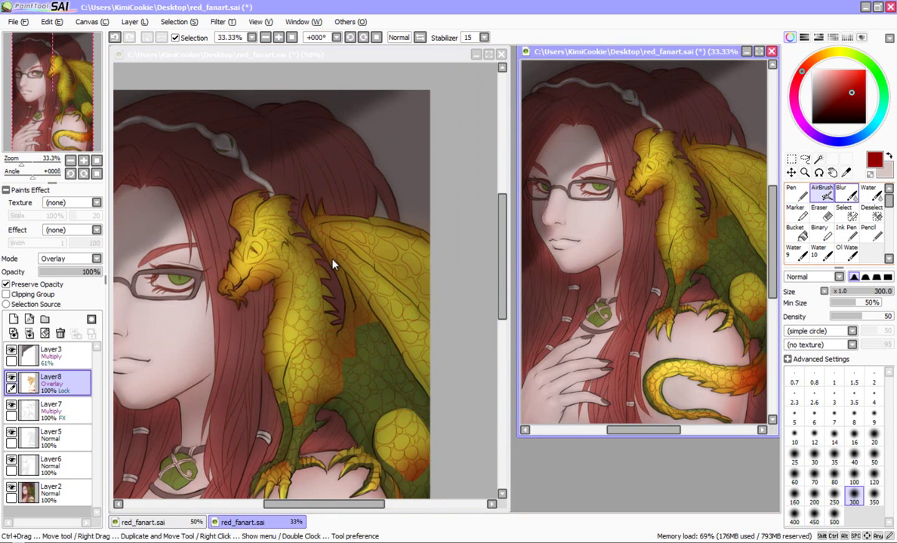
{"action": "left_click", "coordinate": [845, 193]}
{"action": "left_click", "coordinate": [30, 285]}
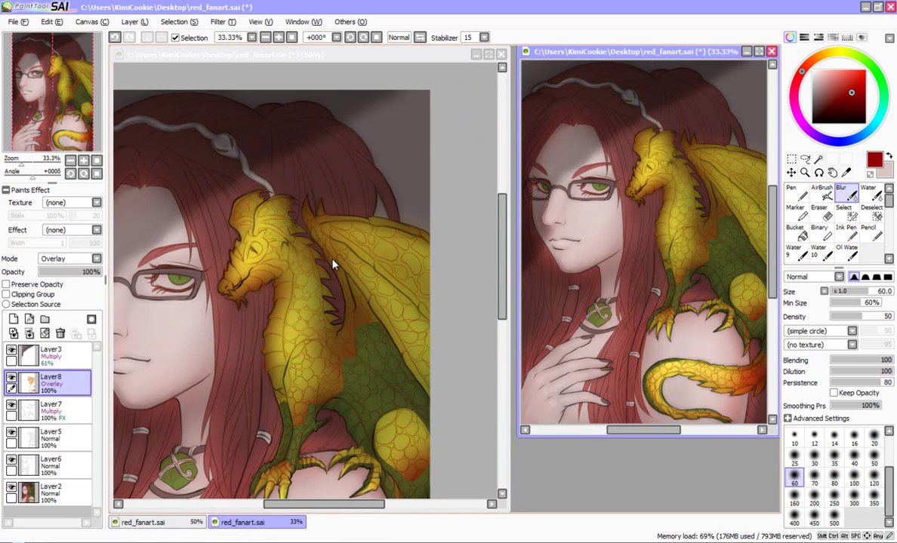
{"action": "key", "text": "ctrl+Tab"}
{"action": "scroll", "coordinate": [333, 264], "scroll_direction": "down", "scroll_amount": 3}
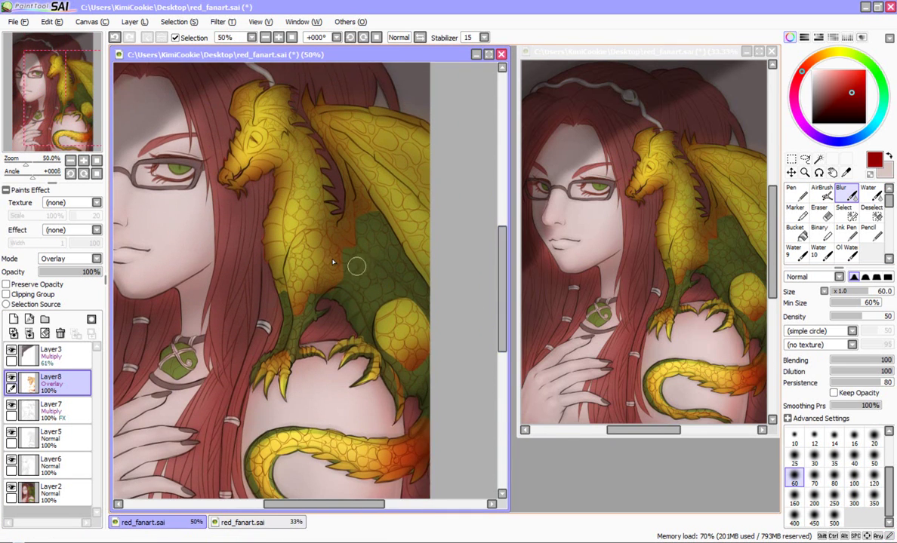
{"action": "key", "text": "bracketright"}
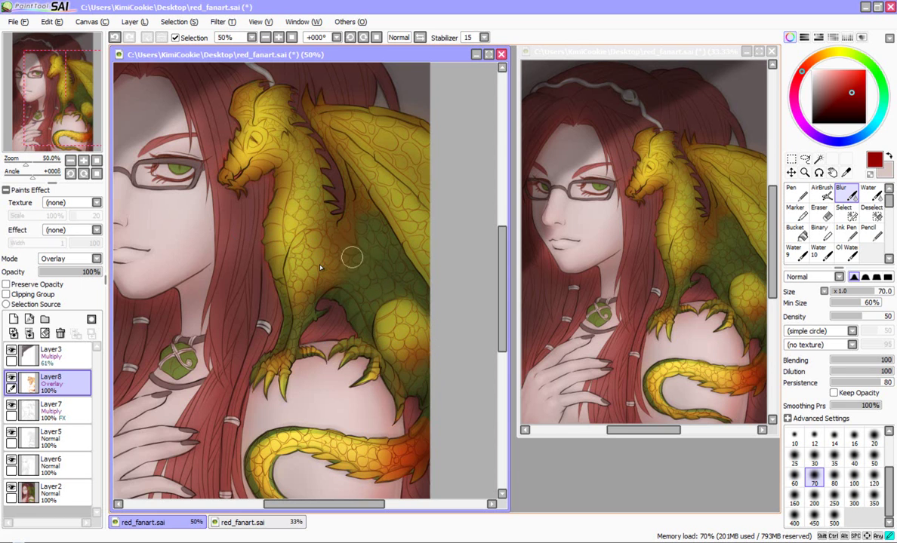
{"action": "scroll", "coordinate": [320, 267], "scroll_direction": "down", "scroll_amount": 4}
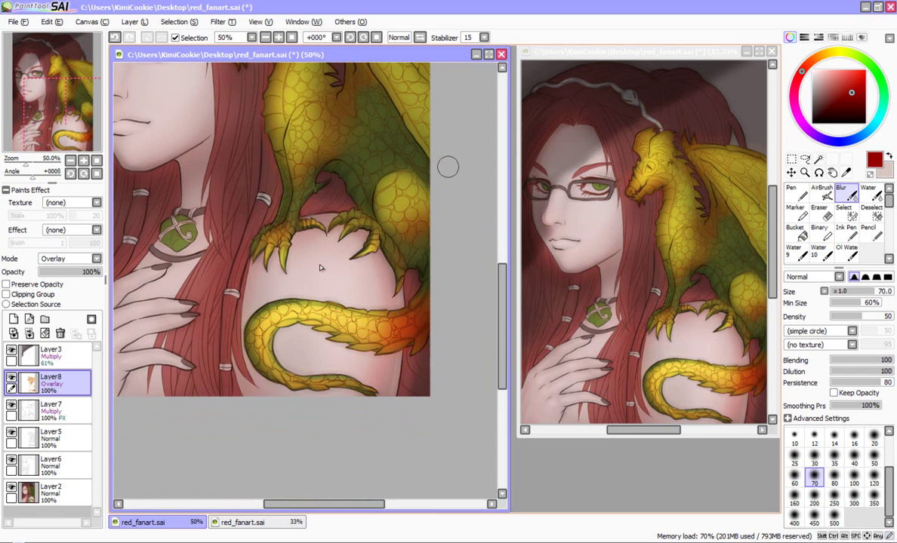
Airbrush sampled dark olive green over the dragon's head and neck with Layer8's opacity preserved, and set the layer's opacity to 62%
{"action": "scroll", "coordinate": [320, 264], "scroll_direction": "up", "scroll_amount": 5}
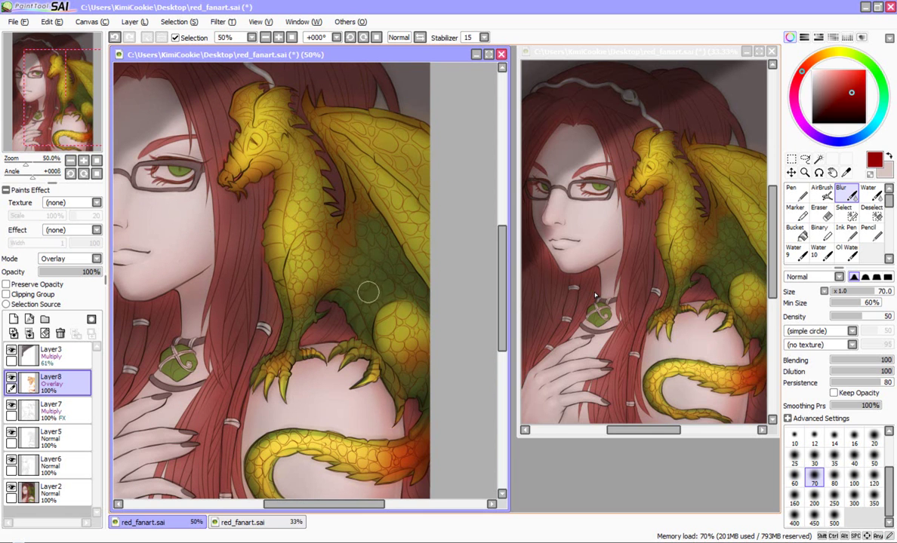
{"action": "left_click", "coordinate": [348, 271], "text": "alt"}
{"action": "left_click", "coordinate": [35, 284]}
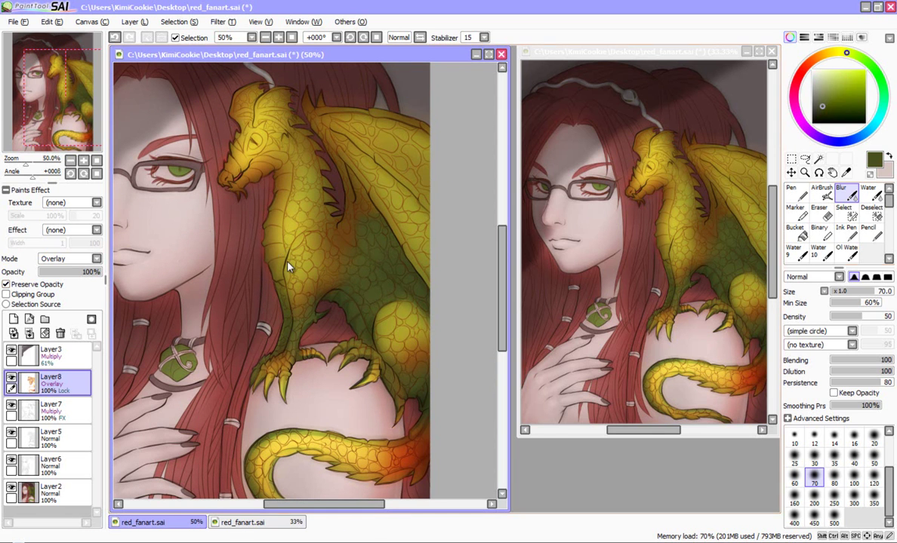
{"action": "left_click", "coordinate": [822, 193]}
{"action": "mouse_move", "coordinate": [267, 209]}
{"action": "left_mouse_down"}
{"action": "mouse_move", "coordinate": [262, 168]}
{"action": "mouse_move", "coordinate": [237, 180]}
{"action": "mouse_move", "coordinate": [236, 220]}
{"action": "mouse_move", "coordinate": [231, 187]}
{"action": "mouse_move", "coordinate": [200, 162]}
{"action": "mouse_move", "coordinate": [203, 125]}
{"action": "mouse_move", "coordinate": [227, 114]}
{"action": "mouse_move", "coordinate": [253, 75]}
{"action": "left_mouse_up"}
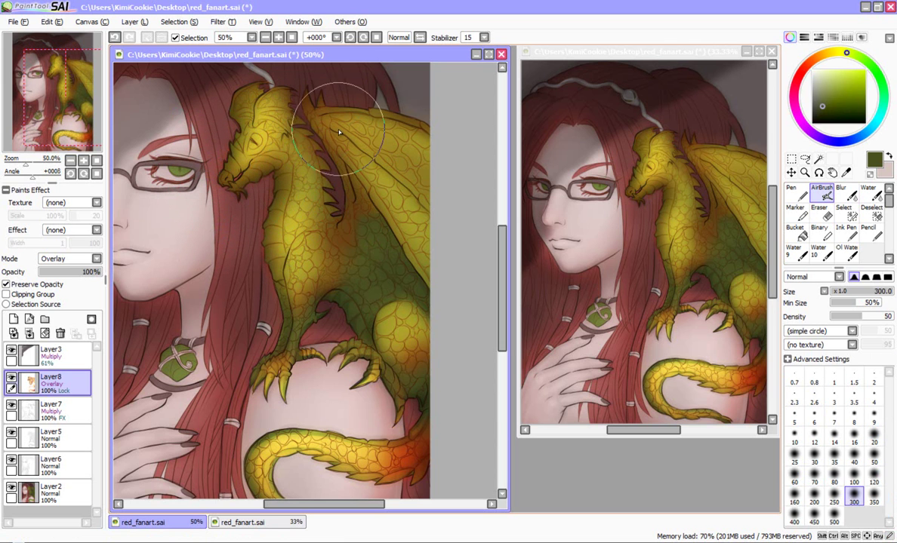
{"action": "left_click", "coordinate": [793, 192]}
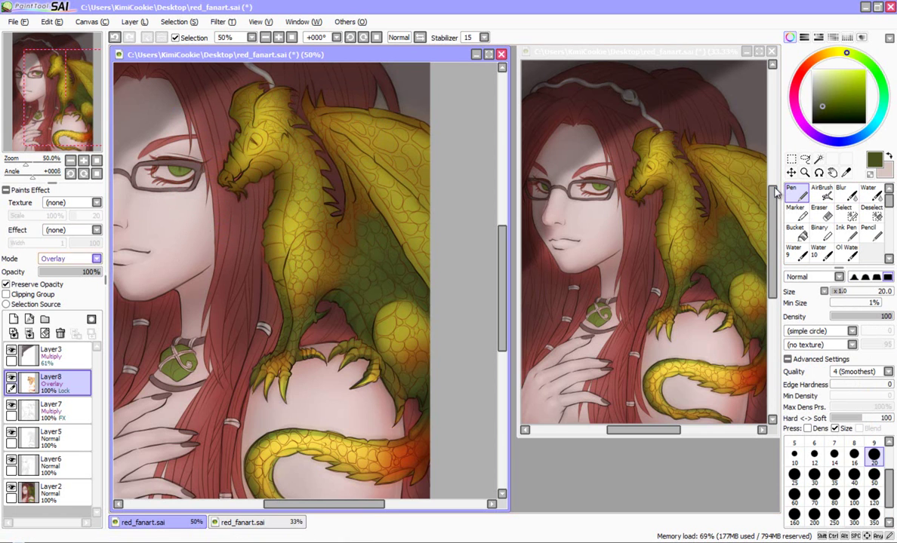
{"action": "left_click_drag", "start_coordinate": [92, 272], "coordinate": [76, 272]}
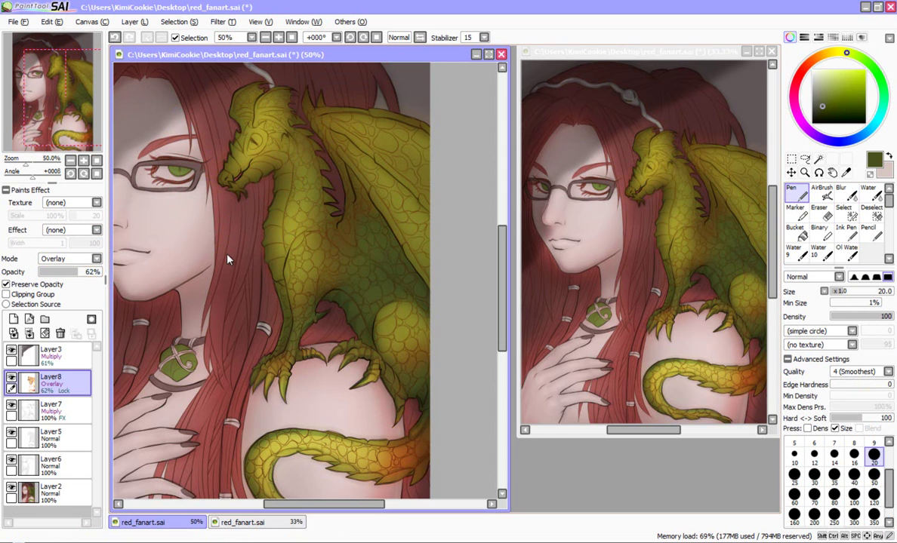
Turn off Preserve Opacity on Layer8 and airbrush pale yellow-orange over the green scales on the dragon's body at size 300
{"action": "left_click", "coordinate": [827, 53]}
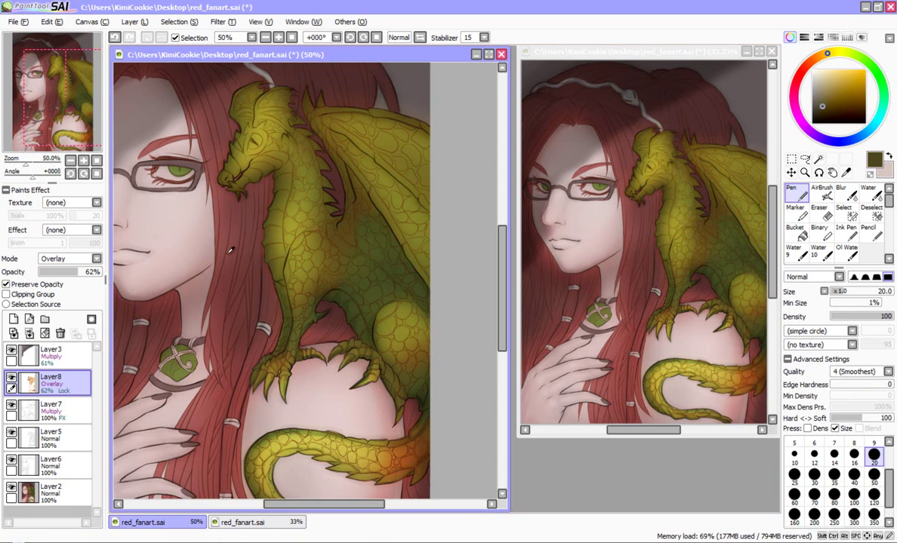
{"action": "left_click", "coordinate": [833, 70]}
{"action": "left_click", "coordinate": [821, 193]}
{"action": "mouse_move", "coordinate": [326, 243]}
{"action": "left_mouse_down"}
{"action": "mouse_move", "coordinate": [315, 236]}
{"action": "mouse_move", "coordinate": [323, 257]}
{"action": "mouse_move", "coordinate": [313, 244]}
{"action": "left_mouse_up"}
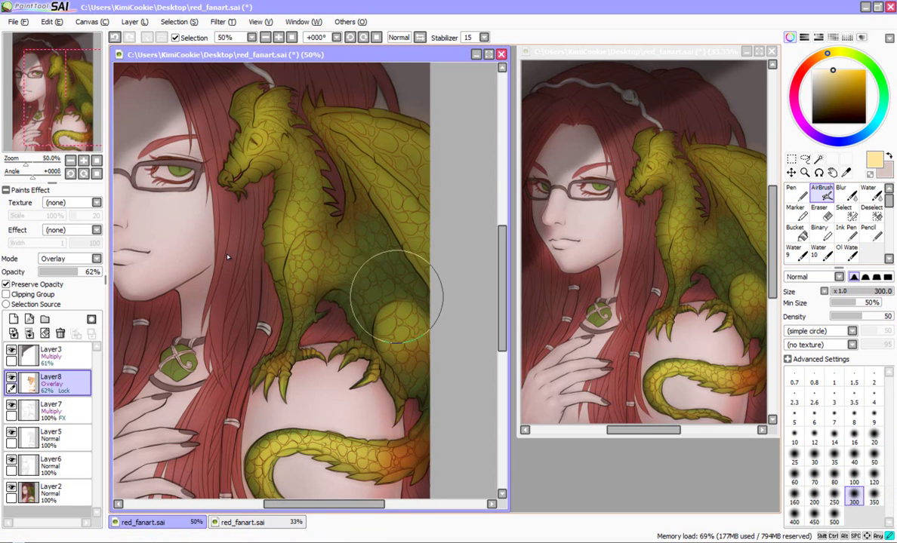
{"action": "left_click", "coordinate": [19, 284]}
{"action": "left_click_drag", "start_coordinate": [305, 243], "coordinate": [390, 279]}
Airbrush orange-red over the dragon's flank on Layer8 and undo the last stroke
{"action": "left_click", "coordinate": [807, 66]}
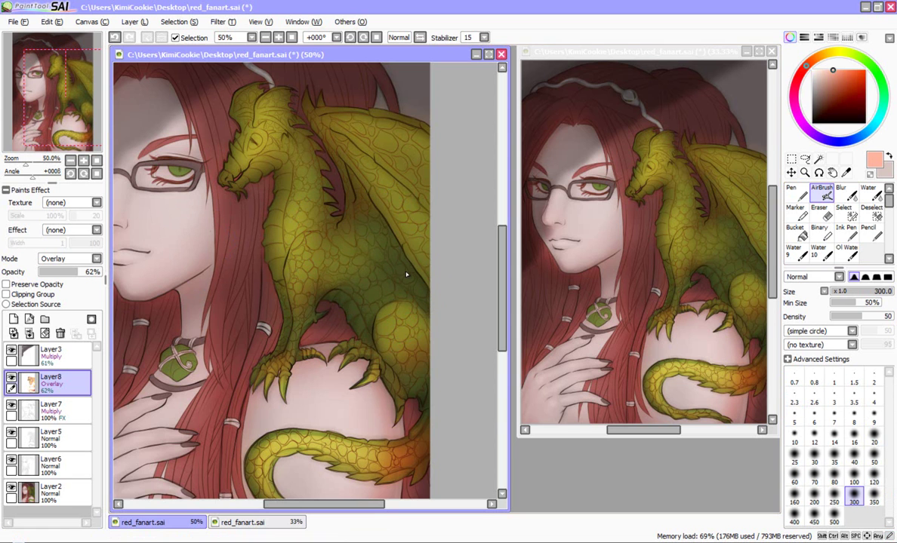
{"action": "left_click", "coordinate": [841, 78]}
{"action": "mouse_move", "coordinate": [375, 287]}
{"action": "left_mouse_down"}
{"action": "mouse_move", "coordinate": [346, 264]}
{"action": "mouse_move", "coordinate": [327, 240]}
{"action": "mouse_move", "coordinate": [368, 262]}
{"action": "mouse_move", "coordinate": [390, 295]}
{"action": "left_mouse_up"}
{"action": "key", "text": "ctrl+z"}
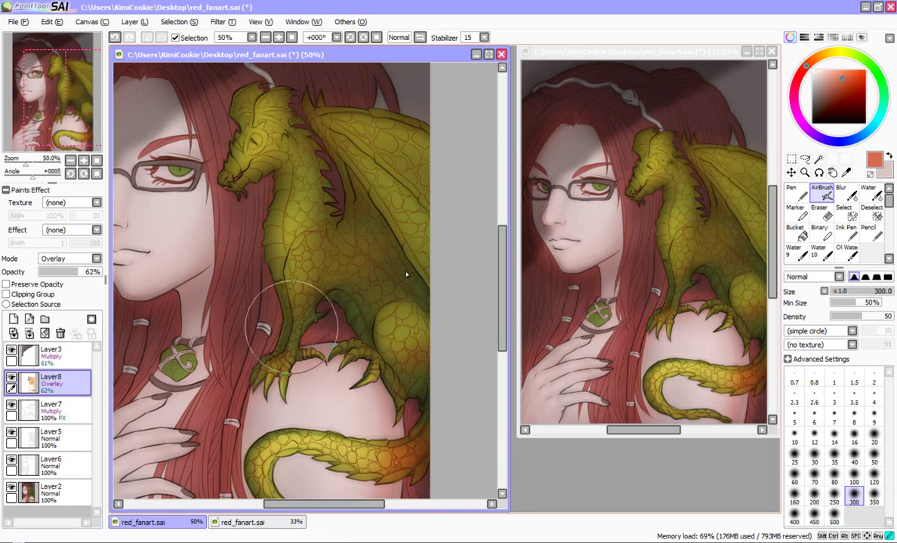
Create a new layer above Layer8 and set its blending mode to Overlay
{"action": "key", "text": "n"}
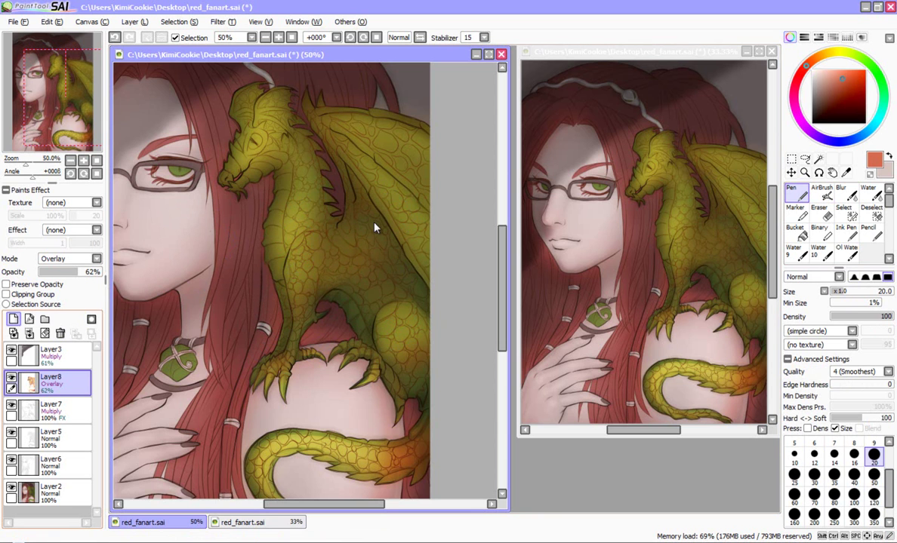
{"action": "left_click", "coordinate": [14, 319]}
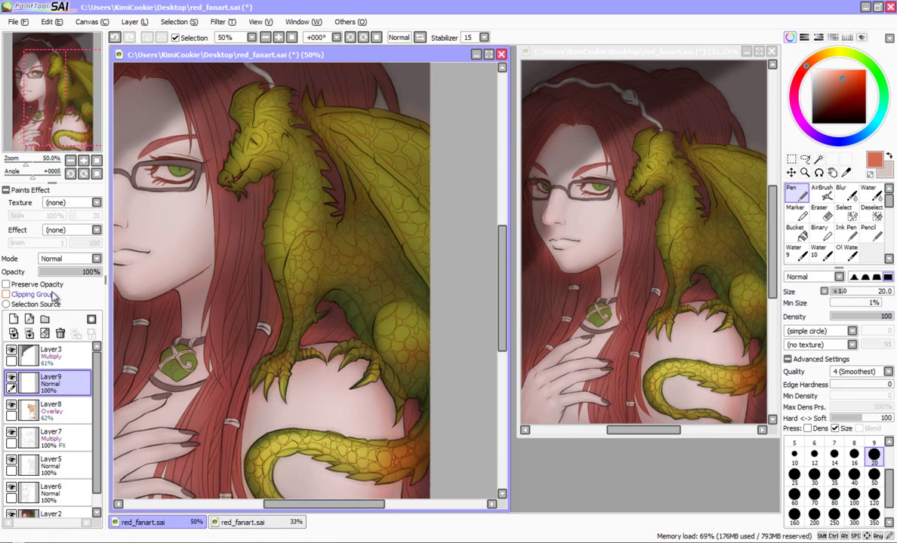
{"action": "left_click", "coordinate": [64, 259]}
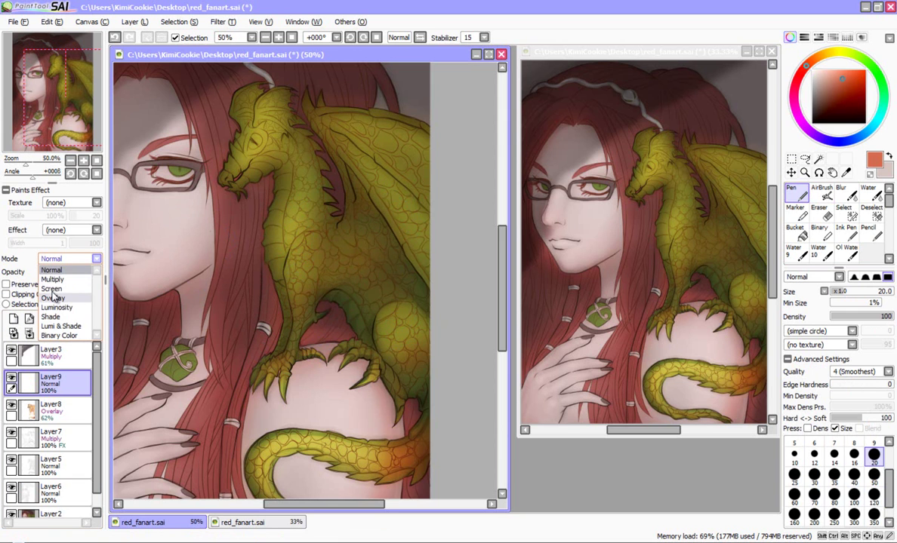
{"action": "left_click", "coordinate": [53, 298]}
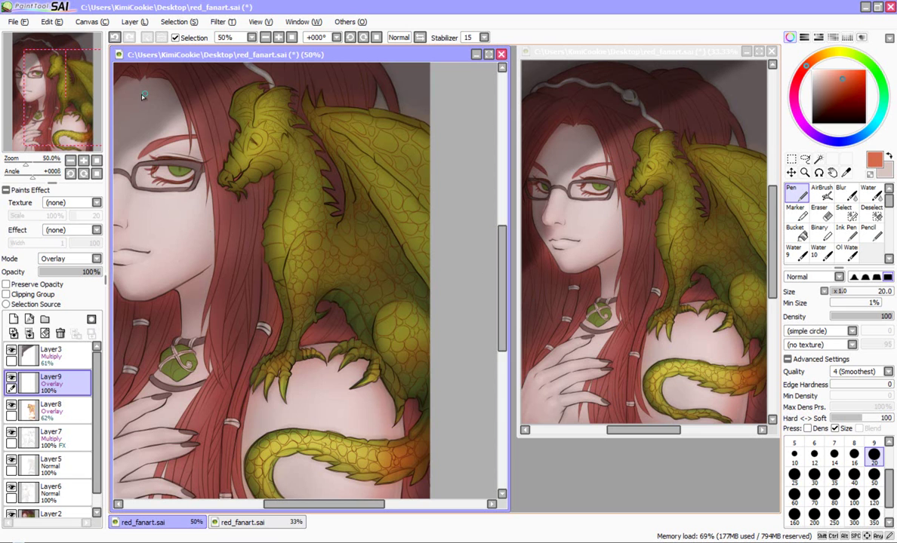
Try painting light orange strokes on the dragon's snout with the size 20 Pen
{"action": "scroll", "coordinate": [243, 159], "scroll_direction": "up", "scroll_amount": 2}
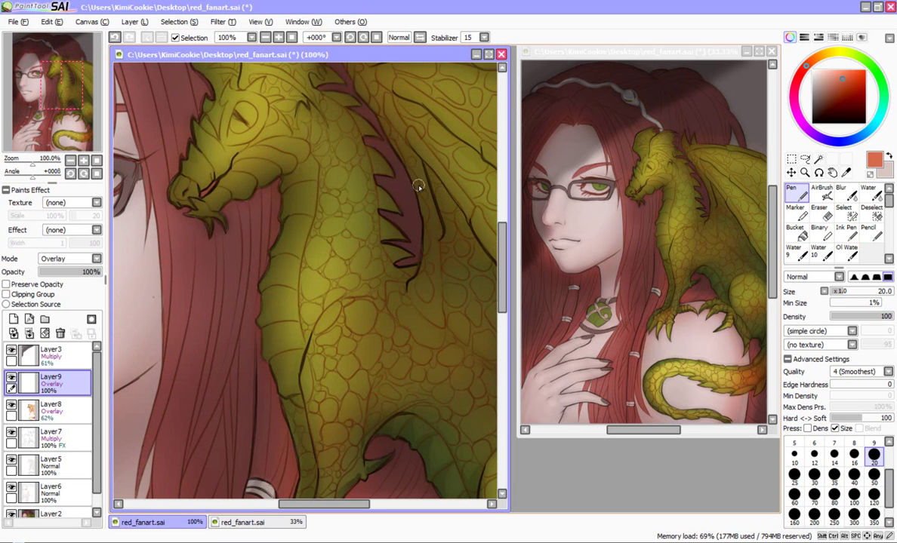
{"action": "left_click_drag", "start_coordinate": [502, 243], "coordinate": [502, 230]}
{"action": "left_click_drag", "start_coordinate": [333, 505], "coordinate": [311, 505]}
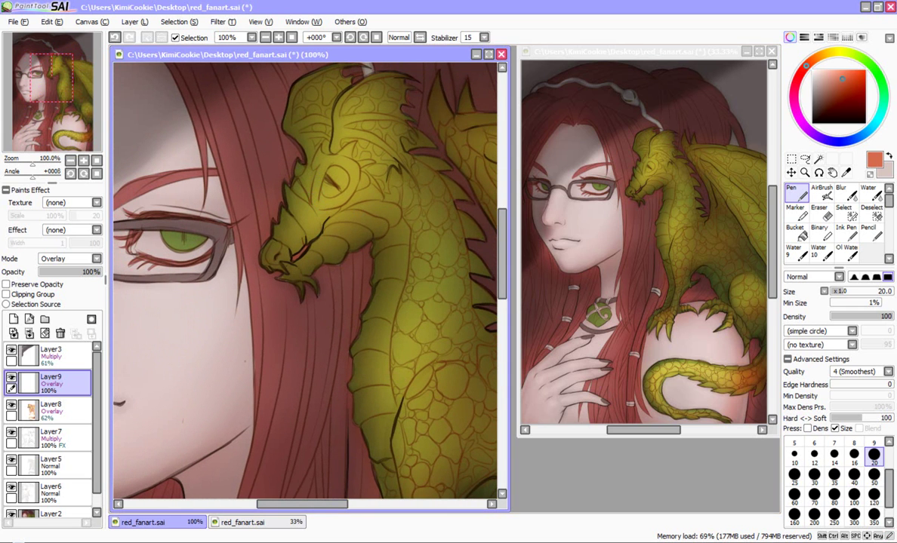
{"action": "left_click_drag", "start_coordinate": [806, 65], "coordinate": [816, 58]}
{"action": "left_click", "coordinate": [841, 75]}
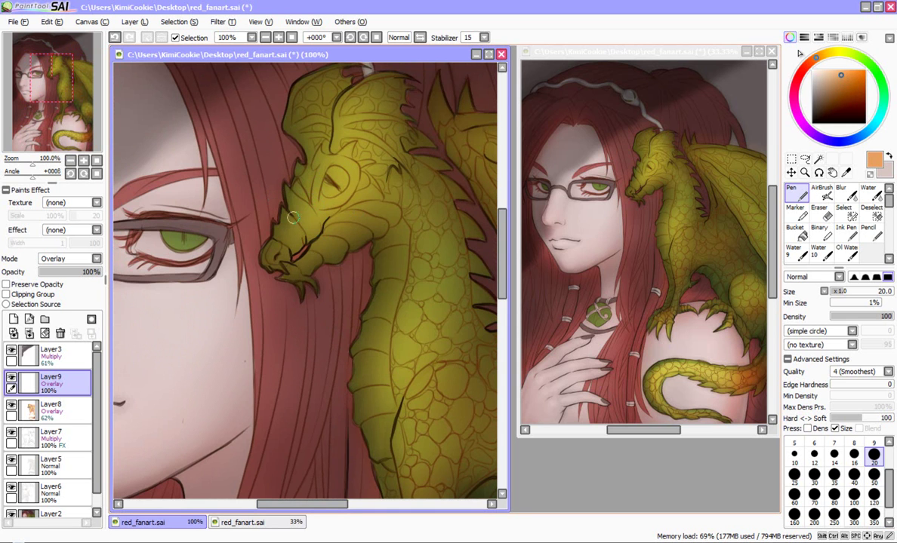
{"action": "mouse_move", "coordinate": [303, 232]}
{"action": "left_mouse_down"}
{"action": "mouse_move", "coordinate": [305, 245]}
{"action": "mouse_move", "coordinate": [288, 245]}
{"action": "mouse_move", "coordinate": [292, 253]}
{"action": "left_mouse_up"}
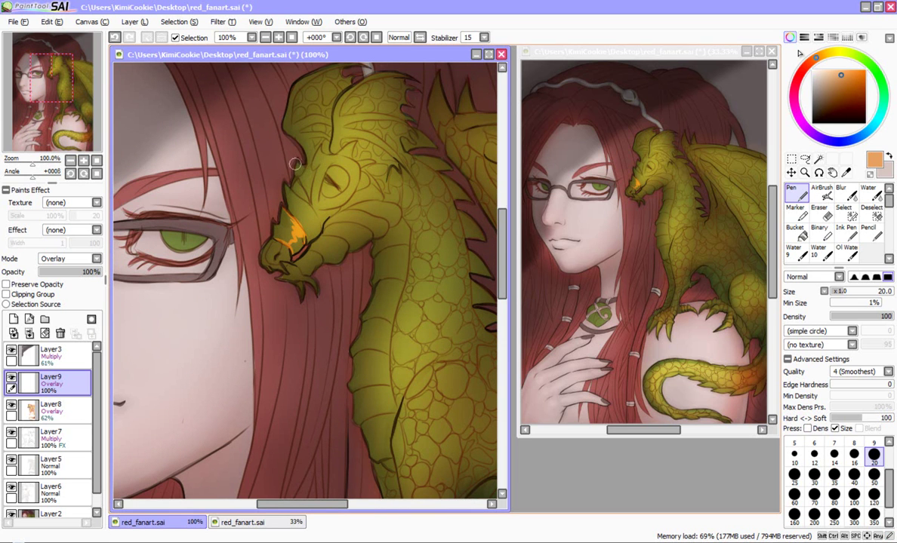
{"action": "key", "text": "ctrl+z"}
Try Layer9 in Normal mode and erase the orange stroke from the snout
{"action": "left_click", "coordinate": [75, 258]}
{"action": "left_click", "coordinate": [72, 270]}
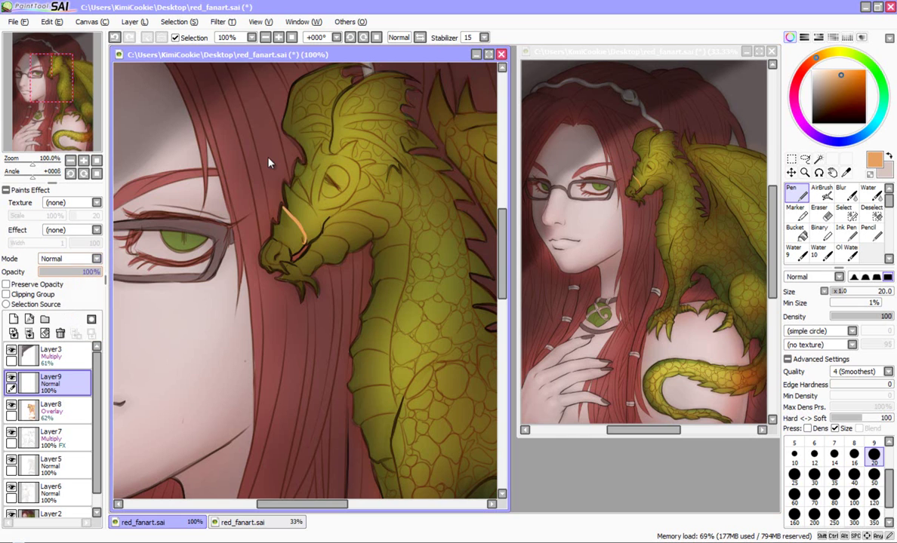
{"action": "key", "text": "e"}
{"action": "mouse_move", "coordinate": [265, 193]}
{"action": "left_mouse_down"}
{"action": "mouse_move", "coordinate": [284, 225]}
{"action": "mouse_move", "coordinate": [265, 201]}
{"action": "left_mouse_up"}
{"action": "key", "text": "n"}
Set Layer9 to Multiply with the Fringe effect and sample a dark olive yellow from the dragon's scales
{"action": "left_click", "coordinate": [76, 259]}
{"action": "left_click", "coordinate": [60, 282]}
{"action": "left_click", "coordinate": [284, 205], "text": "alt"}
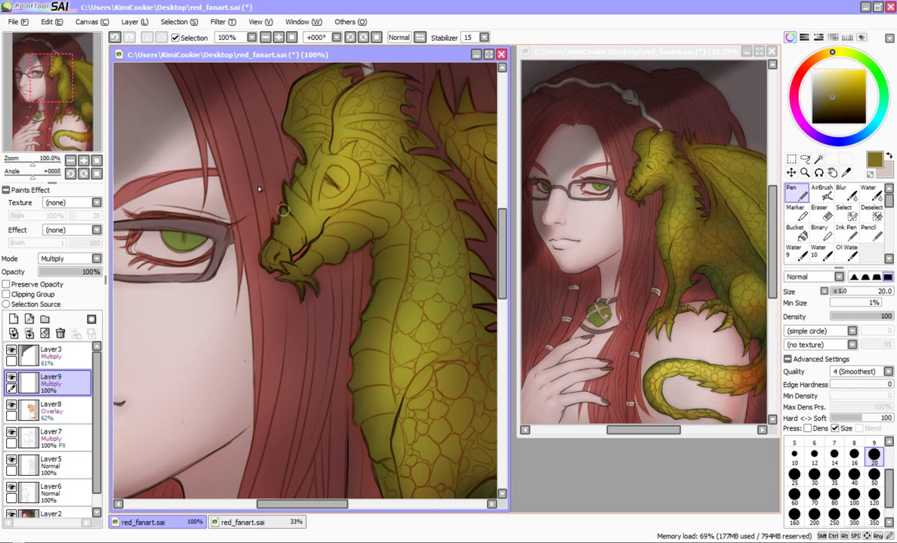
{"action": "left_click", "coordinate": [64, 258]}
{"action": "left_click", "coordinate": [63, 237]}
{"action": "left_click", "coordinate": [64, 233]}
{"action": "left_click", "coordinate": [63, 250]}
Paint first olive shadows along the dragon's snout with the size 20 Pen and set Layer9's opacity to 58%
{"action": "mouse_move", "coordinate": [283, 203]}
{"action": "left_mouse_down"}
{"action": "mouse_move", "coordinate": [307, 239]}
{"action": "mouse_move", "coordinate": [267, 231]}
{"action": "mouse_move", "coordinate": [291, 253]}
{"action": "mouse_move", "coordinate": [276, 242]}
{"action": "mouse_move", "coordinate": [276, 261]}
{"action": "mouse_move", "coordinate": [272, 241]}
{"action": "mouse_move", "coordinate": [284, 272]}
{"action": "left_mouse_up"}
{"action": "mouse_move", "coordinate": [271, 239]}
{"action": "left_mouse_down"}
{"action": "mouse_move", "coordinate": [270, 269]}
{"action": "mouse_move", "coordinate": [272, 234]}
{"action": "left_mouse_up"}
{"action": "left_click_drag", "start_coordinate": [70, 272], "coordinate": [75, 272]}
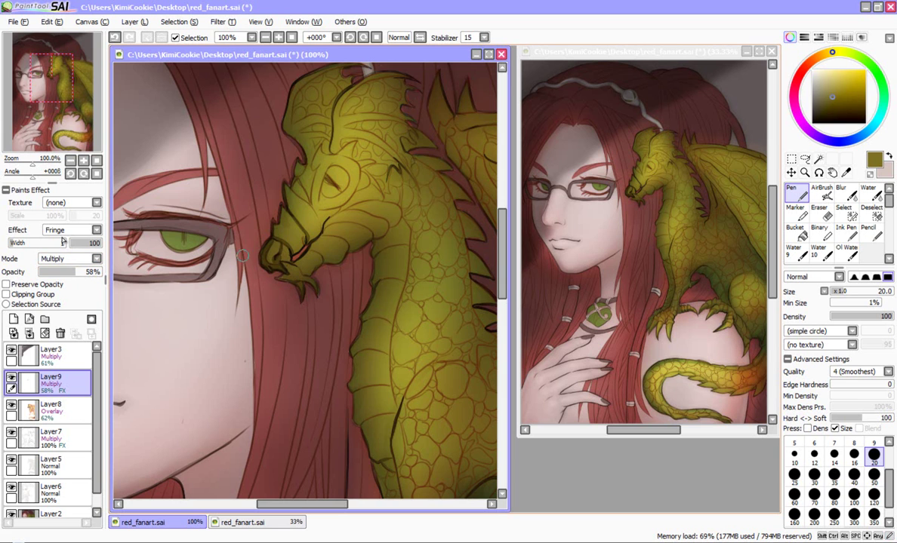
Paint olive shadows around the dragon's nostril, snout ridges, brow and eye, and along the fold of the head frill
{"action": "left_click_drag", "start_coordinate": [288, 252], "coordinate": [270, 243]}
{"action": "mouse_move", "coordinate": [285, 207]}
{"action": "left_mouse_down"}
{"action": "mouse_move", "coordinate": [270, 238]}
{"action": "mouse_move", "coordinate": [305, 245]}
{"action": "mouse_move", "coordinate": [281, 213]}
{"action": "mouse_move", "coordinate": [288, 233]}
{"action": "left_mouse_up"}
{"action": "mouse_move", "coordinate": [287, 192]}
{"action": "left_mouse_down"}
{"action": "mouse_move", "coordinate": [315, 237]}
{"action": "mouse_move", "coordinate": [308, 241]}
{"action": "mouse_move", "coordinate": [320, 223]}
{"action": "mouse_move", "coordinate": [291, 186]}
{"action": "mouse_move", "coordinate": [318, 228]}
{"action": "mouse_move", "coordinate": [308, 200]}
{"action": "mouse_move", "coordinate": [320, 226]}
{"action": "mouse_move", "coordinate": [340, 210]}
{"action": "mouse_move", "coordinate": [305, 170]}
{"action": "mouse_move", "coordinate": [291, 182]}
{"action": "mouse_move", "coordinate": [301, 179]}
{"action": "mouse_move", "coordinate": [311, 201]}
{"action": "mouse_move", "coordinate": [291, 178]}
{"action": "mouse_move", "coordinate": [305, 155]}
{"action": "mouse_move", "coordinate": [297, 179]}
{"action": "mouse_move", "coordinate": [318, 165]}
{"action": "mouse_move", "coordinate": [324, 142]}
{"action": "mouse_move", "coordinate": [311, 161]}
{"action": "mouse_move", "coordinate": [311, 205]}
{"action": "mouse_move", "coordinate": [345, 203]}
{"action": "left_mouse_up"}
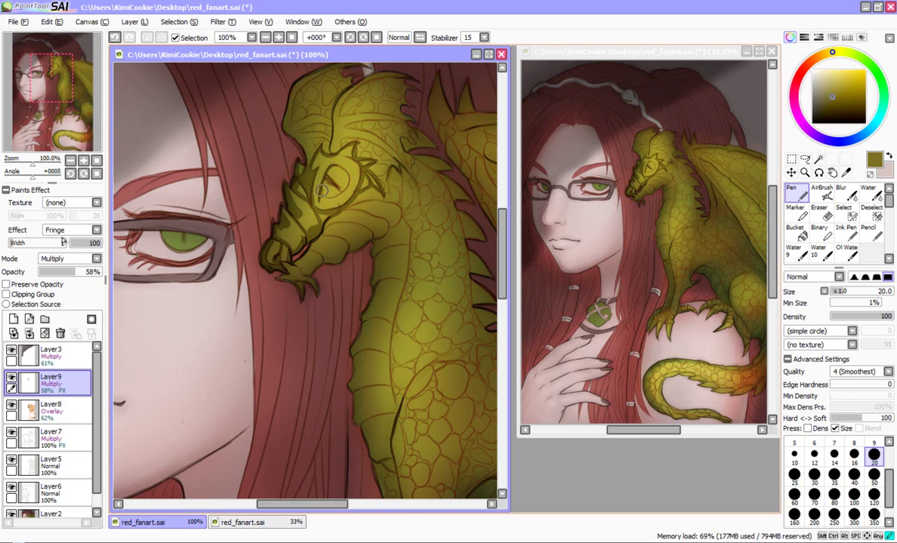
{"action": "left_click_drag", "start_coordinate": [344, 172], "coordinate": [325, 163]}
{"action": "mouse_move", "coordinate": [353, 78]}
{"action": "left_mouse_down"}
{"action": "mouse_move", "coordinate": [338, 96]}
{"action": "mouse_move", "coordinate": [328, 137]}
{"action": "left_mouse_up"}
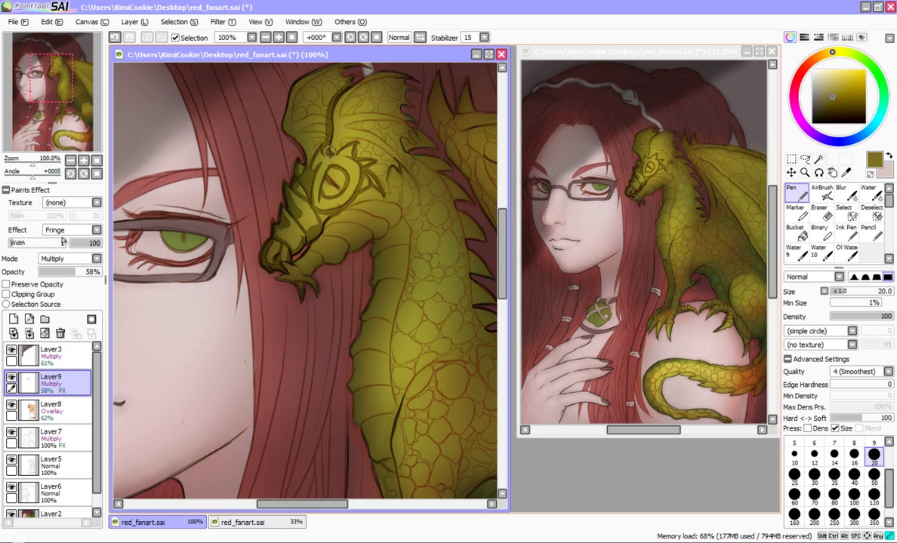
Shade the dragon's mouth, jaw and chin with the Pen, and soften the head's shadows with the Water brush at size 80
{"action": "scroll", "coordinate": [313, 166], "scroll_direction": "up", "scroll_amount": 3}
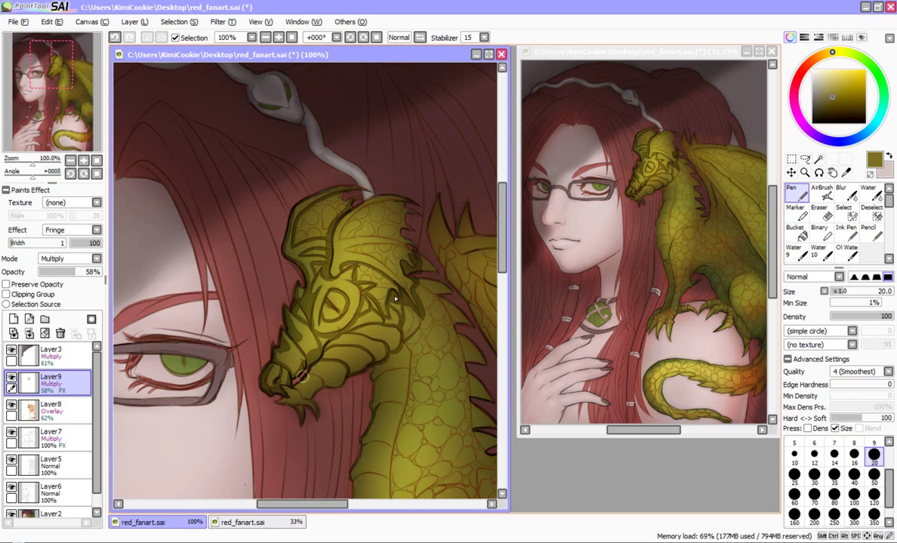
{"action": "mouse_move", "coordinate": [301, 395]}
{"action": "left_mouse_down"}
{"action": "mouse_move", "coordinate": [288, 371]}
{"action": "mouse_move", "coordinate": [321, 377]}
{"action": "mouse_move", "coordinate": [315, 396]}
{"action": "mouse_move", "coordinate": [333, 324]}
{"action": "left_mouse_up"}
{"action": "mouse_move", "coordinate": [283, 400]}
{"action": "left_mouse_down"}
{"action": "mouse_move", "coordinate": [281, 376]}
{"action": "mouse_move", "coordinate": [281, 388]}
{"action": "mouse_move", "coordinate": [313, 408]}
{"action": "left_mouse_up"}
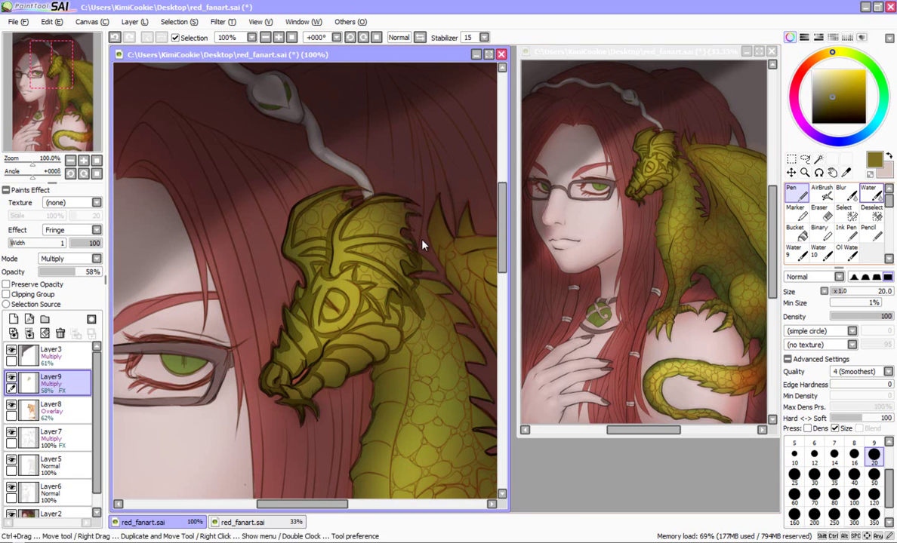
{"action": "key", "text": "c"}
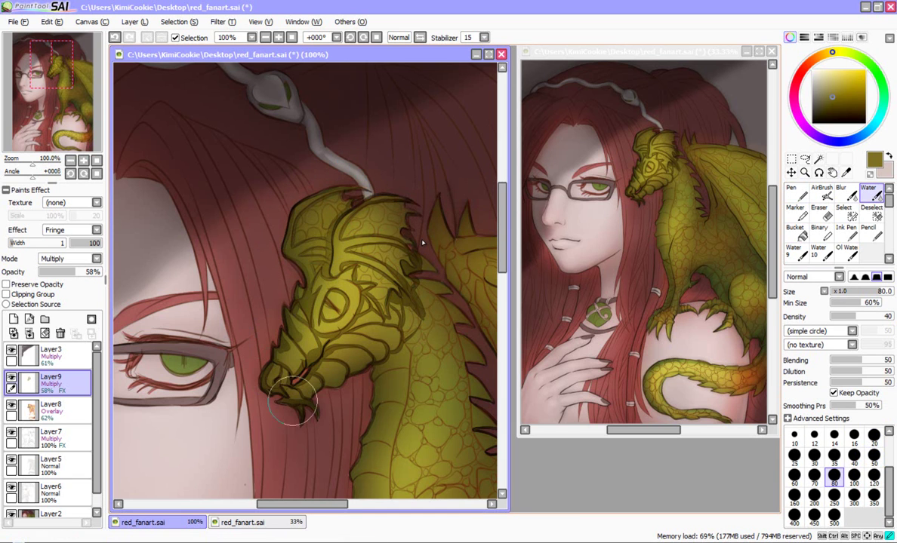
{"action": "left_click_drag", "start_coordinate": [284, 320], "coordinate": [307, 280]}
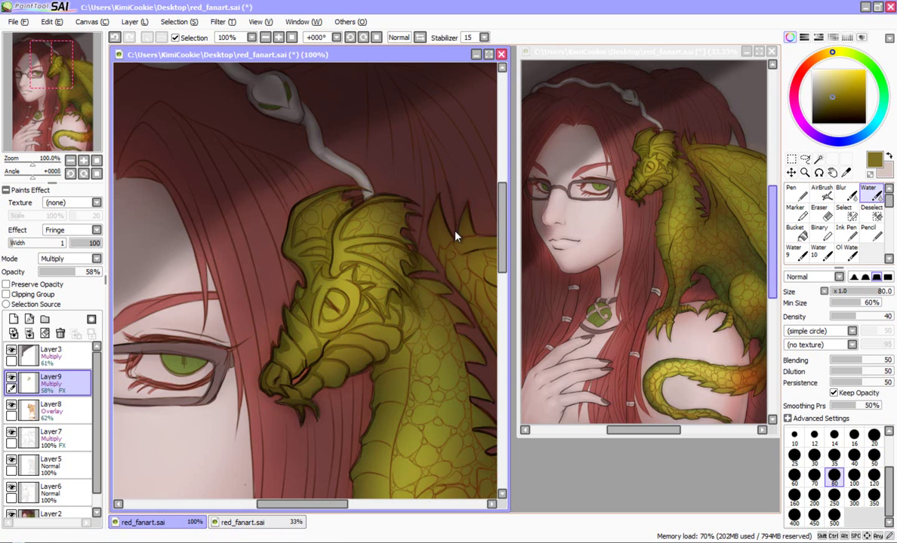
Paint the dragon head's cast shadow onto the hair under the jaw and beside the brow, and blend it with the size 80 Water brush
{"action": "key", "text": "n"}
{"action": "scroll", "coordinate": [455, 237], "scroll_direction": "down", "scroll_amount": 3}
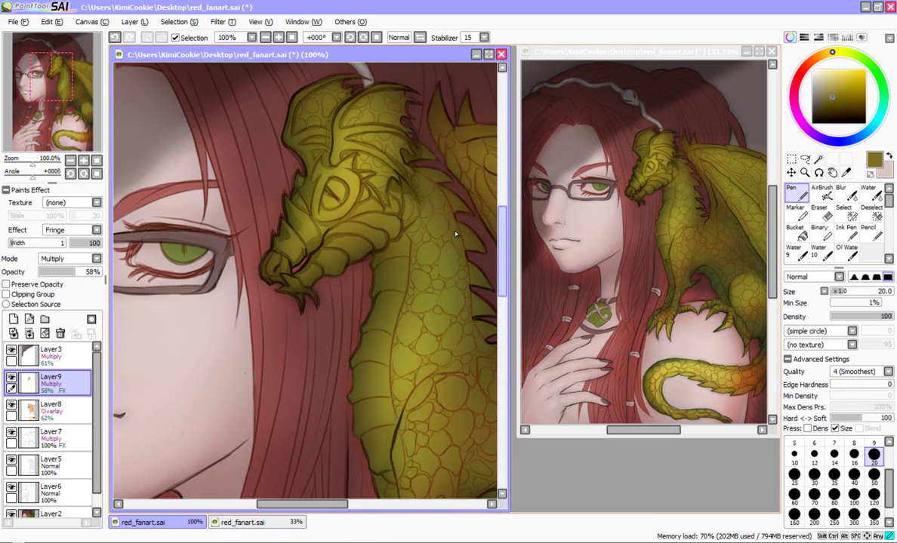
{"action": "mouse_move", "coordinate": [313, 284]}
{"action": "left_mouse_down"}
{"action": "mouse_move", "coordinate": [354, 282]}
{"action": "mouse_move", "coordinate": [371, 301]}
{"action": "left_mouse_up"}
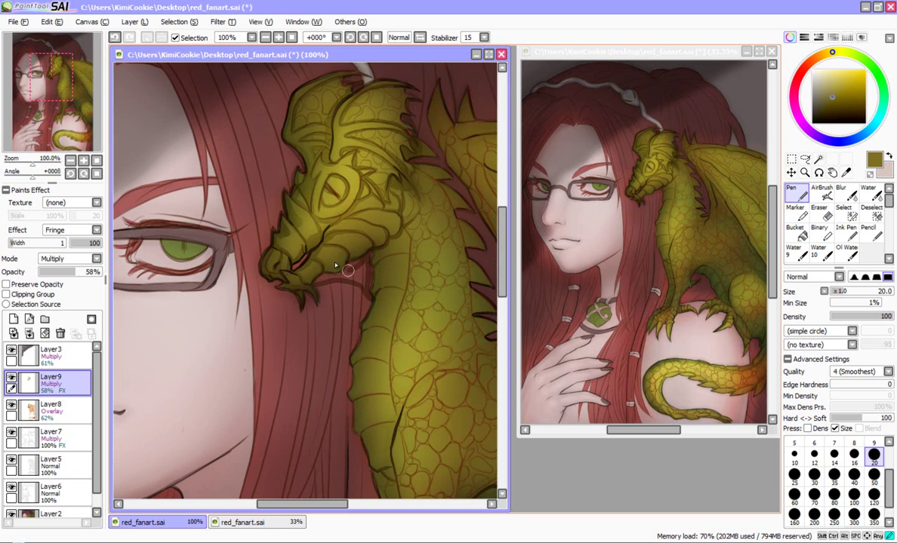
{"action": "left_click_drag", "start_coordinate": [356, 270], "coordinate": [370, 278]}
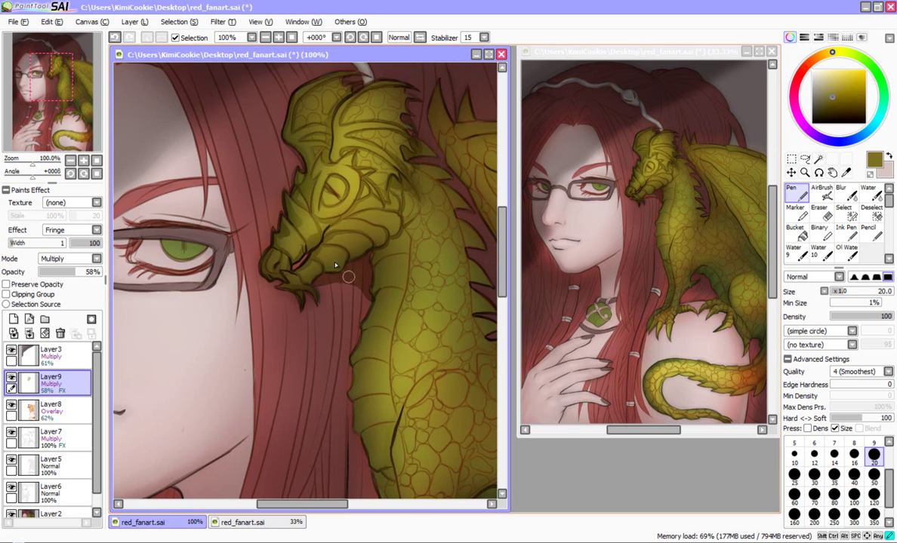
{"action": "mouse_move", "coordinate": [303, 293]}
{"action": "left_mouse_down"}
{"action": "mouse_move", "coordinate": [313, 304]}
{"action": "mouse_move", "coordinate": [333, 279]}
{"action": "mouse_move", "coordinate": [321, 305]}
{"action": "mouse_move", "coordinate": [331, 283]}
{"action": "left_mouse_up"}
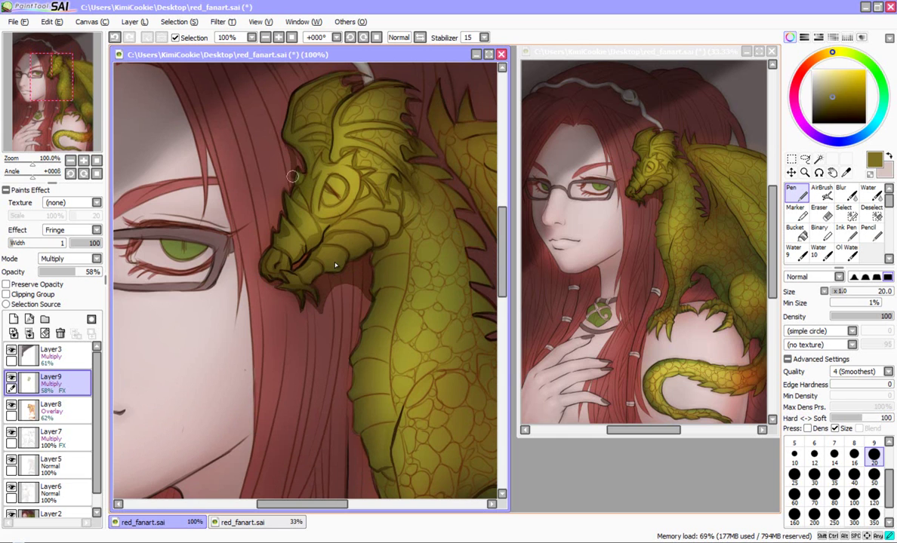
{"action": "left_click_drag", "start_coordinate": [287, 144], "coordinate": [291, 176]}
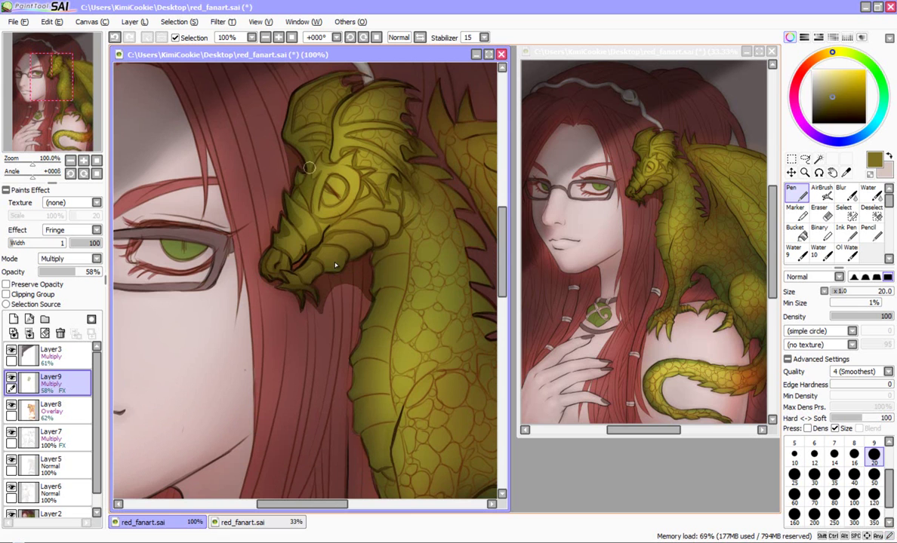
{"action": "left_click", "coordinate": [871, 193]}
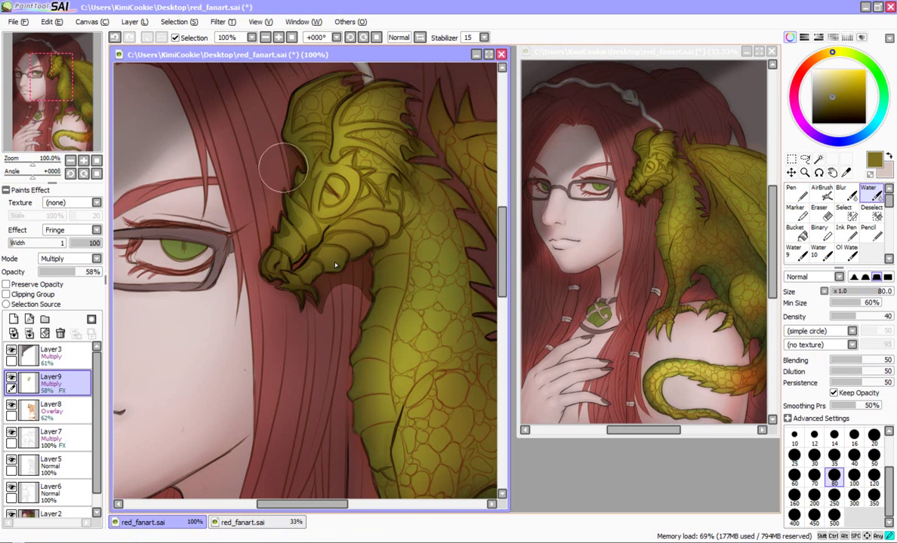
{"action": "mouse_move", "coordinate": [346, 301]}
{"action": "left_mouse_down"}
{"action": "mouse_move", "coordinate": [329, 325]}
{"action": "mouse_move", "coordinate": [355, 289]}
{"action": "mouse_move", "coordinate": [364, 300]}
{"action": "mouse_move", "coordinate": [359, 286]}
{"action": "mouse_move", "coordinate": [326, 273]}
{"action": "mouse_move", "coordinate": [269, 296]}
{"action": "mouse_move", "coordinate": [332, 316]}
{"action": "mouse_move", "coordinate": [369, 294]}
{"action": "mouse_move", "coordinate": [386, 262]}
{"action": "left_mouse_up"}
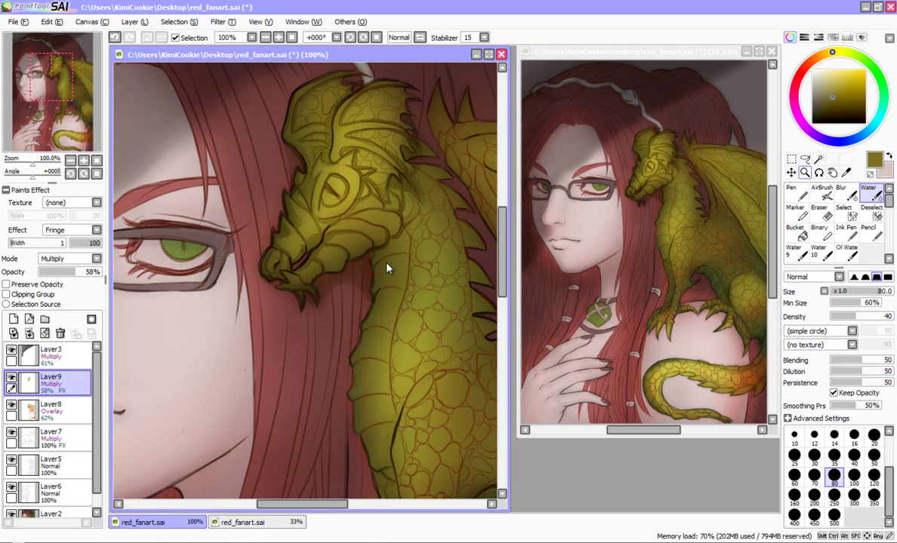
Paint olive shadows on the spikes along the back of the dragon's neck with the size 20 Pen
{"action": "key", "text": "n"}
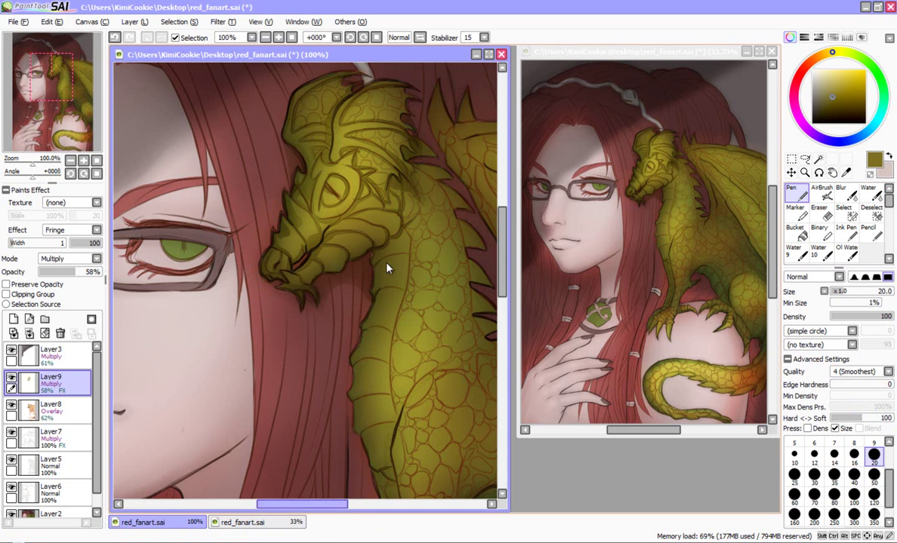
{"action": "left_click_drag", "start_coordinate": [308, 504], "coordinate": [330, 505]}
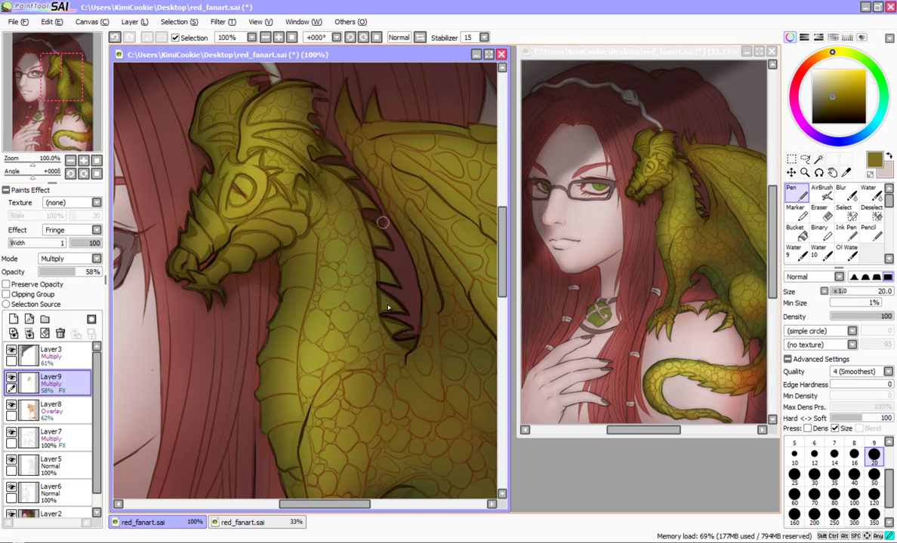
{"action": "mouse_move", "coordinate": [398, 245]}
{"action": "left_mouse_down"}
{"action": "mouse_move", "coordinate": [413, 318]}
{"action": "mouse_move", "coordinate": [407, 334]}
{"action": "left_mouse_up"}
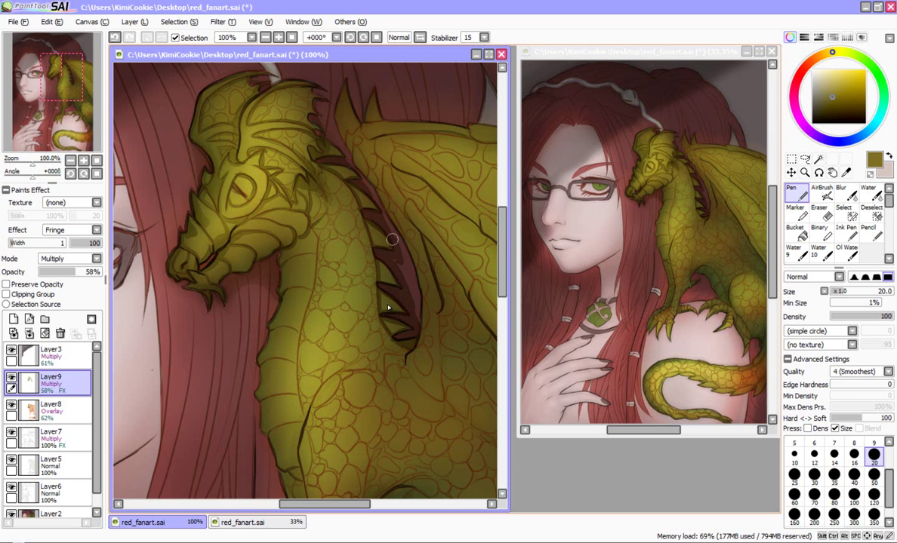
{"action": "mouse_move", "coordinate": [391, 218]}
{"action": "left_mouse_down"}
{"action": "mouse_move", "coordinate": [407, 260]}
{"action": "mouse_move", "coordinate": [413, 317]}
{"action": "left_mouse_up"}
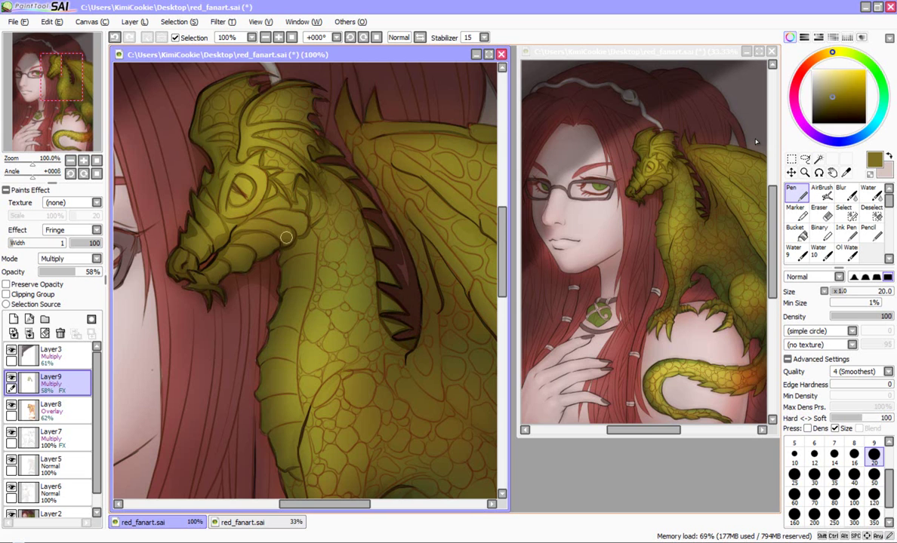
Shade the dragon's upper throat plates and their inner border with the Pen, and clean the strokes with the size 12 Eraser
{"action": "left_click_drag", "start_coordinate": [278, 265], "coordinate": [278, 291]}
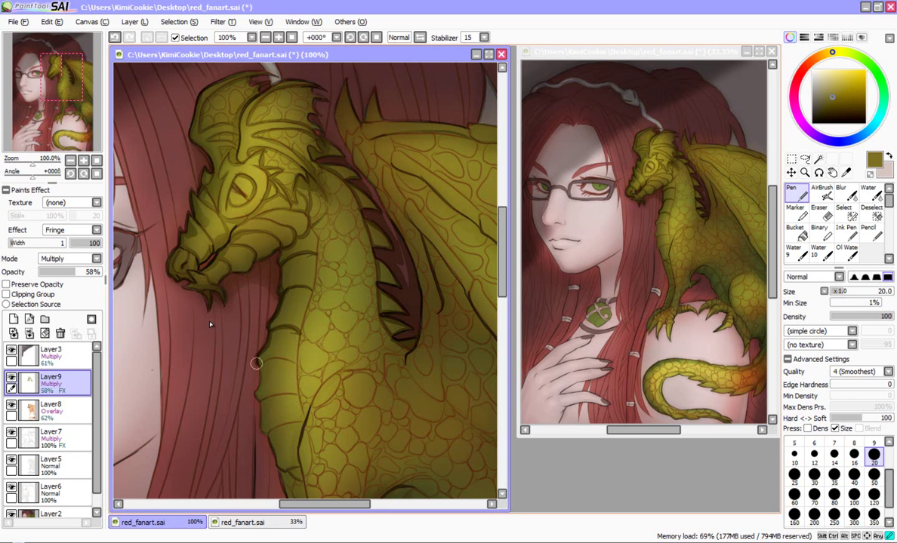
{"action": "left_click_drag", "start_coordinate": [297, 337], "coordinate": [305, 418]}
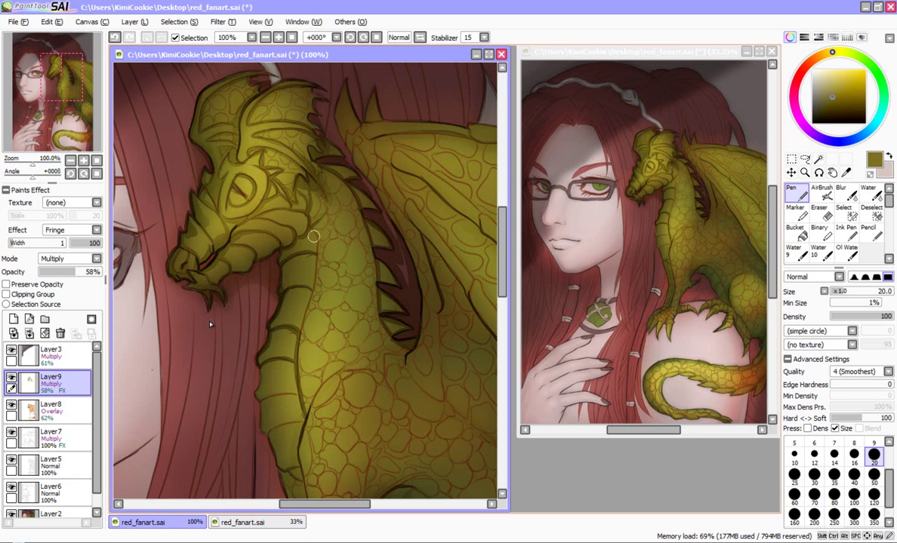
{"action": "mouse_move", "coordinate": [292, 219]}
{"action": "left_mouse_down"}
{"action": "mouse_move", "coordinate": [306, 308]}
{"action": "mouse_move", "coordinate": [257, 371]}
{"action": "left_mouse_up"}
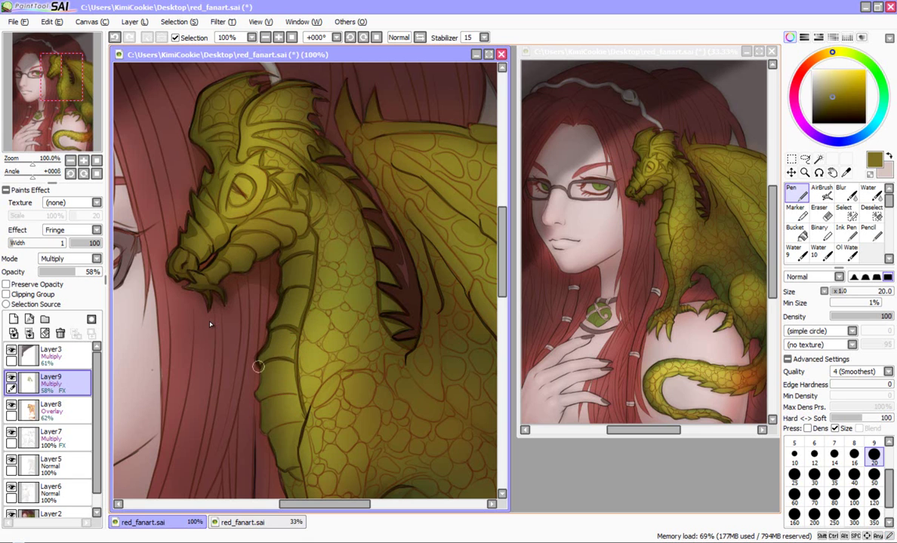
{"action": "key", "text": "e"}
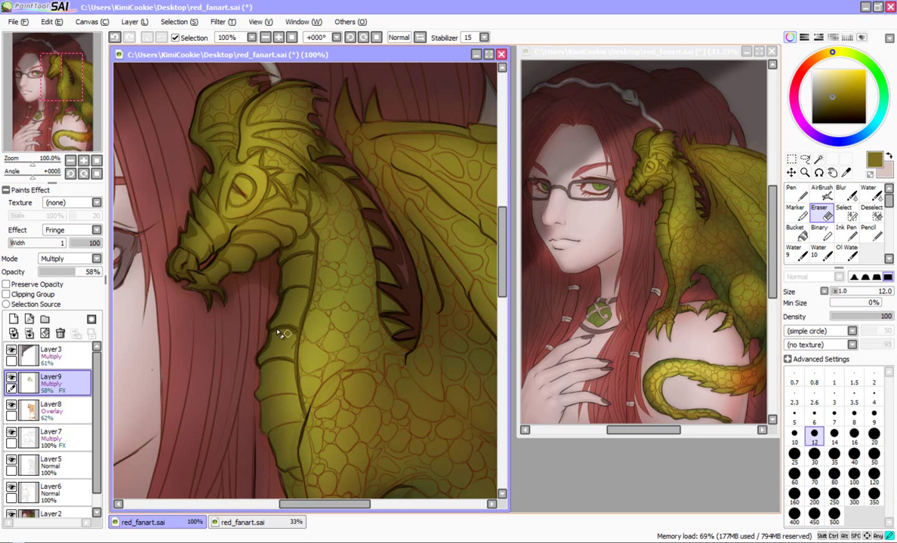
Extend the olive Pen shadows down the lower throat and chest plates, and tidy their edges with the size 12 Eraser
{"action": "key", "text": "n"}
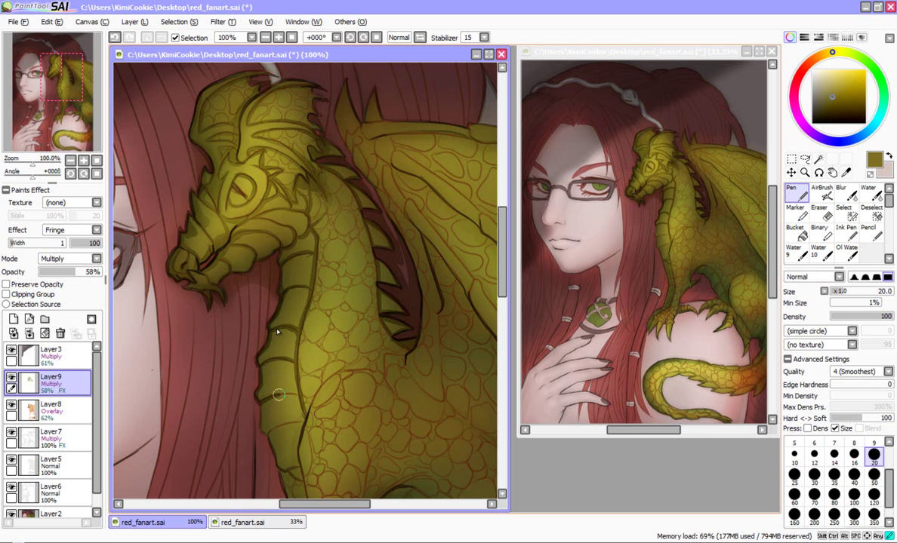
{"action": "left_click_drag", "start_coordinate": [259, 394], "coordinate": [281, 388]}
{"action": "left_click_drag", "start_coordinate": [284, 245], "coordinate": [288, 261]}
{"action": "mouse_move", "coordinate": [292, 256]}
{"action": "left_mouse_down"}
{"action": "mouse_move", "coordinate": [280, 289]}
{"action": "mouse_move", "coordinate": [290, 257]}
{"action": "left_mouse_up"}
{"action": "mouse_move", "coordinate": [289, 295]}
{"action": "left_mouse_down"}
{"action": "mouse_move", "coordinate": [274, 324]}
{"action": "mouse_move", "coordinate": [285, 293]}
{"action": "mouse_move", "coordinate": [270, 327]}
{"action": "mouse_move", "coordinate": [284, 304]}
{"action": "mouse_move", "coordinate": [269, 331]}
{"action": "mouse_move", "coordinate": [278, 331]}
{"action": "mouse_move", "coordinate": [273, 348]}
{"action": "mouse_move", "coordinate": [261, 360]}
{"action": "mouse_move", "coordinate": [275, 333]}
{"action": "mouse_move", "coordinate": [258, 399]}
{"action": "mouse_move", "coordinate": [261, 365]}
{"action": "mouse_move", "coordinate": [257, 418]}
{"action": "mouse_move", "coordinate": [269, 397]}
{"action": "mouse_move", "coordinate": [265, 429]}
{"action": "mouse_move", "coordinate": [270, 427]}
{"action": "left_mouse_up"}
{"action": "mouse_move", "coordinate": [272, 427]}
{"action": "left_mouse_down"}
{"action": "mouse_move", "coordinate": [298, 471]}
{"action": "mouse_move", "coordinate": [302, 419]}
{"action": "mouse_move", "coordinate": [270, 435]}
{"action": "mouse_move", "coordinate": [287, 466]}
{"action": "left_mouse_up"}
{"action": "left_click_drag", "start_coordinate": [286, 464], "coordinate": [282, 469]}
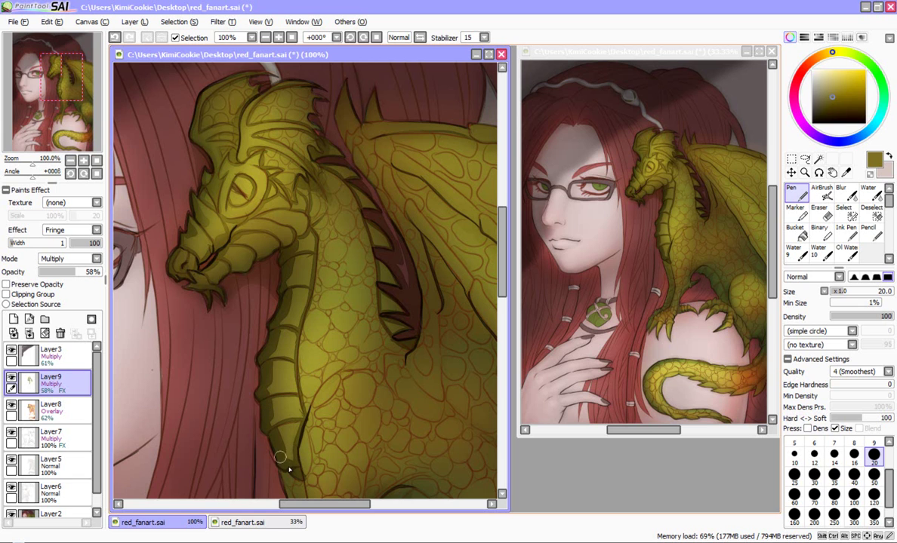
{"action": "key", "text": "e"}
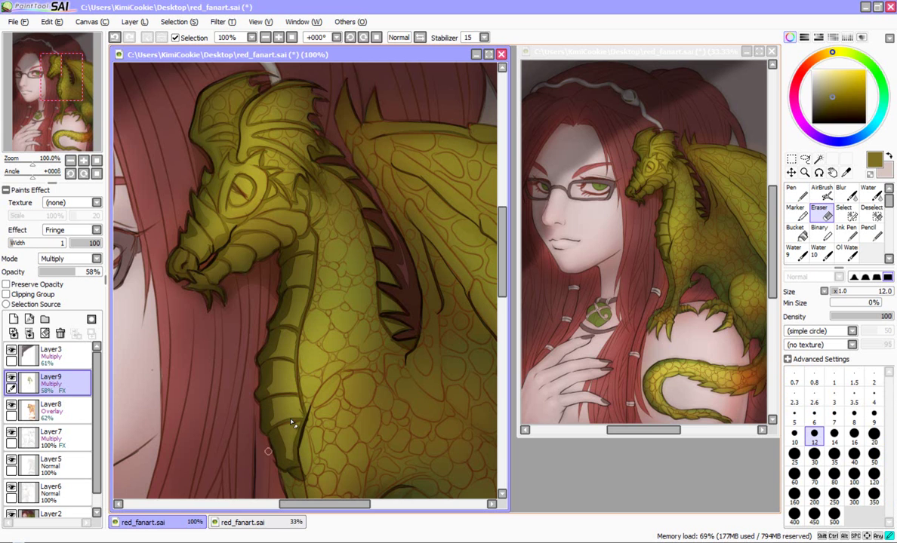
Paint shadows between the dragon's neck scales with the Pen, and soften the neck and plate shading with the size 80 Water brush
{"action": "key", "text": "n"}
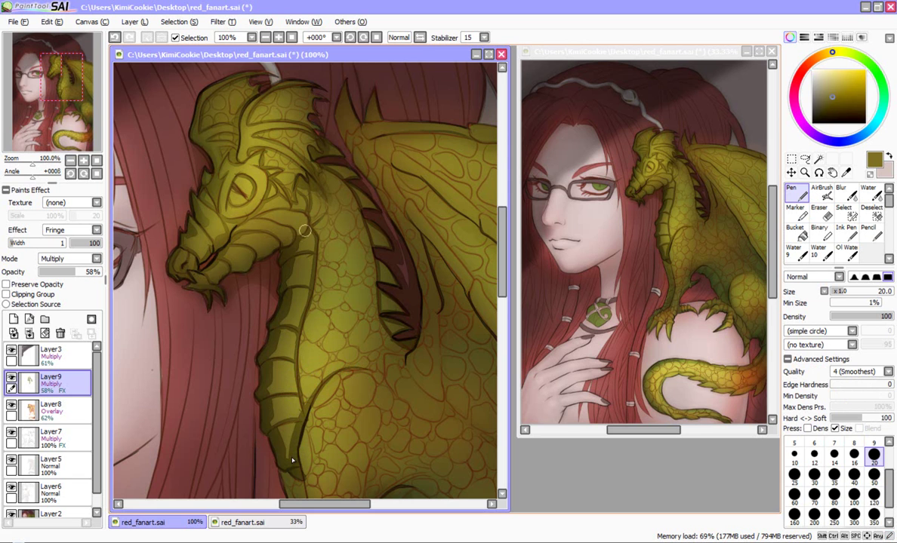
{"action": "mouse_move", "coordinate": [398, 345]}
{"action": "left_mouse_down"}
{"action": "mouse_move", "coordinate": [424, 393]}
{"action": "mouse_move", "coordinate": [418, 387]}
{"action": "mouse_move", "coordinate": [437, 399]}
{"action": "left_mouse_up"}
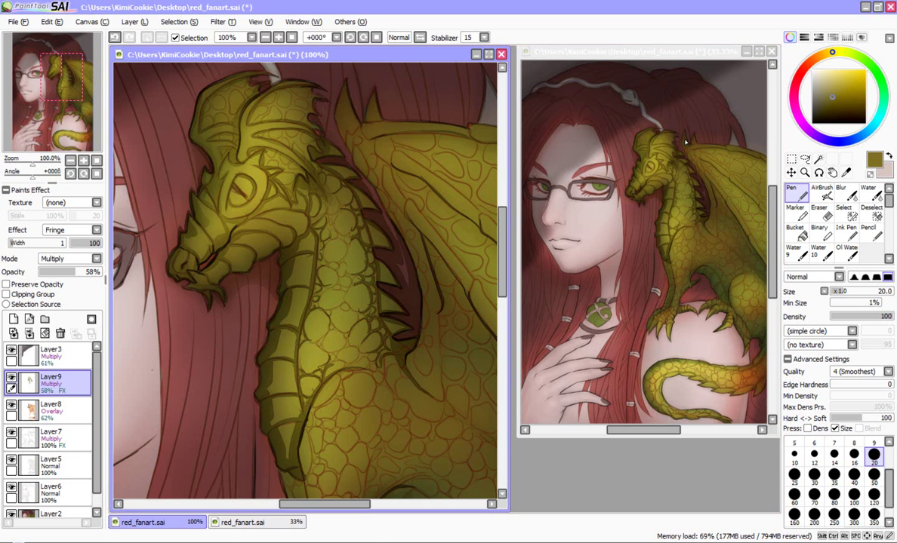
{"action": "key", "text": "c"}
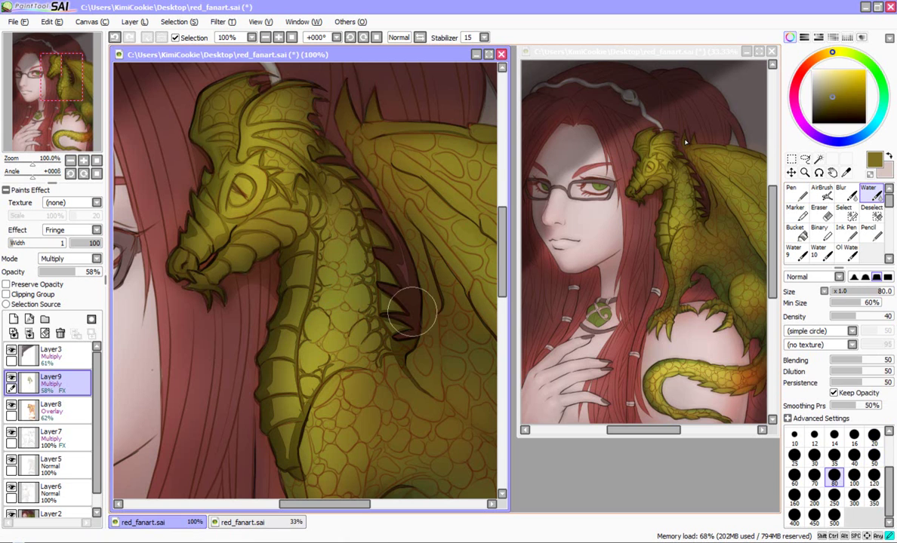
{"action": "left_click_drag", "start_coordinate": [278, 438], "coordinate": [289, 474]}
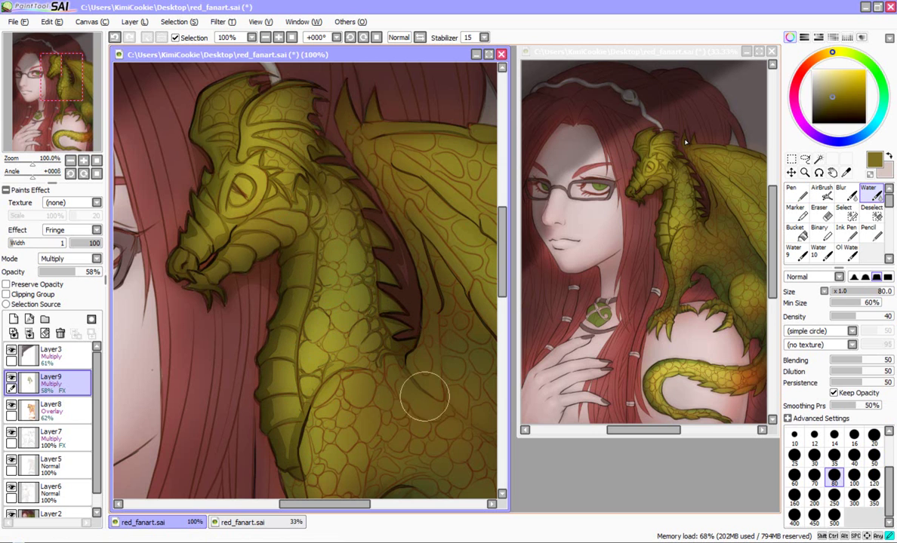
Paint olive shadows on the wing's claws, its top joint and down along the wing arm with the size 20 Pen
{"action": "left_click", "coordinate": [797, 193]}
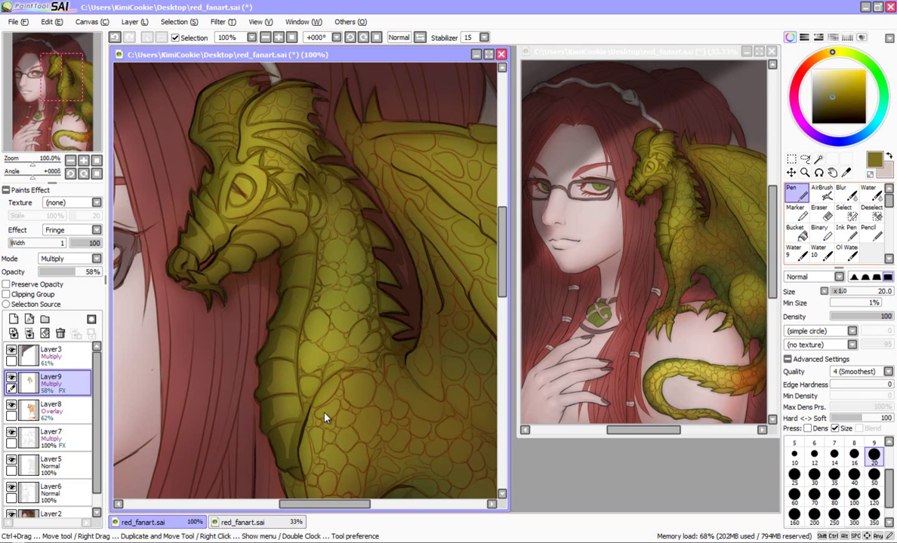
{"action": "left_click_drag", "start_coordinate": [325, 504], "coordinate": [353, 504]}
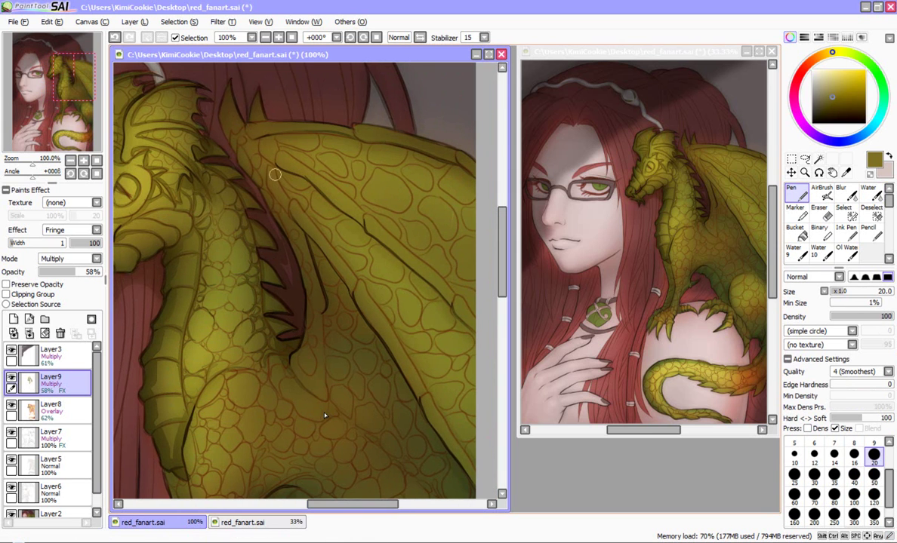
{"action": "mouse_move", "coordinate": [218, 70]}
{"action": "left_mouse_down"}
{"action": "mouse_move", "coordinate": [208, 113]}
{"action": "mouse_move", "coordinate": [235, 135]}
{"action": "left_mouse_up"}
{"action": "mouse_move", "coordinate": [258, 88]}
{"action": "left_mouse_down"}
{"action": "mouse_move", "coordinate": [252, 118]}
{"action": "mouse_move", "coordinate": [257, 97]}
{"action": "mouse_move", "coordinate": [239, 130]}
{"action": "mouse_move", "coordinate": [229, 129]}
{"action": "mouse_move", "coordinate": [236, 152]}
{"action": "mouse_move", "coordinate": [240, 135]}
{"action": "mouse_move", "coordinate": [237, 157]}
{"action": "mouse_move", "coordinate": [249, 177]}
{"action": "mouse_move", "coordinate": [236, 143]}
{"action": "mouse_move", "coordinate": [250, 163]}
{"action": "left_mouse_up"}
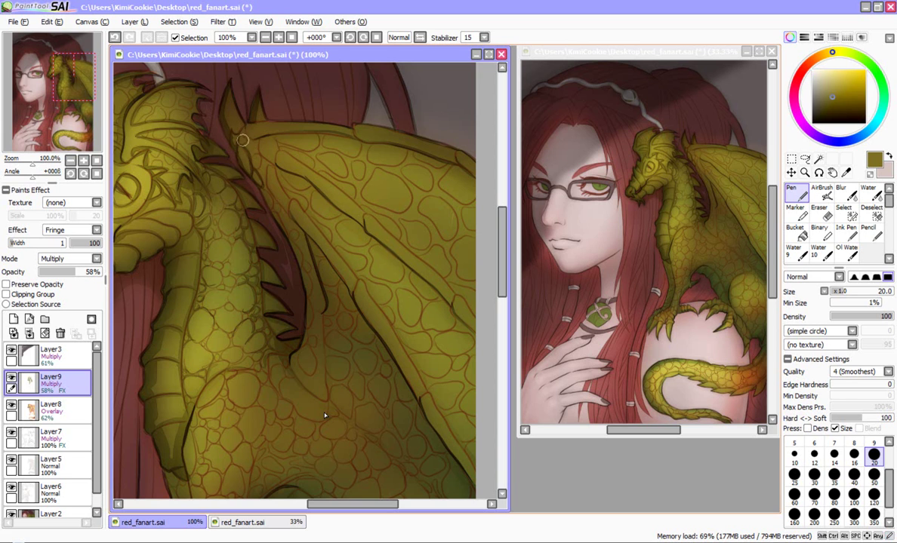
{"action": "left_click_drag", "start_coordinate": [225, 133], "coordinate": [242, 155]}
{"action": "mouse_move", "coordinate": [230, 112]}
{"action": "left_mouse_down"}
{"action": "mouse_move", "coordinate": [244, 131]}
{"action": "mouse_move", "coordinate": [259, 134]}
{"action": "mouse_move", "coordinate": [249, 158]}
{"action": "mouse_move", "coordinate": [262, 158]}
{"action": "mouse_move", "coordinate": [256, 196]}
{"action": "mouse_move", "coordinate": [259, 186]}
{"action": "mouse_move", "coordinate": [268, 192]}
{"action": "mouse_move", "coordinate": [272, 207]}
{"action": "mouse_move", "coordinate": [259, 185]}
{"action": "mouse_move", "coordinate": [311, 287]}
{"action": "mouse_move", "coordinate": [308, 296]}
{"action": "mouse_move", "coordinate": [302, 267]}
{"action": "mouse_move", "coordinate": [307, 326]}
{"action": "mouse_move", "coordinate": [313, 316]}
{"action": "mouse_move", "coordinate": [307, 300]}
{"action": "mouse_move", "coordinate": [300, 348]}
{"action": "mouse_move", "coordinate": [307, 325]}
{"action": "left_mouse_up"}
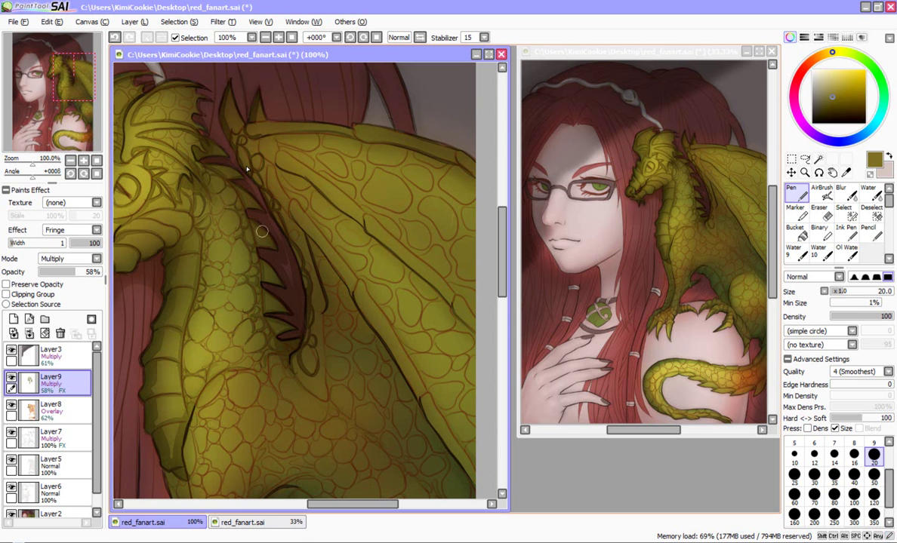
{"action": "left_click_drag", "start_coordinate": [323, 301], "coordinate": [326, 400]}
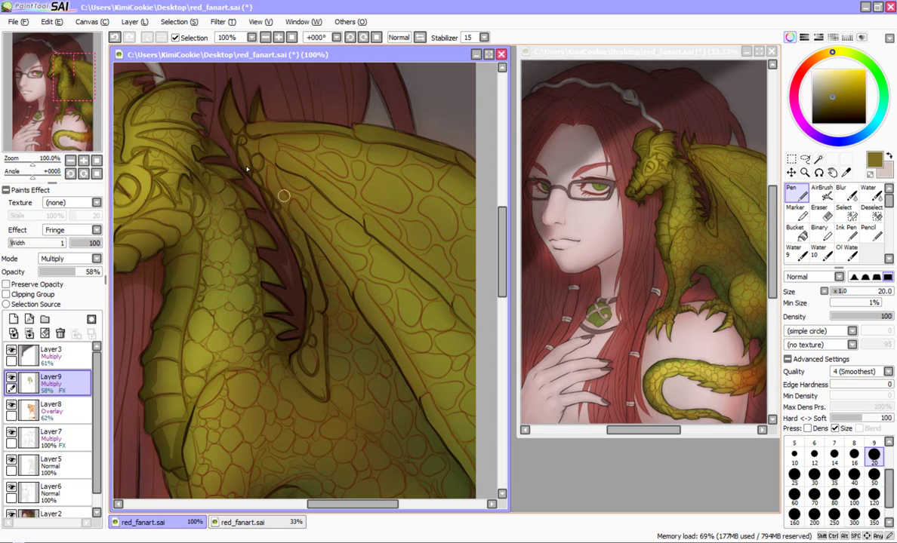
{"action": "left_click_drag", "start_coordinate": [264, 165], "coordinate": [333, 308]}
Shade the lower wing bone and the membrane beside the wing arm, and trim the strokes with the size 12 Eraser
{"action": "left_click_drag", "start_coordinate": [502, 245], "coordinate": [502, 251]}
{"action": "scroll", "coordinate": [325, 186], "scroll_direction": "down", "scroll_amount": 2}
{"action": "mouse_move", "coordinate": [333, 167]}
{"action": "left_mouse_down"}
{"action": "mouse_move", "coordinate": [333, 196]}
{"action": "mouse_move", "coordinate": [458, 380]}
{"action": "left_mouse_up"}
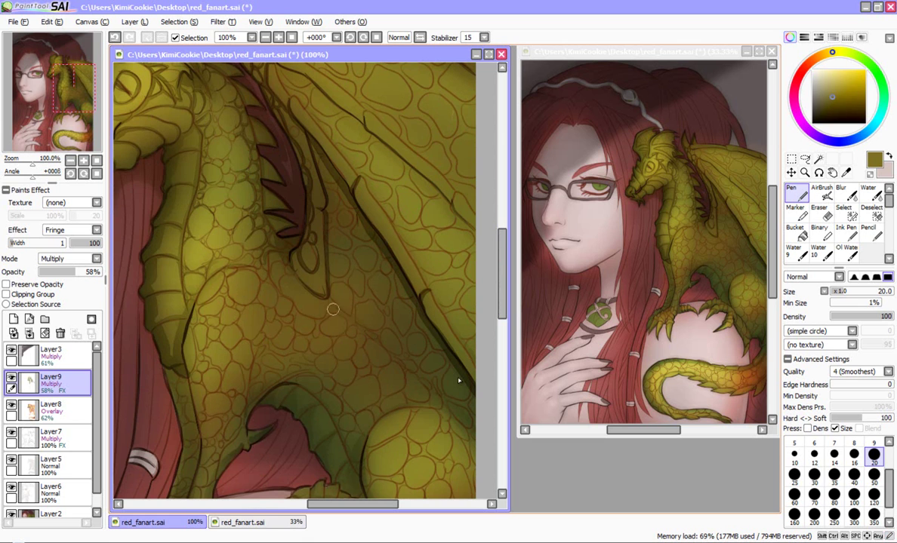
{"action": "left_click_drag", "start_coordinate": [324, 160], "coordinate": [318, 173]}
{"action": "left_click_drag", "start_coordinate": [321, 177], "coordinate": [327, 185]}
{"action": "mouse_move", "coordinate": [335, 176]}
{"action": "left_mouse_down"}
{"action": "mouse_move", "coordinate": [341, 203]}
{"action": "mouse_move", "coordinate": [356, 211]}
{"action": "mouse_move", "coordinate": [324, 187]}
{"action": "mouse_move", "coordinate": [337, 198]}
{"action": "mouse_move", "coordinate": [338, 228]}
{"action": "left_mouse_up"}
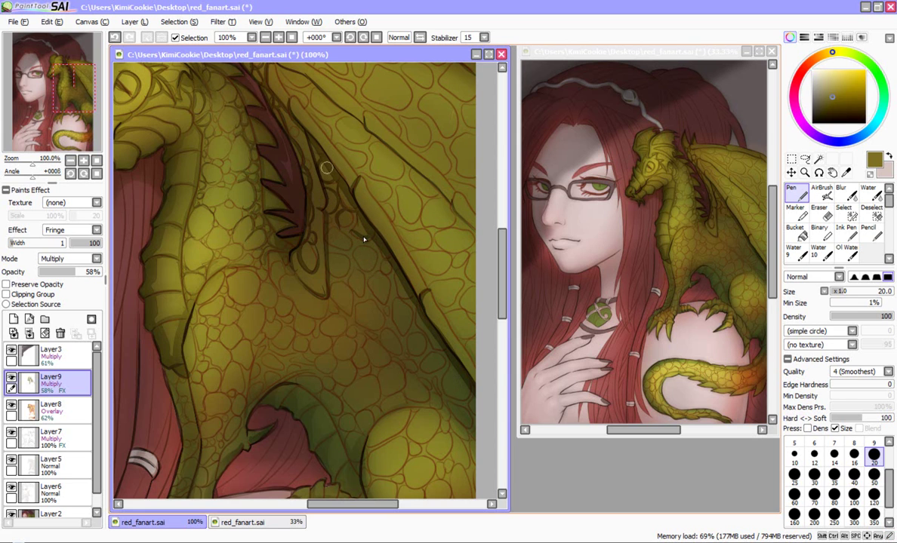
{"action": "key", "text": "e"}
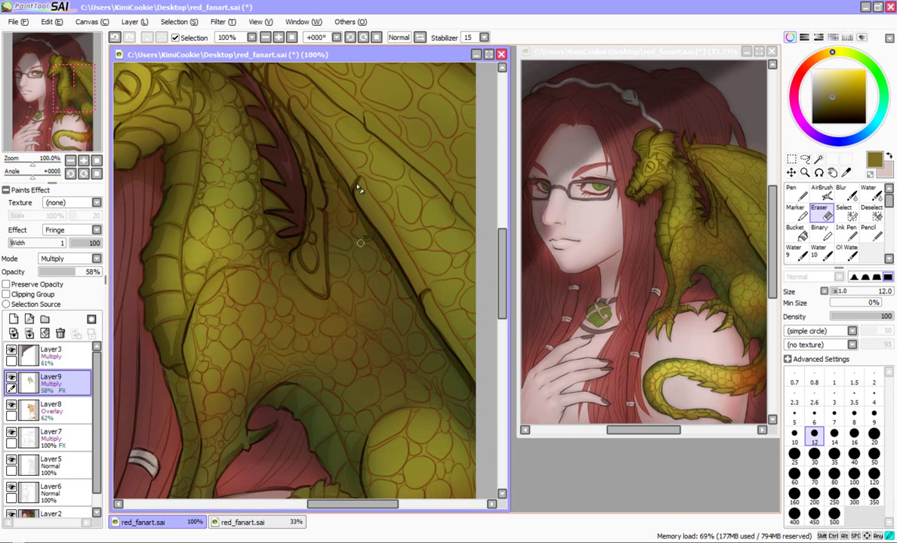
Paint broad fold shadows across the inner wing membrane from the wing arm toward the canvas edge, and trim them with the Eraser
{"action": "key", "text": "n"}
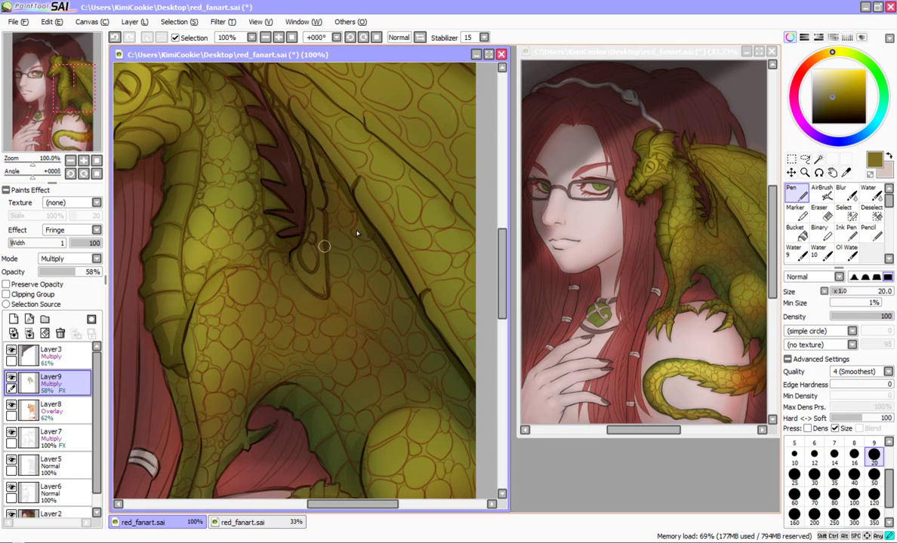
{"action": "left_click_drag", "start_coordinate": [334, 296], "coordinate": [352, 314]}
{"action": "mouse_move", "coordinate": [323, 248]}
{"action": "left_mouse_down"}
{"action": "mouse_move", "coordinate": [323, 296]}
{"action": "mouse_move", "coordinate": [329, 277]}
{"action": "mouse_move", "coordinate": [359, 319]}
{"action": "mouse_move", "coordinate": [328, 289]}
{"action": "mouse_move", "coordinate": [461, 420]}
{"action": "left_mouse_up"}
{"action": "mouse_move", "coordinate": [309, 253]}
{"action": "left_mouse_down"}
{"action": "mouse_move", "coordinate": [423, 372]}
{"action": "mouse_move", "coordinate": [483, 402]}
{"action": "left_mouse_up"}
{"action": "left_click_drag", "start_coordinate": [418, 371], "coordinate": [493, 427]}
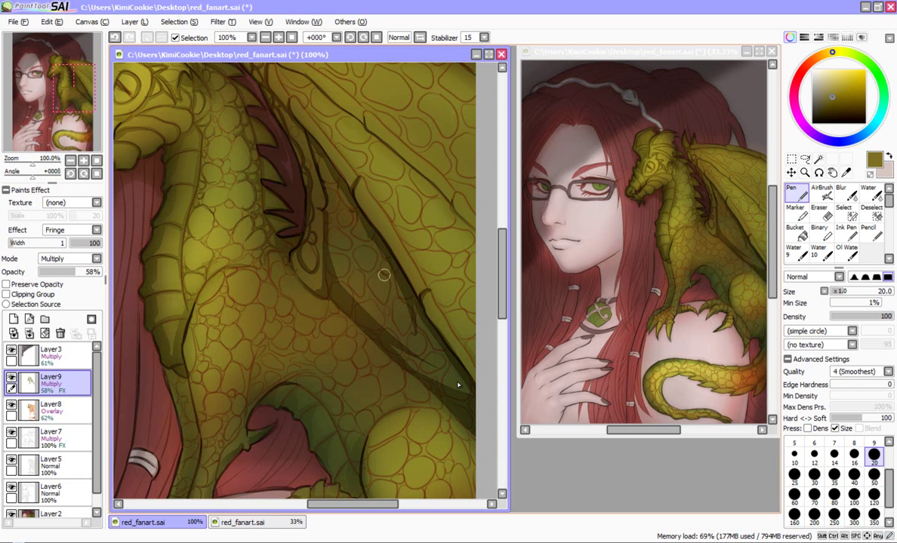
{"action": "left_click_drag", "start_coordinate": [327, 162], "coordinate": [357, 286]}
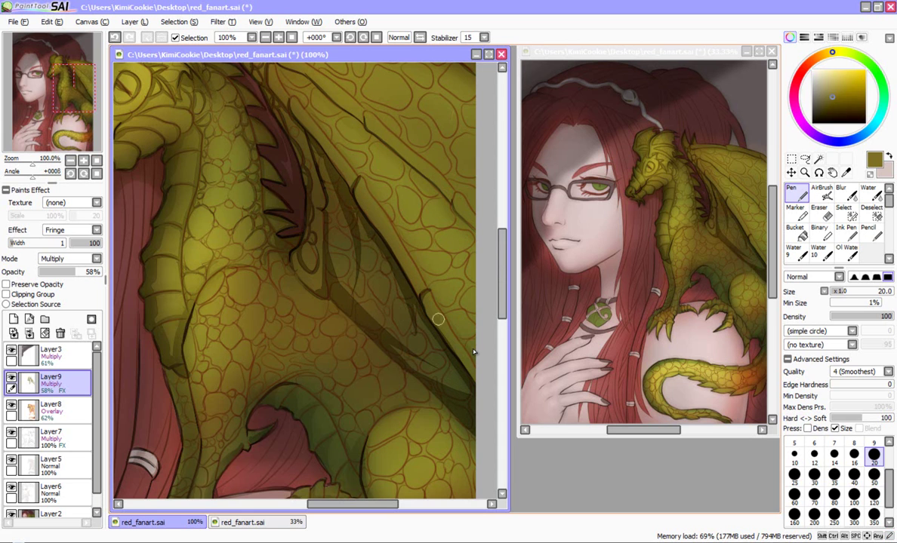
{"action": "key", "text": "e"}
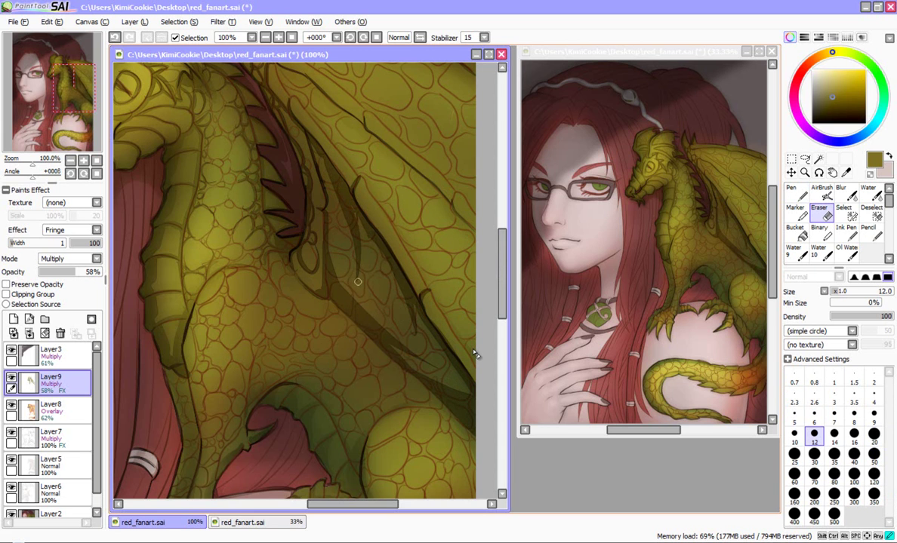
Shade along the lower and middle wing bones and the membrane beside them with the size 20 Pen
{"action": "key", "text": "n"}
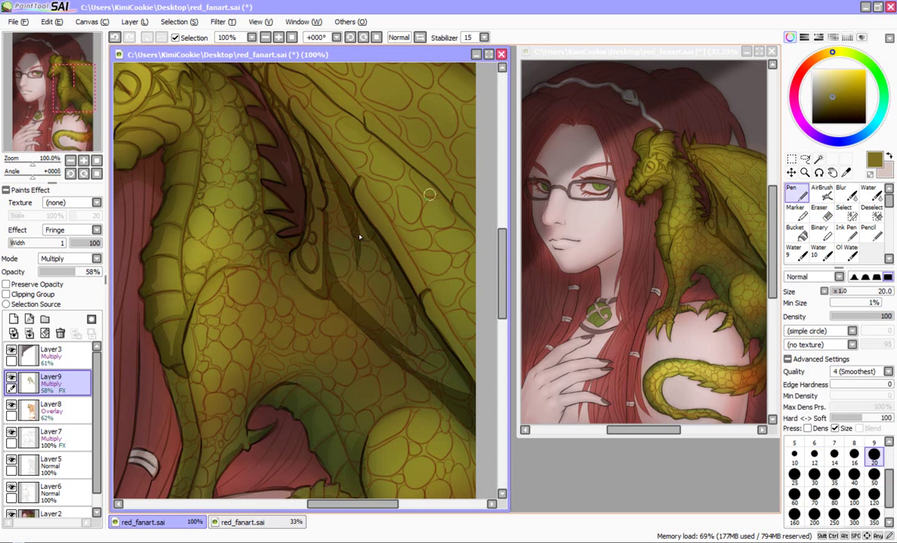
{"action": "mouse_move", "coordinate": [292, 95]}
{"action": "left_mouse_down"}
{"action": "mouse_move", "coordinate": [373, 195]}
{"action": "mouse_move", "coordinate": [420, 299]}
{"action": "mouse_move", "coordinate": [474, 363]}
{"action": "left_mouse_up"}
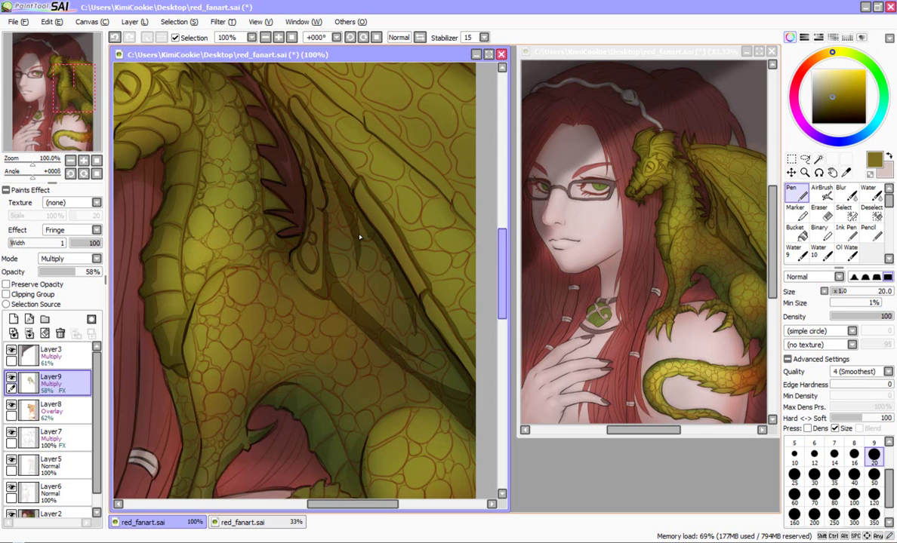
{"action": "scroll", "coordinate": [249, 173], "scroll_direction": "up", "scroll_amount": 3}
{"action": "left_click_drag", "start_coordinate": [240, 134], "coordinate": [272, 198]}
{"action": "mouse_move", "coordinate": [261, 153]}
{"action": "left_mouse_down"}
{"action": "mouse_move", "coordinate": [281, 181]}
{"action": "mouse_move", "coordinate": [366, 241]}
{"action": "mouse_move", "coordinate": [365, 226]}
{"action": "mouse_move", "coordinate": [369, 249]}
{"action": "mouse_move", "coordinate": [448, 331]}
{"action": "left_mouse_up"}
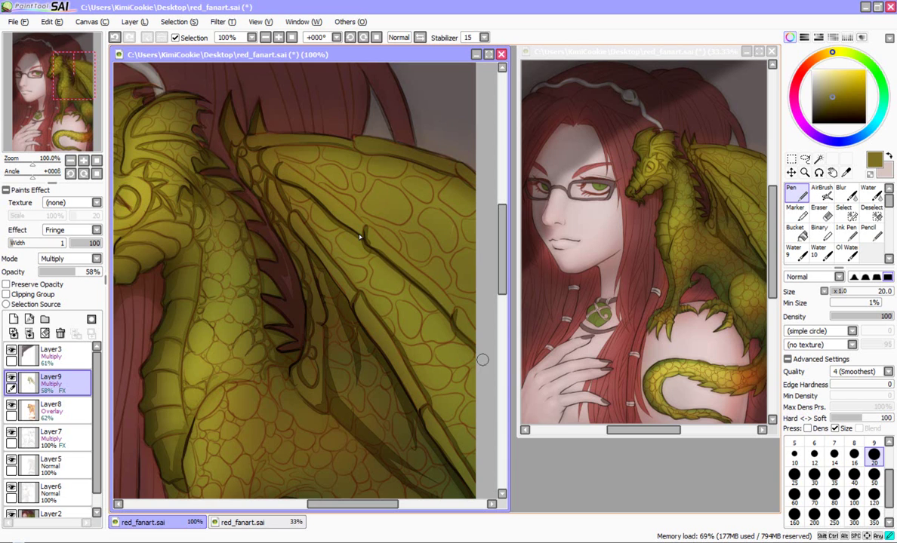
{"action": "mouse_move", "coordinate": [261, 160]}
{"action": "left_mouse_down"}
{"action": "mouse_move", "coordinate": [278, 185]}
{"action": "mouse_move", "coordinate": [299, 190]}
{"action": "mouse_move", "coordinate": [455, 345]}
{"action": "left_mouse_up"}
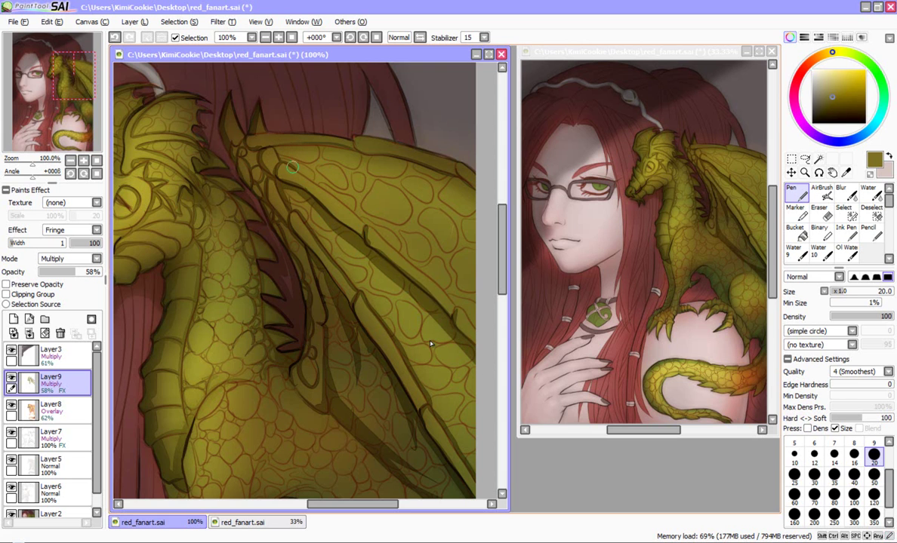
{"action": "left_click_drag", "start_coordinate": [321, 187], "coordinate": [471, 323]}
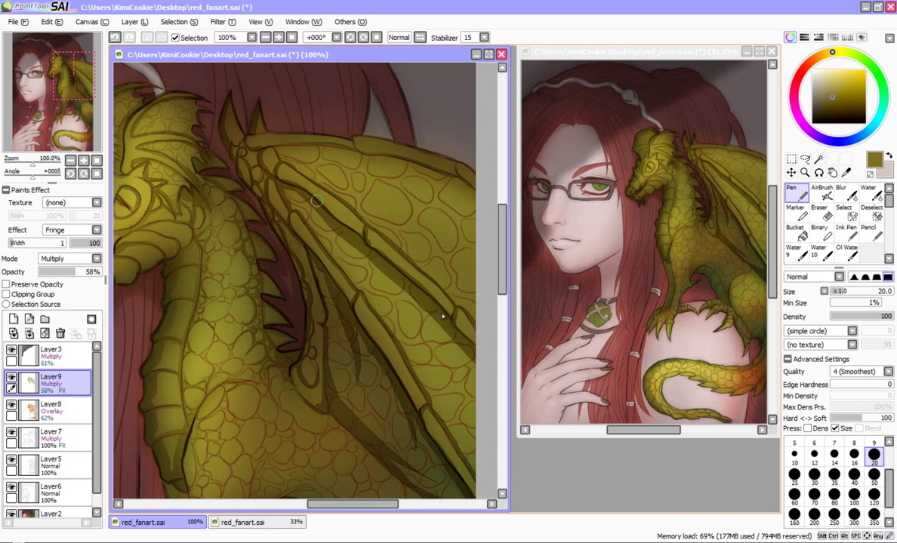
Paint shadows beneath the wing's upper edge, and blend the wing shading with the size 80 Water brush
{"action": "left_click_drag", "start_coordinate": [260, 147], "coordinate": [353, 143]}
{"action": "mouse_move", "coordinate": [280, 150]}
{"action": "left_mouse_down"}
{"action": "mouse_move", "coordinate": [354, 152]}
{"action": "mouse_move", "coordinate": [463, 181]}
{"action": "mouse_move", "coordinate": [455, 165]}
{"action": "mouse_move", "coordinate": [495, 224]}
{"action": "left_mouse_up"}
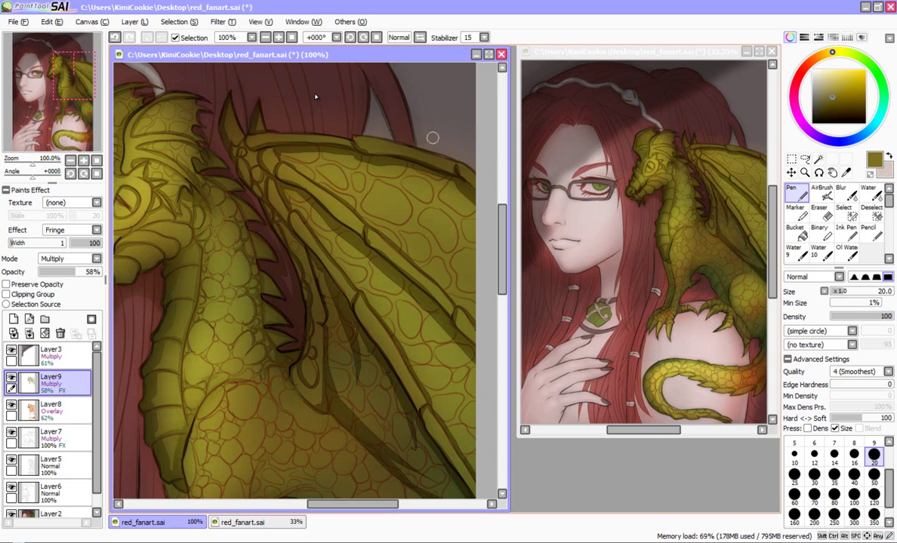
{"action": "left_click", "coordinate": [868, 191]}
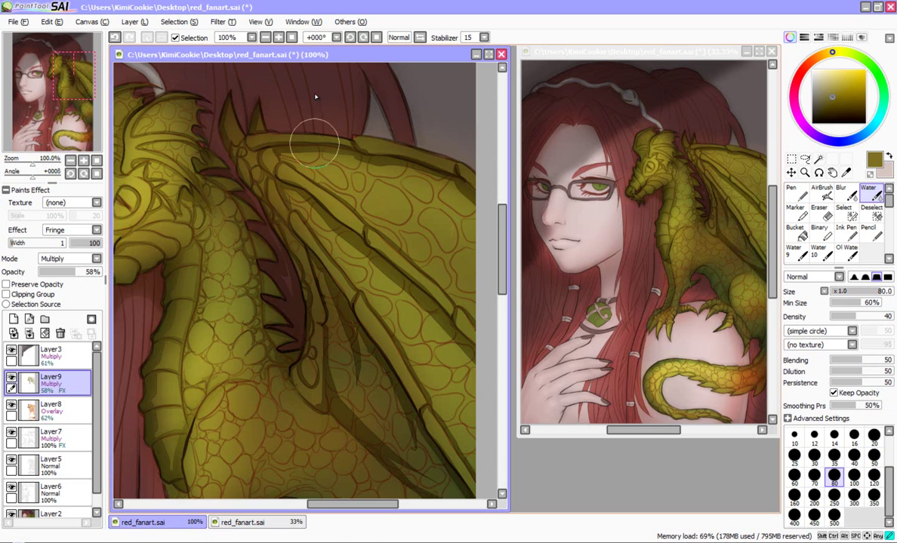
{"action": "left_click_drag", "start_coordinate": [265, 200], "coordinate": [262, 196]}
{"action": "mouse_move", "coordinate": [303, 168]}
{"action": "left_mouse_down"}
{"action": "mouse_move", "coordinate": [350, 338]}
{"action": "mouse_move", "coordinate": [289, 315]}
{"action": "mouse_move", "coordinate": [464, 477]}
{"action": "mouse_move", "coordinate": [468, 461]}
{"action": "left_mouse_up"}
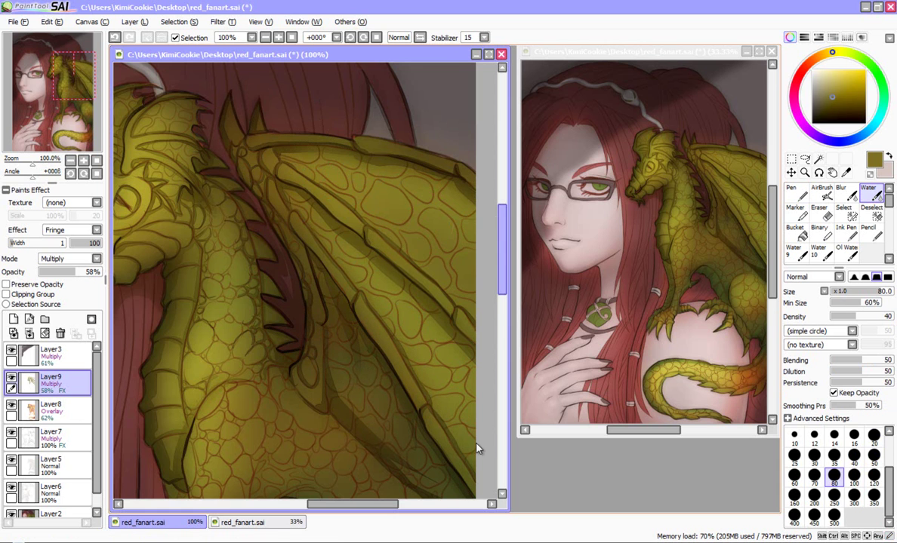
Shade the front edge of the dragon's foreleg, the crease behind it and its rear spur with the size 20 Pen
{"action": "scroll", "coordinate": [442, 410], "scroll_direction": "down", "scroll_amount": 5}
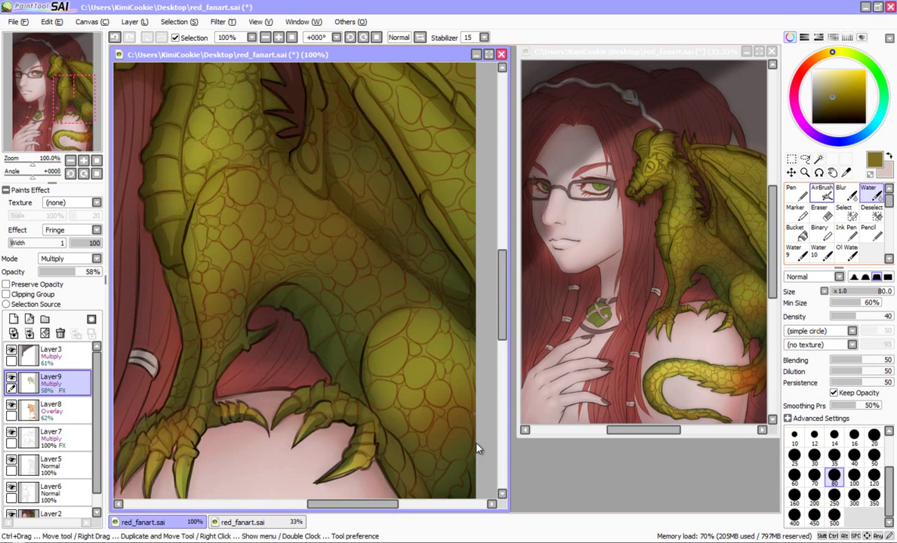
{"action": "key", "text": "n"}
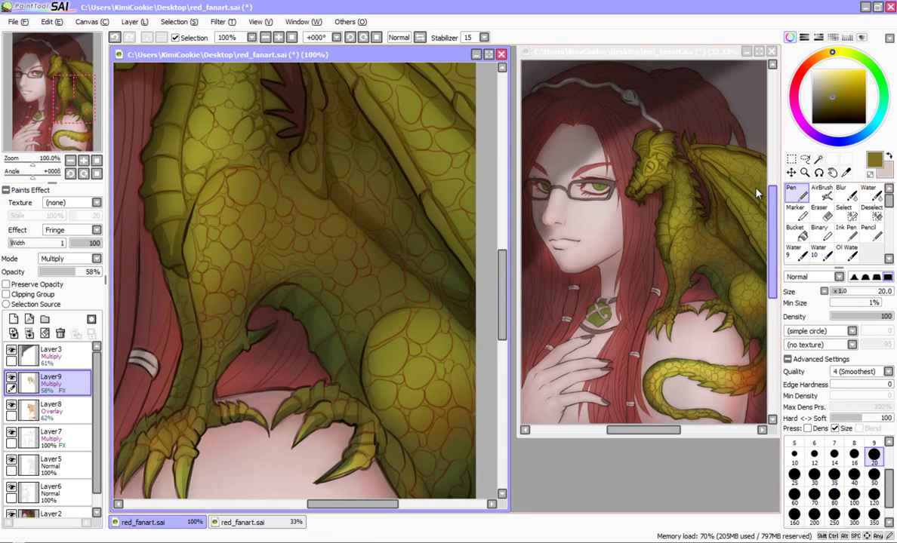
{"action": "left_click_drag", "start_coordinate": [510, 294], "coordinate": [514, 294]}
{"action": "left_click_drag", "start_coordinate": [504, 295], "coordinate": [505, 308]}
{"action": "left_click_drag", "start_coordinate": [351, 504], "coordinate": [329, 504]}
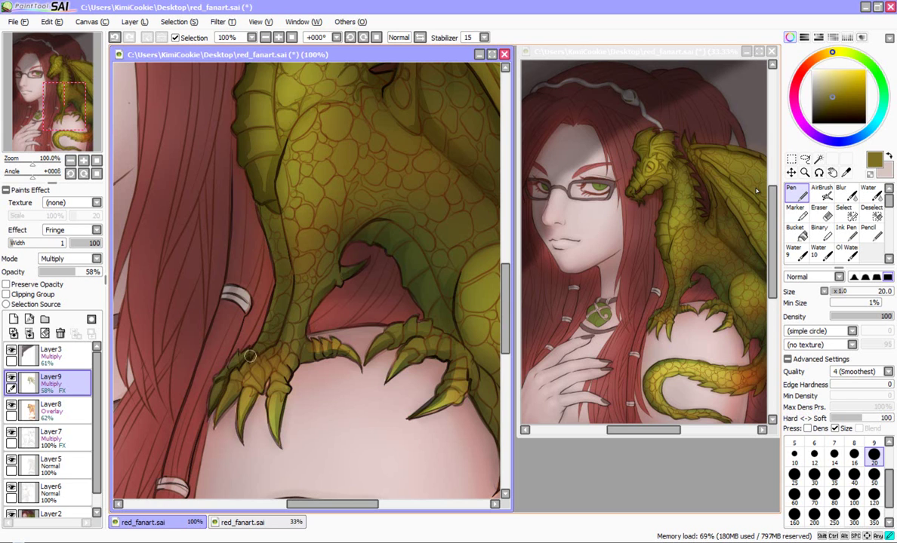
{"action": "left_click_drag", "start_coordinate": [261, 350], "coordinate": [279, 317]}
{"action": "mouse_move", "coordinate": [258, 209]}
{"action": "left_mouse_down"}
{"action": "mouse_move", "coordinate": [279, 224]}
{"action": "mouse_move", "coordinate": [263, 206]}
{"action": "mouse_move", "coordinate": [278, 213]}
{"action": "mouse_move", "coordinate": [292, 279]}
{"action": "mouse_move", "coordinate": [270, 323]}
{"action": "left_mouse_up"}
{"action": "left_click_drag", "start_coordinate": [267, 218], "coordinate": [280, 310]}
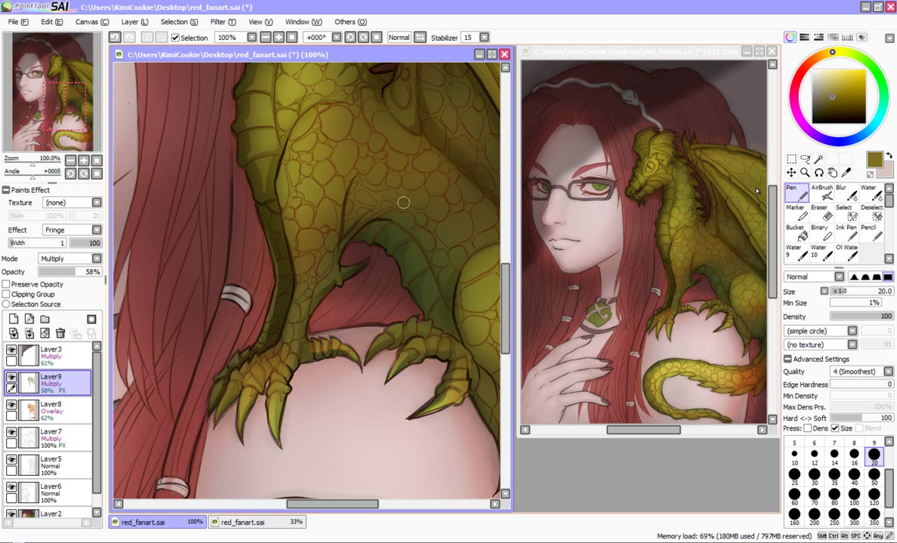
{"action": "mouse_move", "coordinate": [346, 236]}
{"action": "left_mouse_down"}
{"action": "mouse_move", "coordinate": [385, 205]}
{"action": "mouse_move", "coordinate": [415, 204]}
{"action": "mouse_move", "coordinate": [376, 218]}
{"action": "mouse_move", "coordinate": [413, 207]}
{"action": "left_mouse_up"}
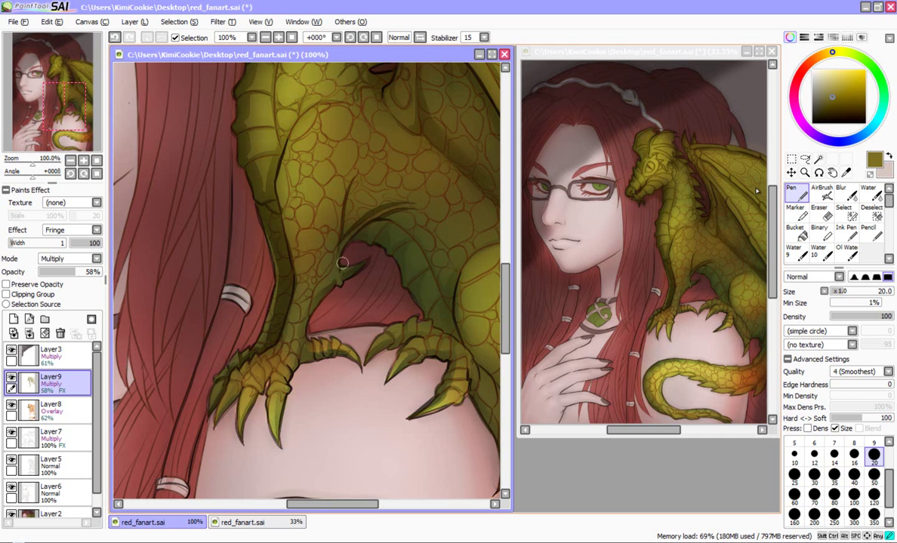
{"action": "mouse_move", "coordinate": [348, 275]}
{"action": "left_mouse_down"}
{"action": "mouse_move", "coordinate": [369, 257]}
{"action": "mouse_move", "coordinate": [330, 293]}
{"action": "mouse_move", "coordinate": [348, 274]}
{"action": "left_mouse_up"}
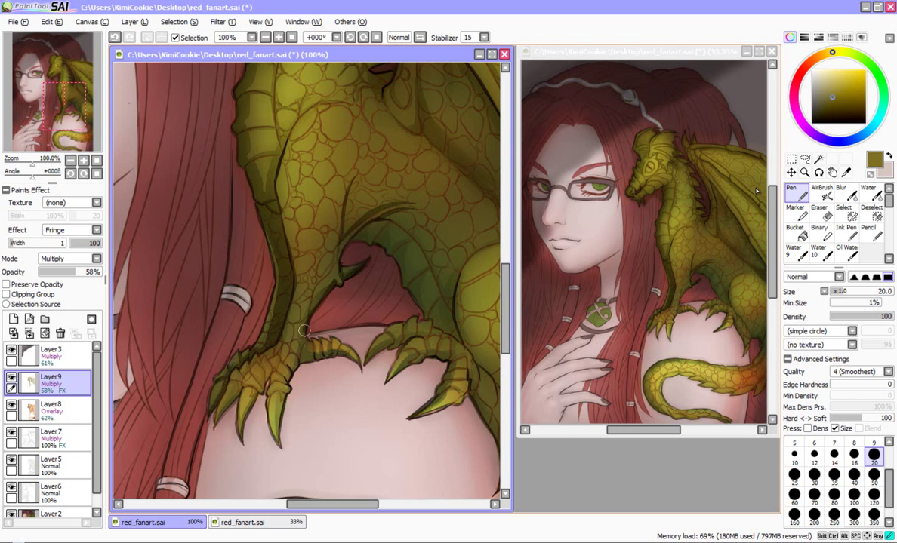
Shade the toes and claws of the front foot, its rear toe and the back edge of the foreleg
{"action": "left_click_drag", "start_coordinate": [291, 370], "coordinate": [279, 447]}
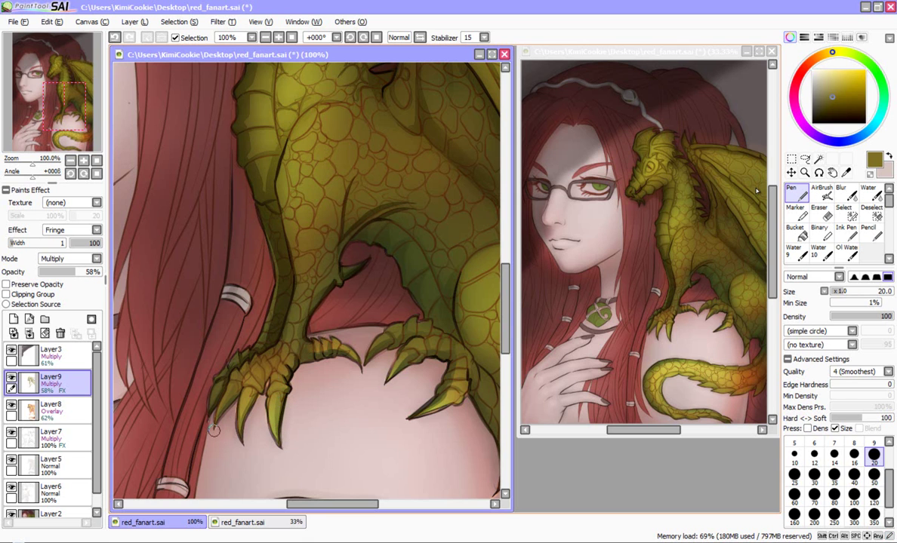
{"action": "mouse_move", "coordinate": [213, 430]}
{"action": "left_mouse_down"}
{"action": "mouse_move", "coordinate": [249, 368]}
{"action": "mouse_move", "coordinate": [259, 385]}
{"action": "mouse_move", "coordinate": [256, 361]}
{"action": "mouse_move", "coordinate": [263, 380]}
{"action": "mouse_move", "coordinate": [268, 356]}
{"action": "mouse_move", "coordinate": [265, 384]}
{"action": "left_mouse_up"}
{"action": "mouse_move", "coordinate": [270, 375]}
{"action": "left_mouse_down"}
{"action": "mouse_move", "coordinate": [270, 383]}
{"action": "mouse_move", "coordinate": [286, 383]}
{"action": "mouse_move", "coordinate": [289, 370]}
{"action": "mouse_move", "coordinate": [284, 386]}
{"action": "mouse_move", "coordinate": [254, 358]}
{"action": "mouse_move", "coordinate": [243, 386]}
{"action": "mouse_move", "coordinate": [234, 382]}
{"action": "mouse_move", "coordinate": [270, 359]}
{"action": "mouse_move", "coordinate": [288, 324]}
{"action": "left_mouse_up"}
{"action": "left_click_drag", "start_coordinate": [281, 361], "coordinate": [288, 353]}
{"action": "mouse_move", "coordinate": [276, 391]}
{"action": "left_mouse_down"}
{"action": "mouse_move", "coordinate": [282, 401]}
{"action": "mouse_move", "coordinate": [249, 398]}
{"action": "mouse_move", "coordinate": [242, 443]}
{"action": "mouse_move", "coordinate": [270, 424]}
{"action": "mouse_move", "coordinate": [274, 438]}
{"action": "left_mouse_up"}
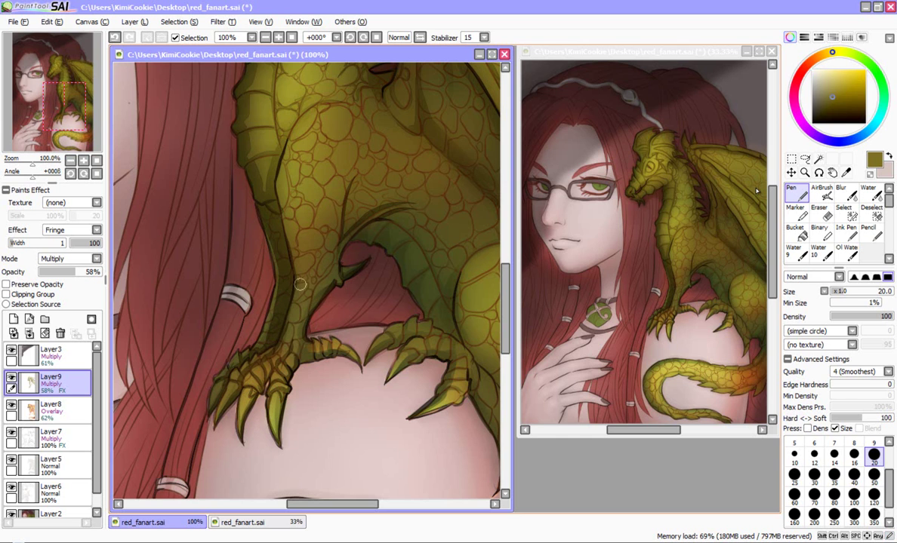
{"action": "mouse_move", "coordinate": [303, 347]}
{"action": "left_mouse_down"}
{"action": "mouse_move", "coordinate": [344, 354]}
{"action": "mouse_move", "coordinate": [304, 350]}
{"action": "mouse_move", "coordinate": [299, 363]}
{"action": "mouse_move", "coordinate": [320, 356]}
{"action": "mouse_move", "coordinate": [306, 354]}
{"action": "mouse_move", "coordinate": [351, 356]}
{"action": "mouse_move", "coordinate": [314, 356]}
{"action": "left_mouse_up"}
{"action": "left_click_drag", "start_coordinate": [323, 344], "coordinate": [322, 350]}
{"action": "mouse_move", "coordinate": [300, 320]}
{"action": "left_mouse_down"}
{"action": "mouse_move", "coordinate": [315, 318]}
{"action": "mouse_move", "coordinate": [278, 311]}
{"action": "mouse_move", "coordinate": [284, 299]}
{"action": "mouse_move", "coordinate": [279, 333]}
{"action": "mouse_move", "coordinate": [284, 302]}
{"action": "mouse_move", "coordinate": [332, 281]}
{"action": "left_mouse_up"}
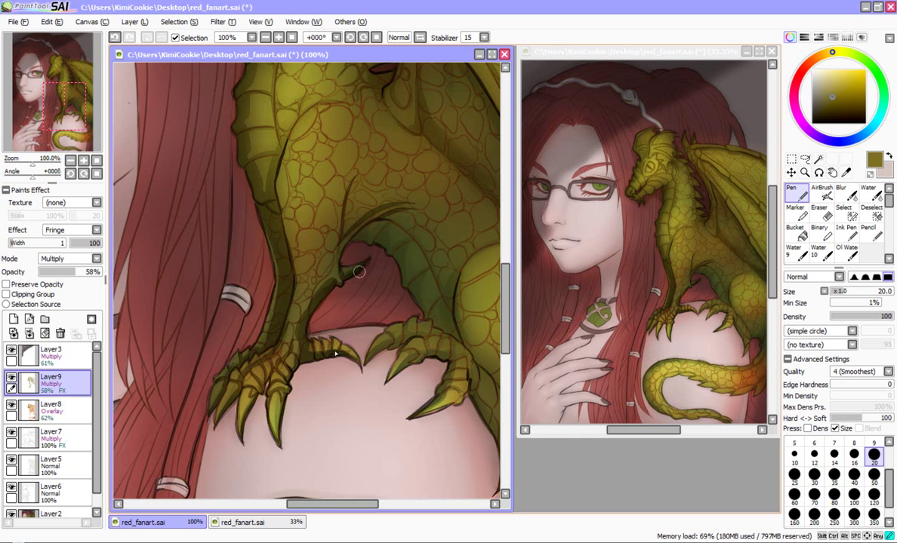
Paint a cast shadow on the hair between the dragon's legs and shade the plates on the inner side of the hind leg
{"action": "mouse_move", "coordinate": [314, 322]}
{"action": "left_mouse_down"}
{"action": "mouse_move", "coordinate": [399, 311]}
{"action": "mouse_move", "coordinate": [310, 330]}
{"action": "mouse_move", "coordinate": [330, 318]}
{"action": "mouse_move", "coordinate": [320, 332]}
{"action": "mouse_move", "coordinate": [328, 338]}
{"action": "mouse_move", "coordinate": [314, 335]}
{"action": "mouse_move", "coordinate": [341, 338]}
{"action": "mouse_move", "coordinate": [399, 318]}
{"action": "mouse_move", "coordinate": [334, 330]}
{"action": "mouse_move", "coordinate": [361, 321]}
{"action": "left_mouse_up"}
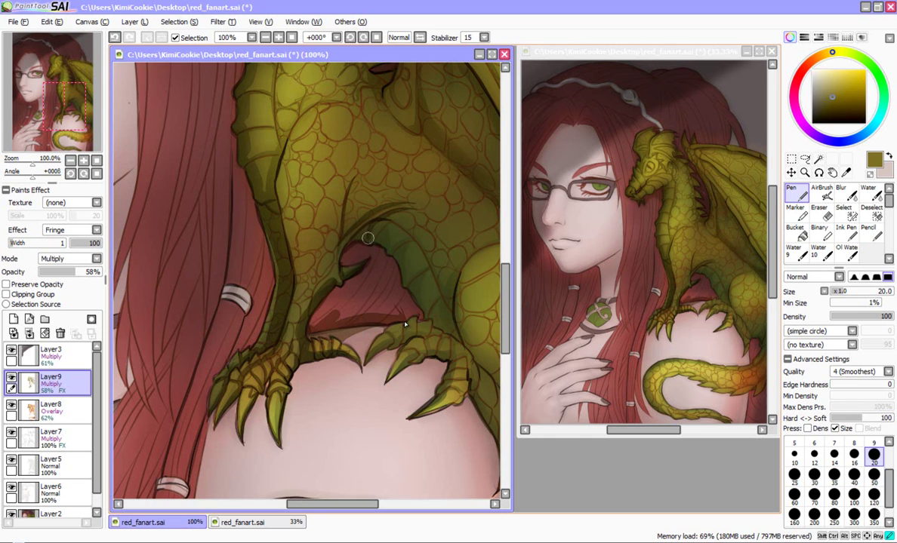
{"action": "mouse_move", "coordinate": [361, 202]}
{"action": "left_mouse_down"}
{"action": "mouse_move", "coordinate": [385, 223]}
{"action": "mouse_move", "coordinate": [416, 283]}
{"action": "left_mouse_up"}
{"action": "mouse_move", "coordinate": [405, 250]}
{"action": "left_mouse_down"}
{"action": "mouse_move", "coordinate": [404, 284]}
{"action": "mouse_move", "coordinate": [432, 267]}
{"action": "mouse_move", "coordinate": [420, 284]}
{"action": "mouse_move", "coordinate": [428, 317]}
{"action": "left_mouse_up"}
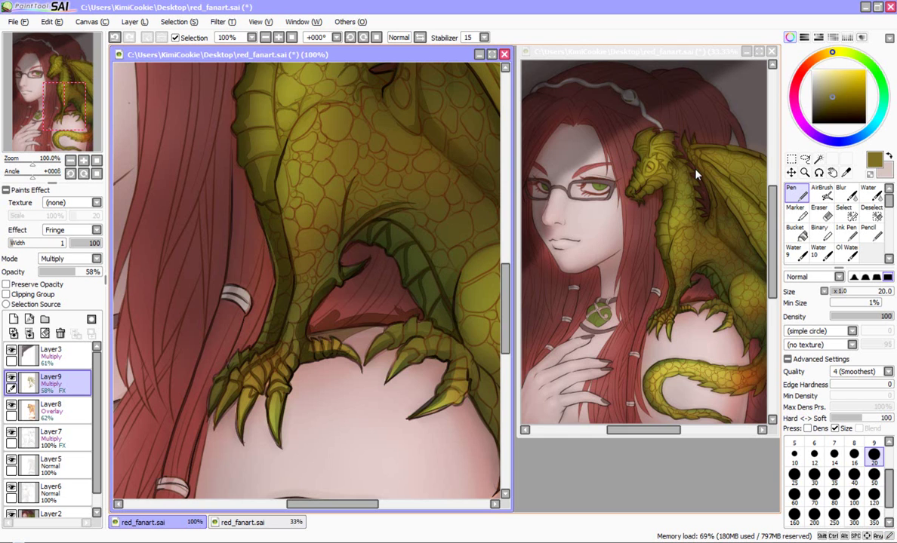
{"action": "left_click", "coordinate": [797, 234]}
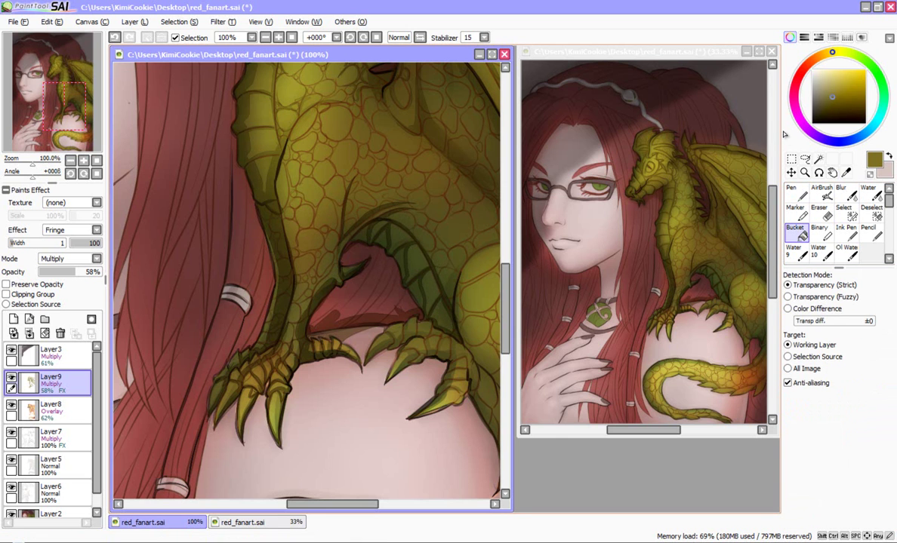
{"action": "left_click", "coordinate": [377, 427]}
{"action": "key", "text": "ctrl+z"}
{"action": "key", "text": "n"}
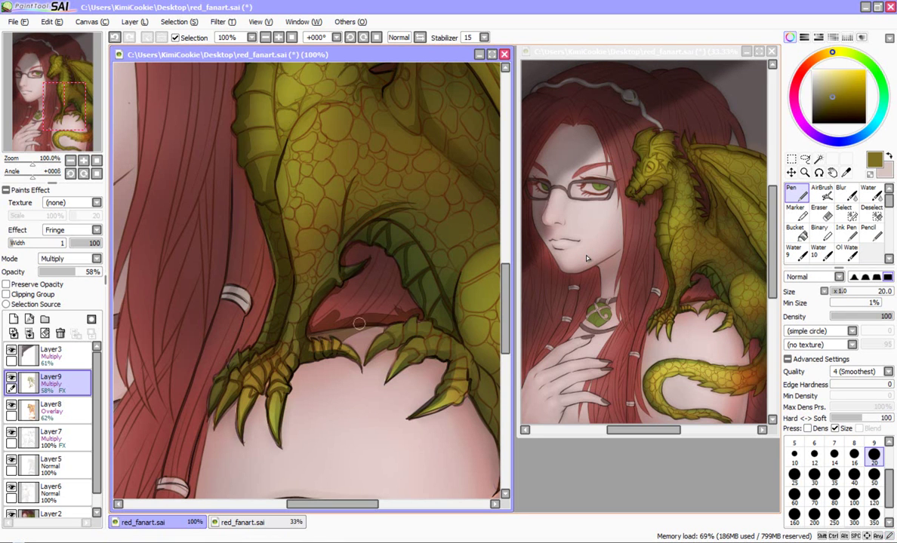
Fill the enclosed hair area between the dragon's legs with the olive shadow using the Bucket
{"action": "left_click", "coordinate": [797, 234]}
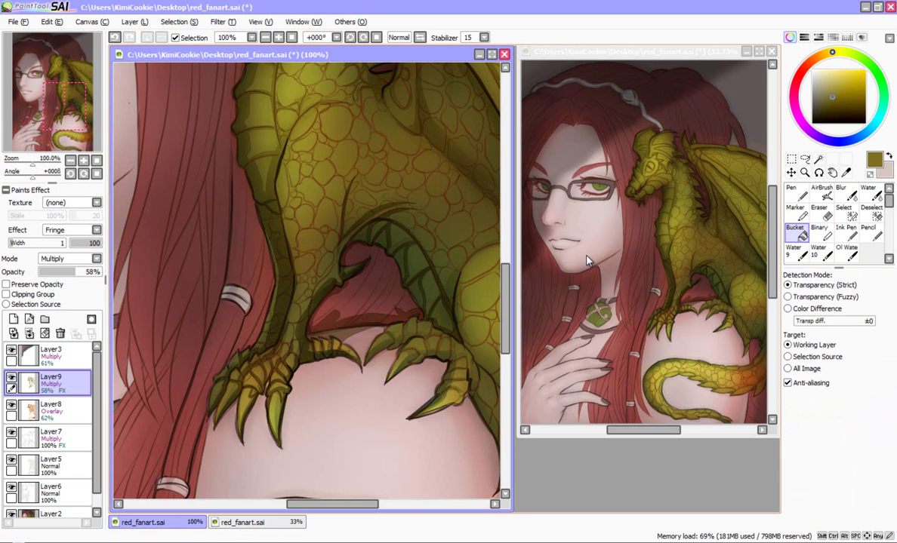
{"action": "left_click", "coordinate": [363, 294]}
{"action": "key", "text": "n"}
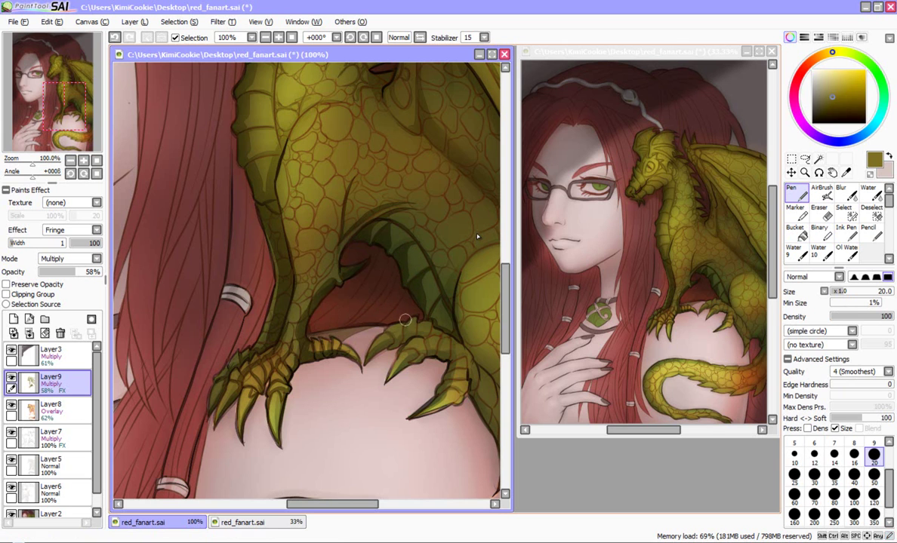
Zoom the second red_fanart view out to 25% so the whole portrait fits, and return to the 100% view
{"action": "left_click_drag", "start_coordinate": [317, 504], "coordinate": [345, 504]}
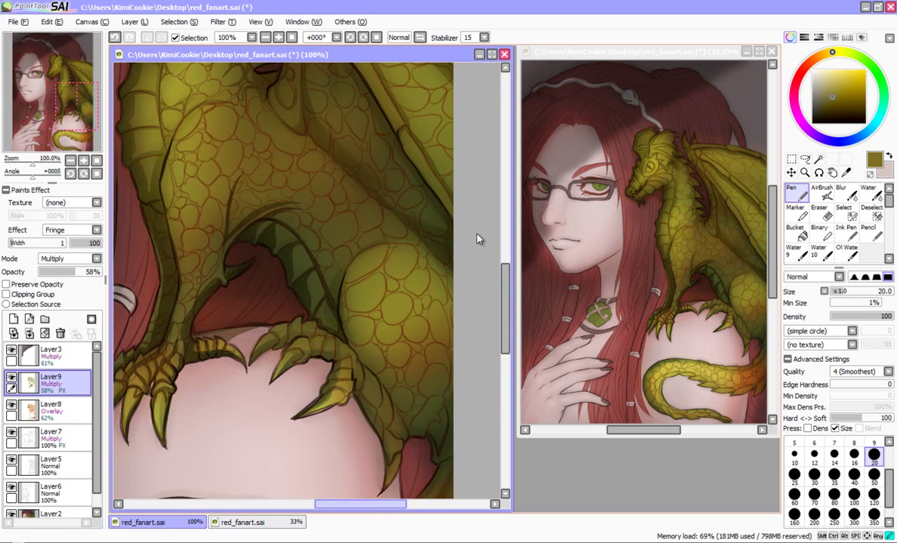
{"action": "left_click", "coordinate": [643, 430]}
{"action": "scroll", "coordinate": [477, 240], "scroll_direction": "right", "scroll_amount": 3}
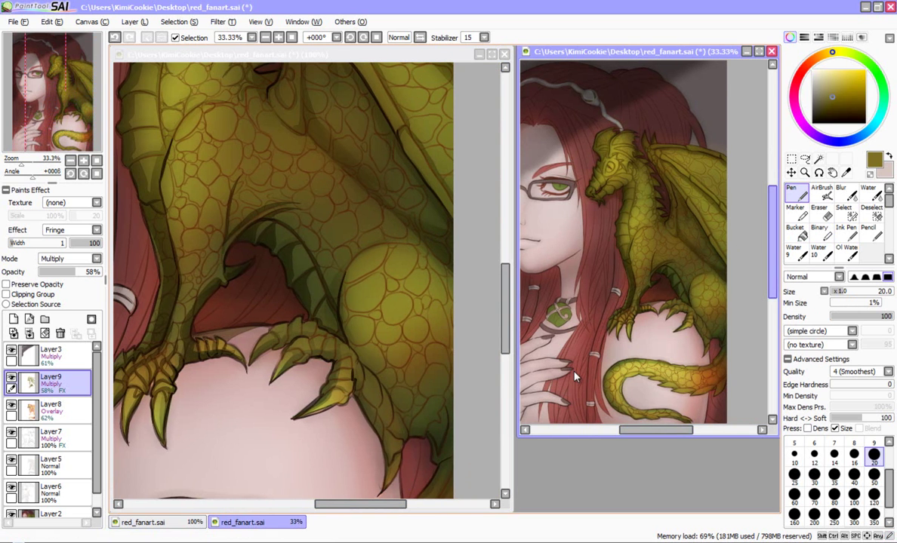
{"action": "scroll", "coordinate": [573, 376], "scroll_direction": "down", "scroll_amount": 2}
{"action": "key", "text": "ctrl+Tab"}
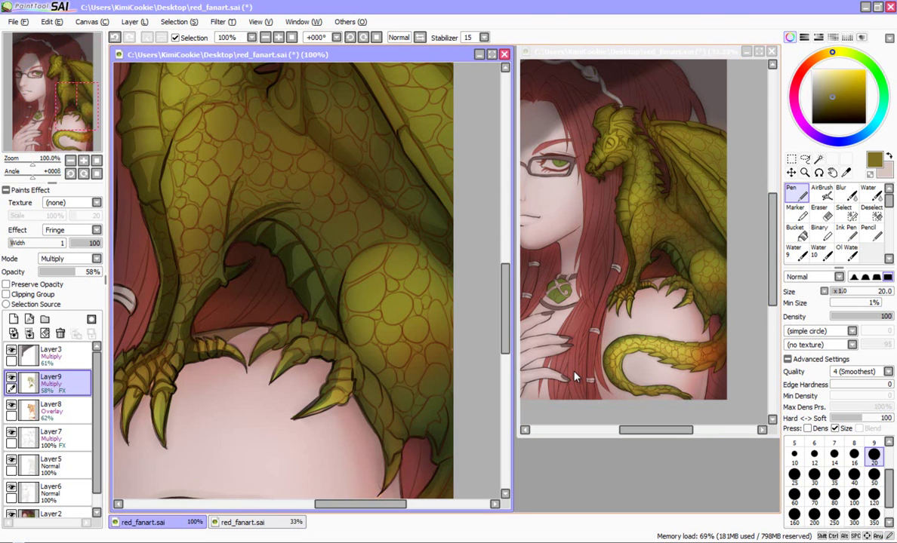
{"action": "left_click", "coordinate": [749, 191]}
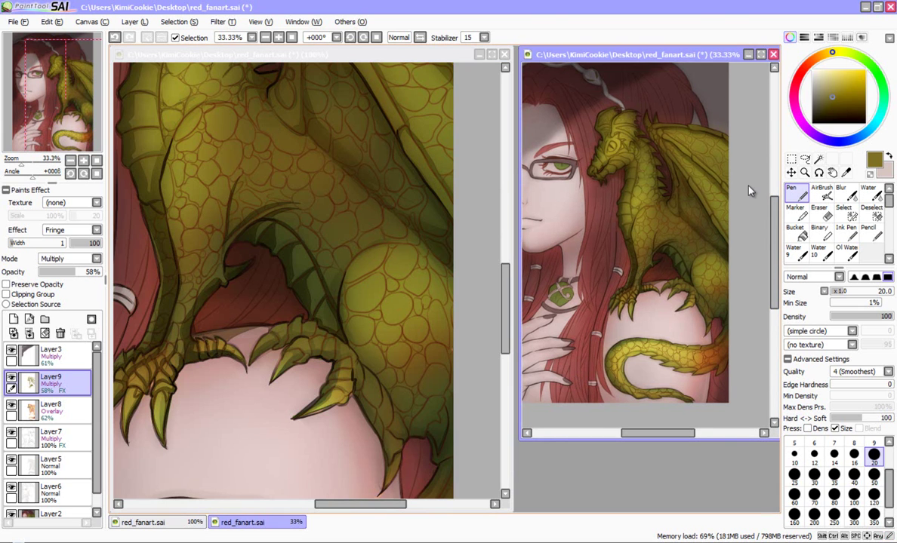
{"action": "scroll", "coordinate": [664, 125], "scroll_direction": "down", "scroll_amount": 1}
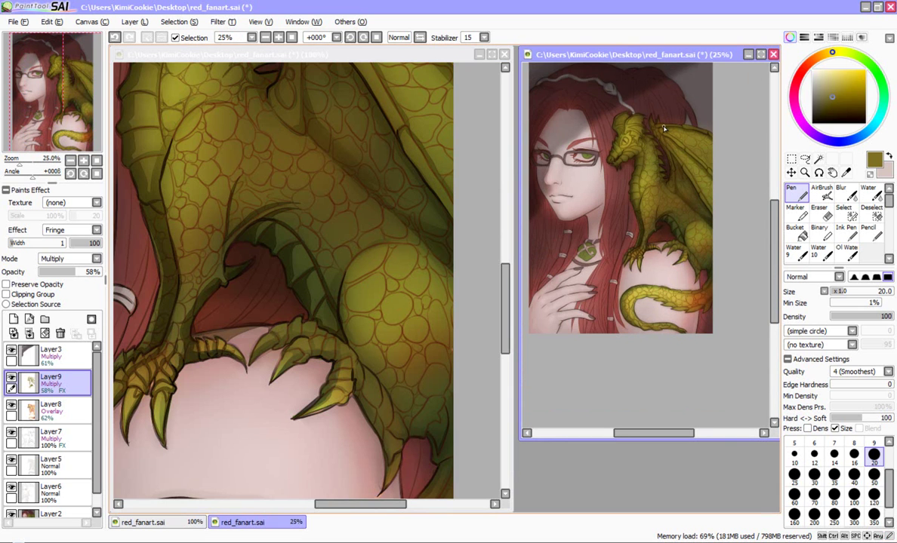
{"action": "key", "text": "ctrl+Tab"}
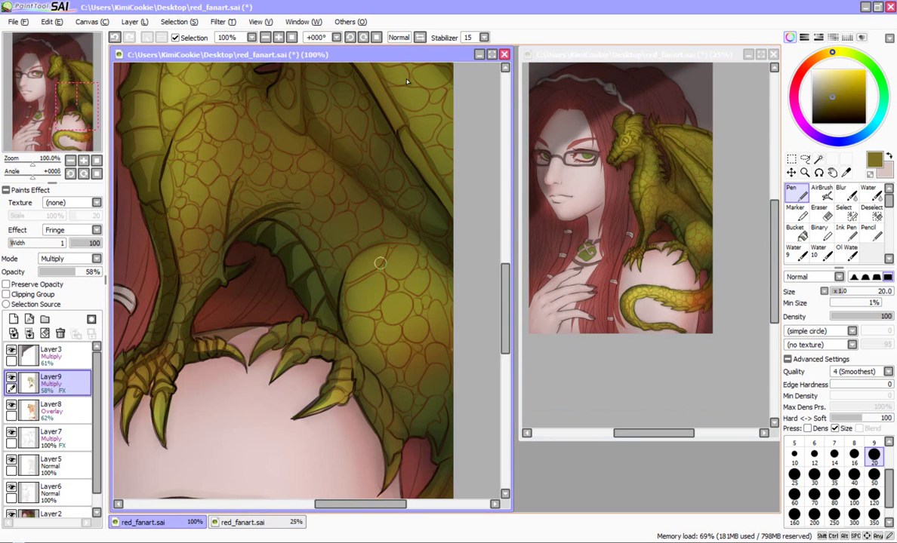
Shade the upper edge of the thigh and the toes and claws of the hind foot, with the size 12 Eraser for trimming
{"action": "mouse_move", "coordinate": [414, 245]}
{"action": "left_mouse_down"}
{"action": "mouse_move", "coordinate": [357, 256]}
{"action": "mouse_move", "coordinate": [335, 304]}
{"action": "mouse_move", "coordinate": [303, 333]}
{"action": "mouse_move", "coordinate": [276, 336]}
{"action": "left_mouse_up"}
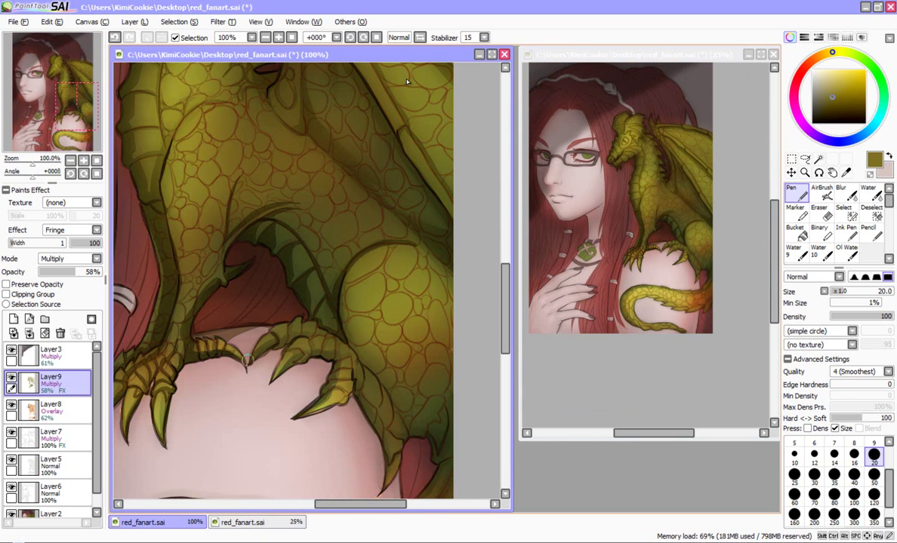
{"action": "key", "text": "e"}
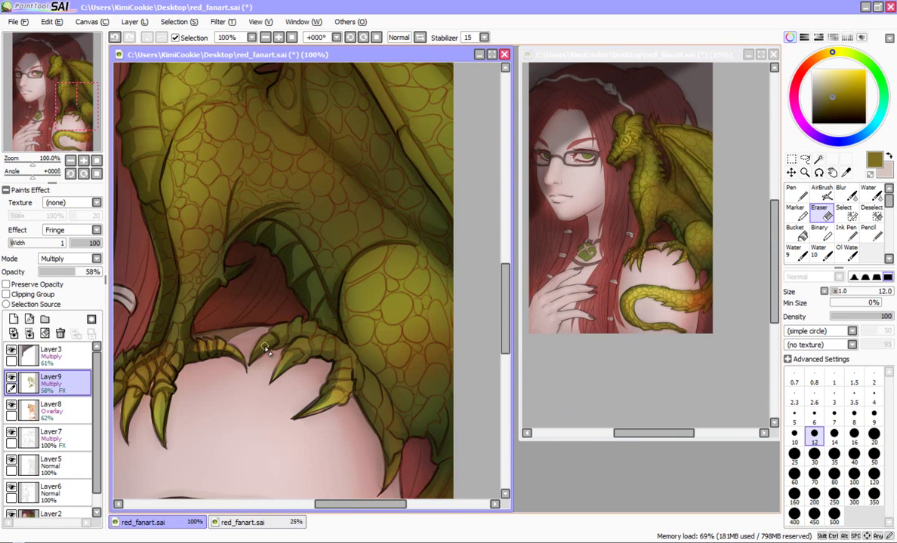
{"action": "key", "text": "n"}
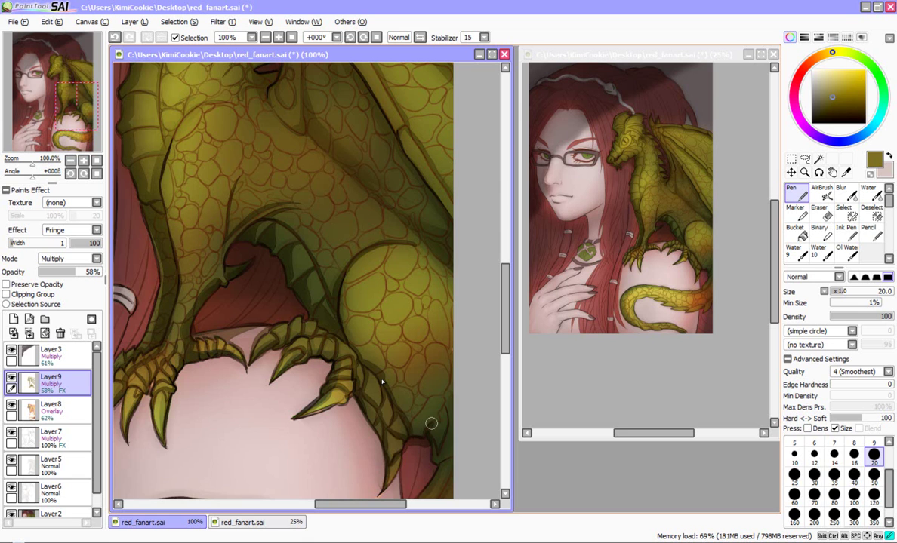
Shade the lower edge of the hind leg and the hair gap between the hind foot and the tail base
{"action": "mouse_move", "coordinate": [445, 400]}
{"action": "left_mouse_down"}
{"action": "mouse_move", "coordinate": [448, 422]}
{"action": "mouse_move", "coordinate": [436, 456]}
{"action": "left_mouse_up"}
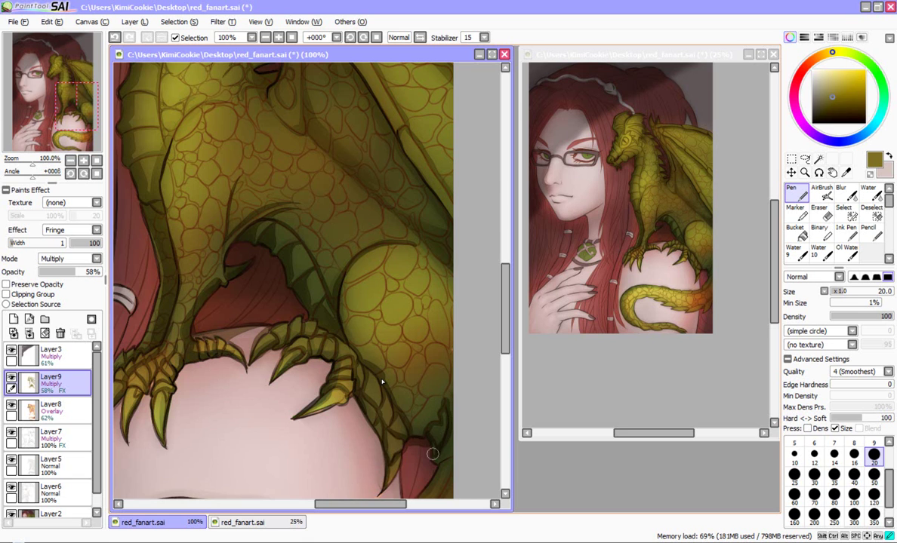
{"action": "scroll", "coordinate": [423, 389], "scroll_direction": "down", "scroll_amount": 4}
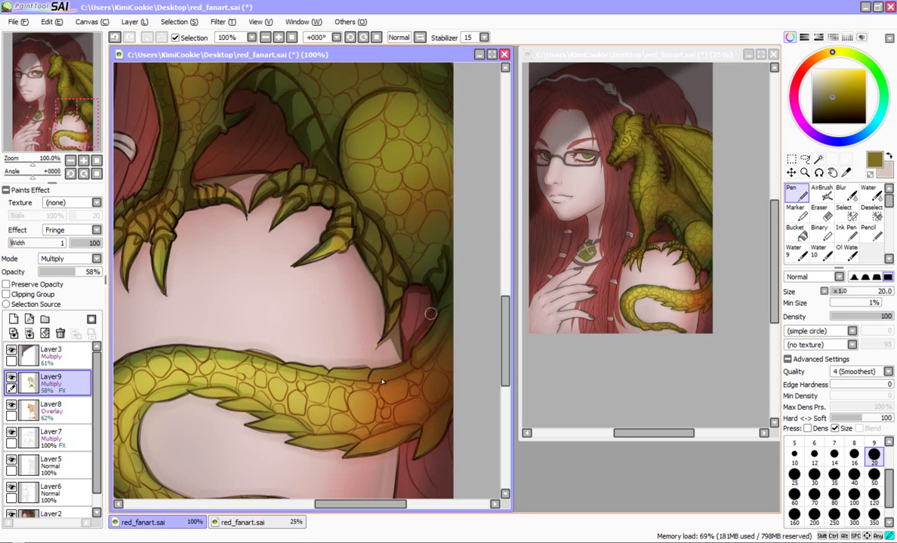
{"action": "mouse_move", "coordinate": [433, 317]}
{"action": "left_mouse_down"}
{"action": "mouse_move", "coordinate": [420, 289]}
{"action": "mouse_move", "coordinate": [421, 327]}
{"action": "mouse_move", "coordinate": [425, 290]}
{"action": "mouse_move", "coordinate": [430, 313]}
{"action": "mouse_move", "coordinate": [409, 343]}
{"action": "mouse_move", "coordinate": [412, 301]}
{"action": "mouse_move", "coordinate": [429, 315]}
{"action": "mouse_move", "coordinate": [449, 305]}
{"action": "left_mouse_up"}
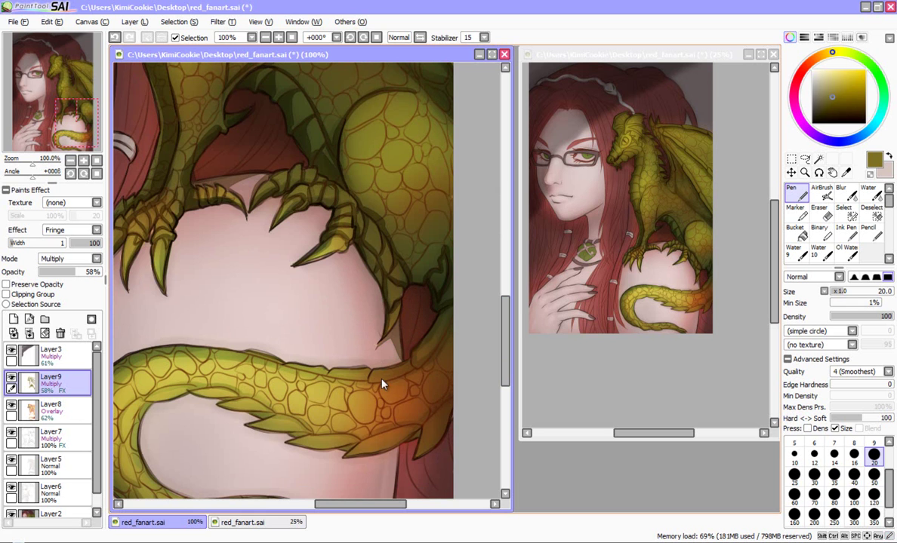
Paint fold shadows on the dragon's body below the neck spines and the wing root
{"action": "scroll", "coordinate": [381, 380], "scroll_direction": "up", "scroll_amount": 6}
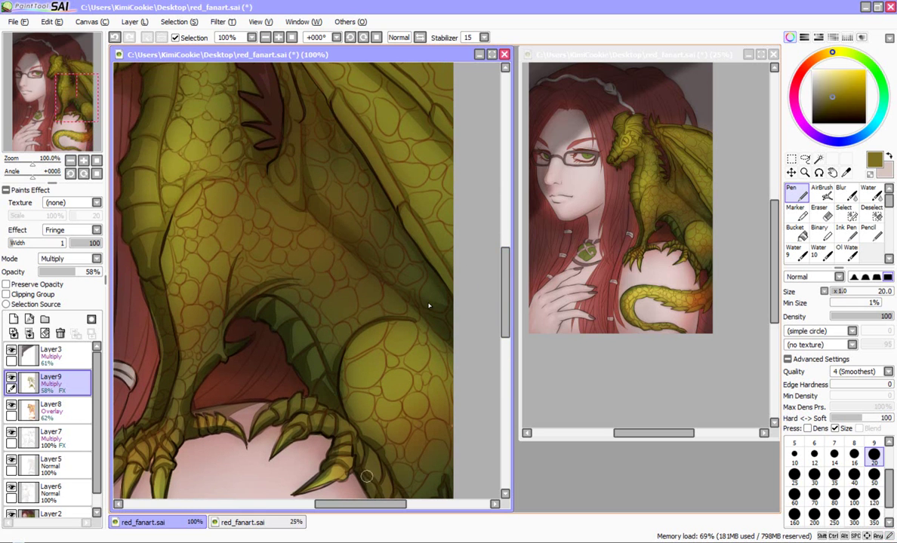
{"action": "scroll", "coordinate": [347, 317], "scroll_direction": "left", "scroll_amount": 3}
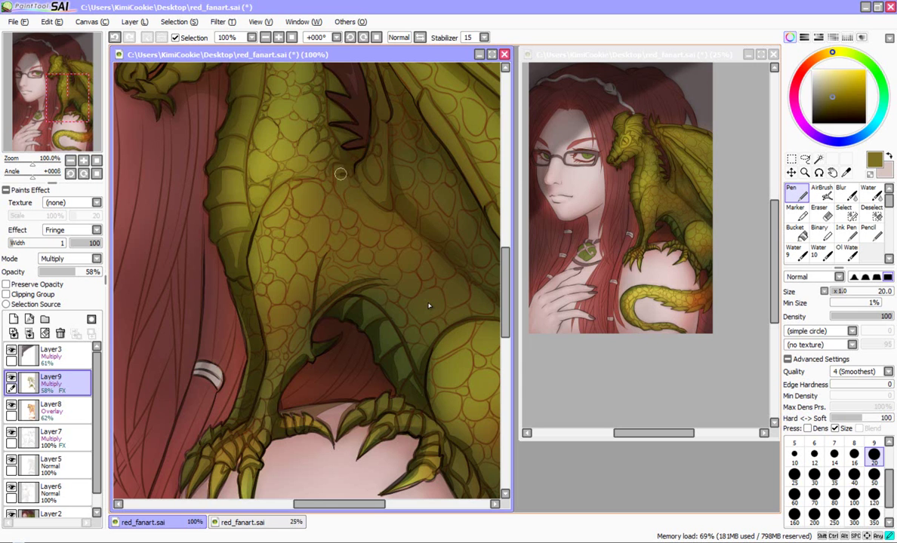
{"action": "left_click_drag", "start_coordinate": [353, 183], "coordinate": [364, 187]}
{"action": "mouse_move", "coordinate": [346, 183]}
{"action": "left_mouse_down"}
{"action": "mouse_move", "coordinate": [347, 208]}
{"action": "mouse_move", "coordinate": [394, 219]}
{"action": "left_mouse_up"}
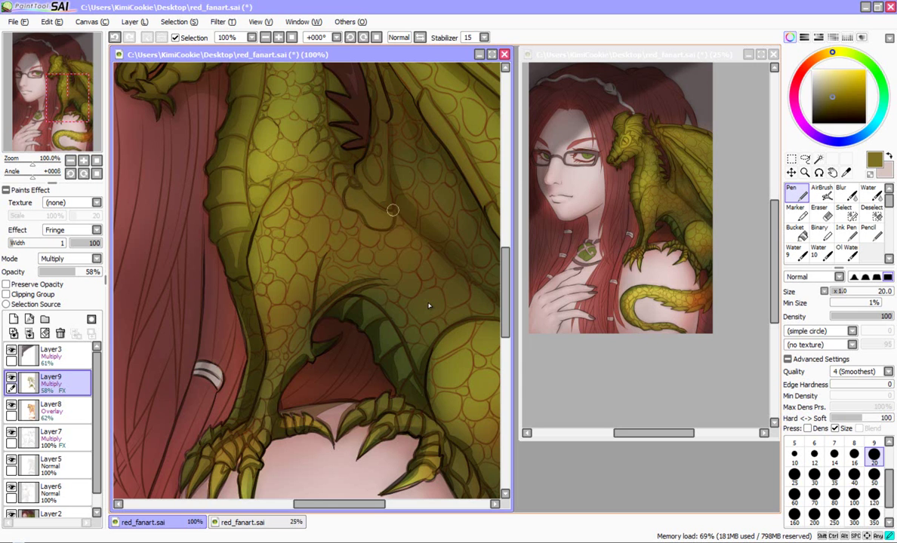
Shade the shoulder crease of the foreleg and the edges of the scales running down its front
{"action": "left_click_drag", "start_coordinate": [285, 184], "coordinate": [263, 217]}
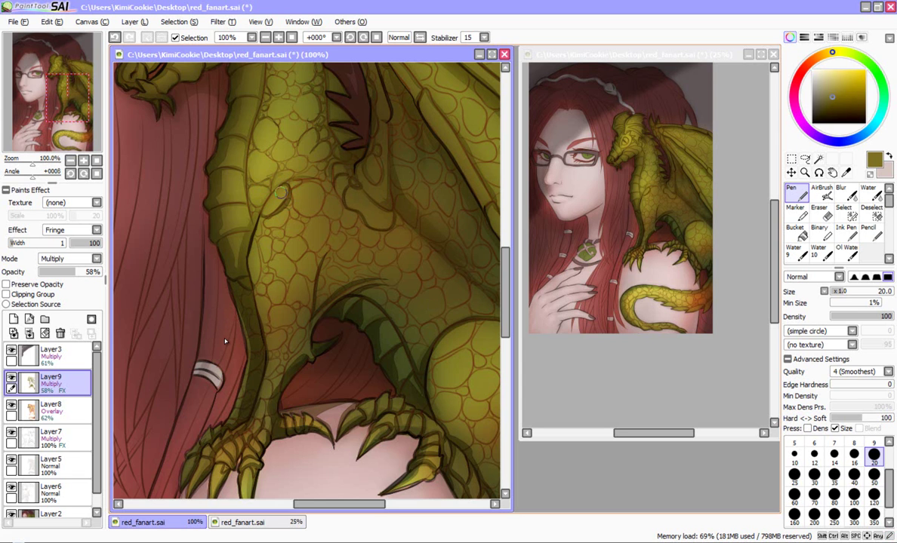
{"action": "left_click_drag", "start_coordinate": [243, 206], "coordinate": [258, 220]}
{"action": "mouse_move", "coordinate": [253, 234]}
{"action": "left_mouse_down"}
{"action": "mouse_move", "coordinate": [254, 283]}
{"action": "mouse_move", "coordinate": [237, 274]}
{"action": "mouse_move", "coordinate": [256, 294]}
{"action": "left_mouse_up"}
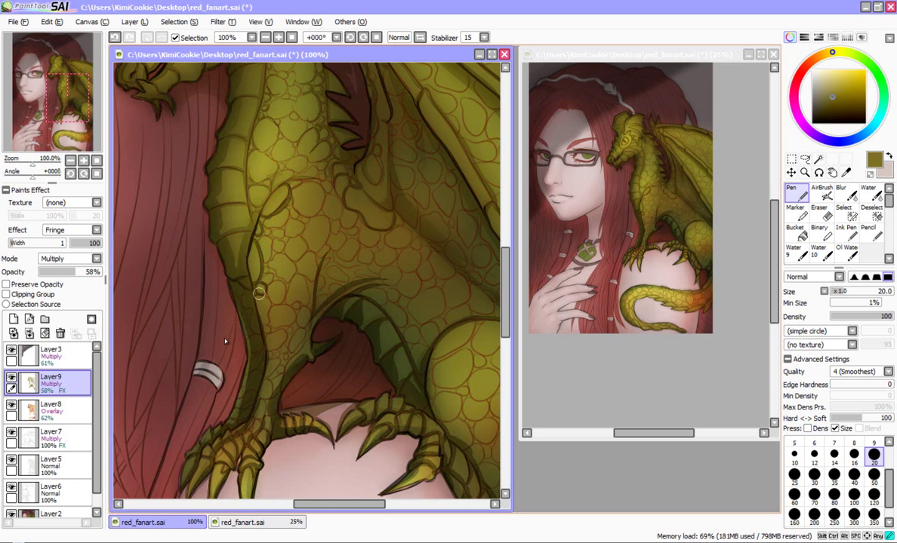
{"action": "left_click_drag", "start_coordinate": [266, 333], "coordinate": [281, 344]}
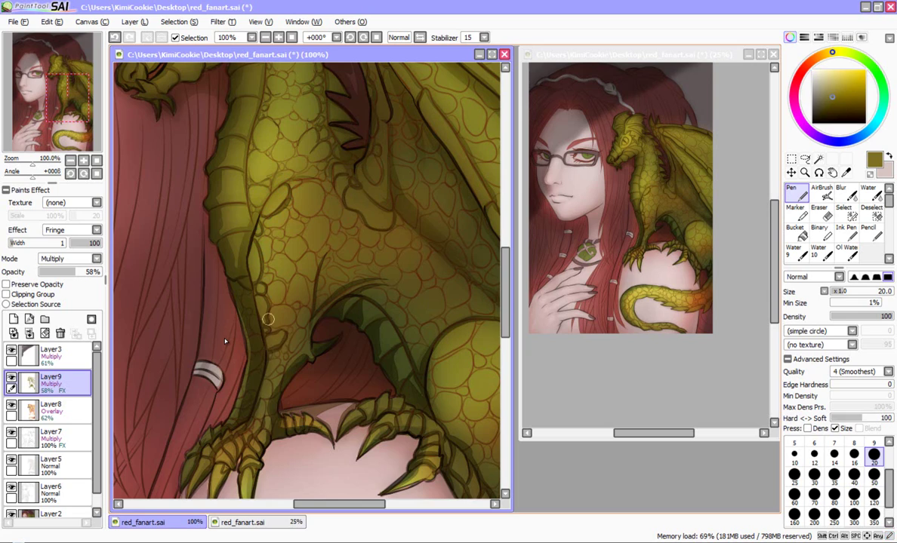